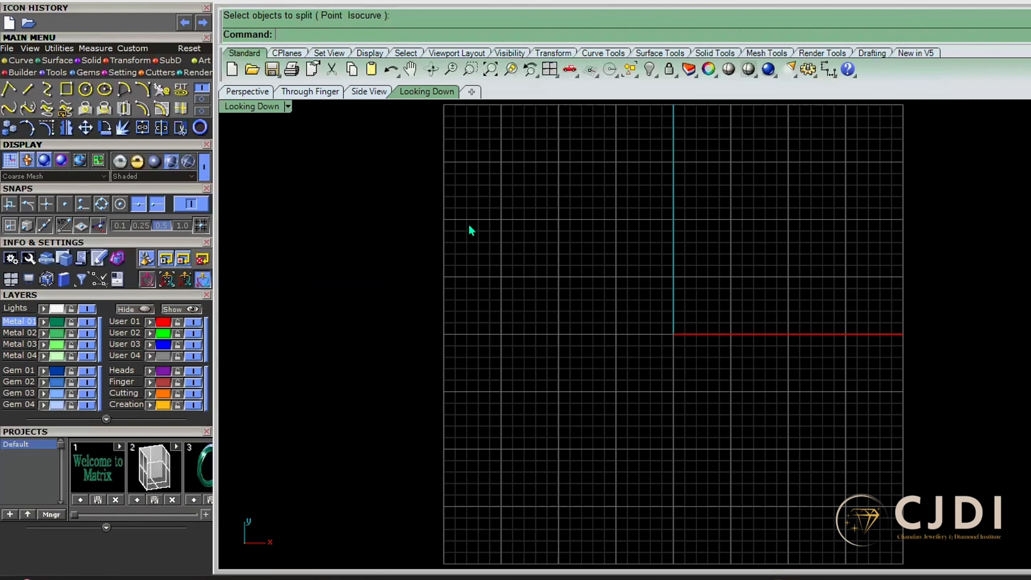
Draw a rectangle in the upper-left quadrant of the grid and assign it to the User 01 layer
click(66, 89)
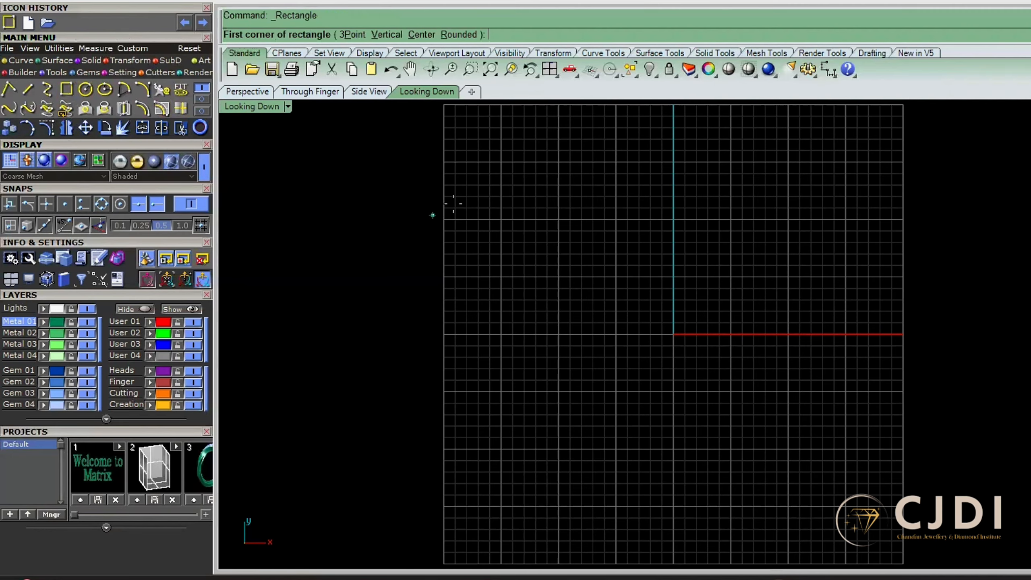
click(455, 200)
click(612, 329)
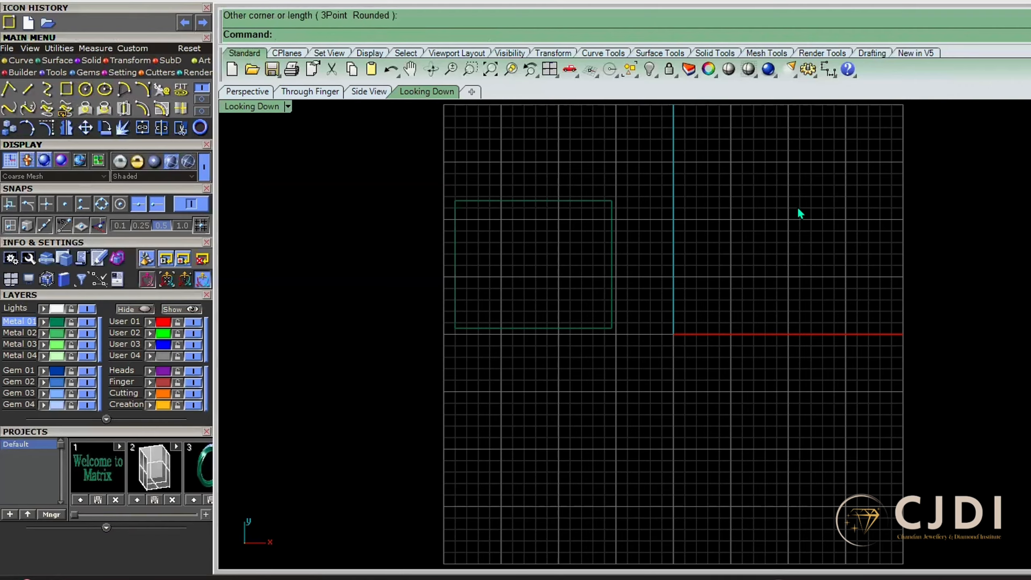
click(126, 321)
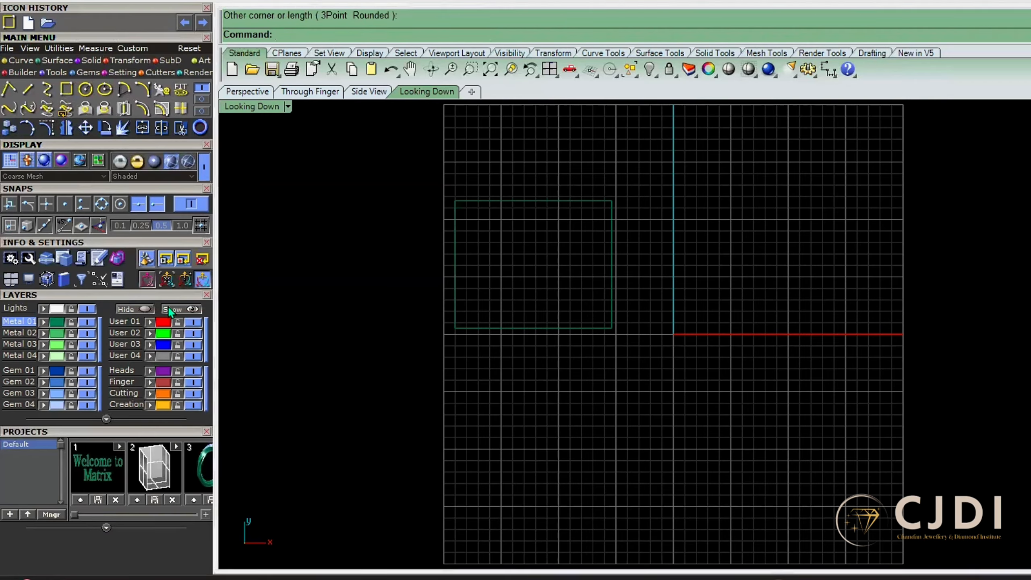
click(455, 302)
key(Escape)
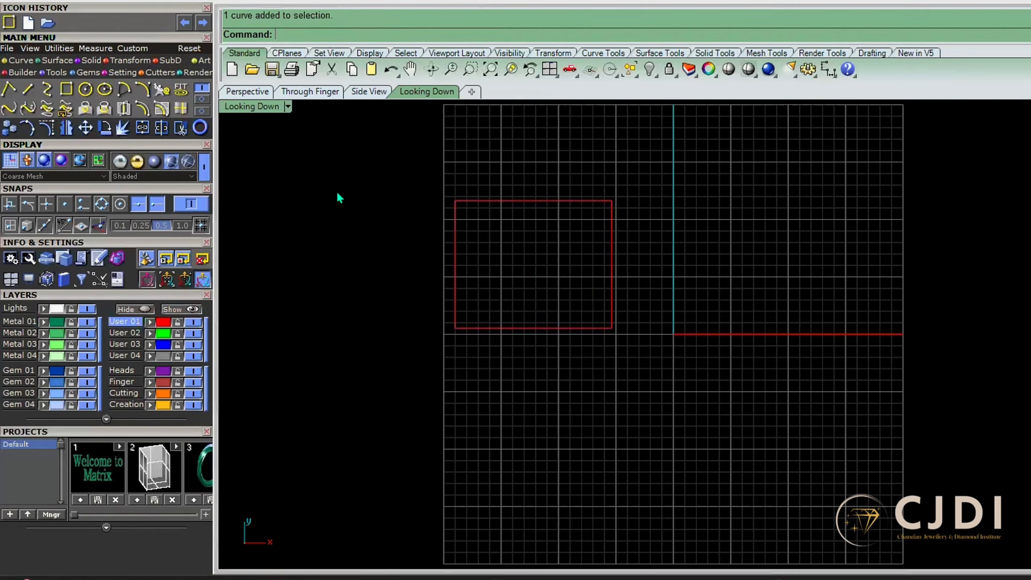
click(10, 129)
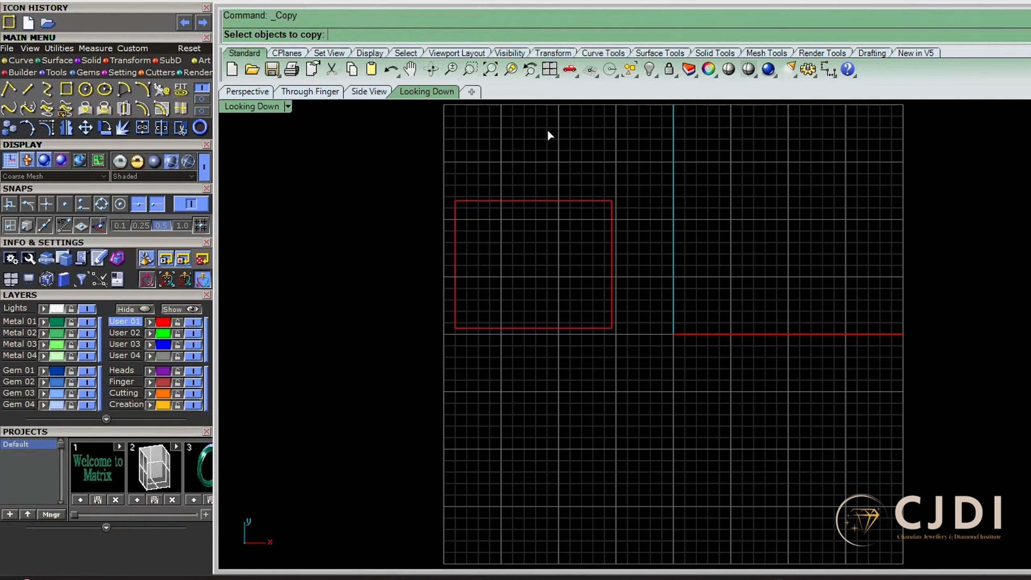
click(450, 245)
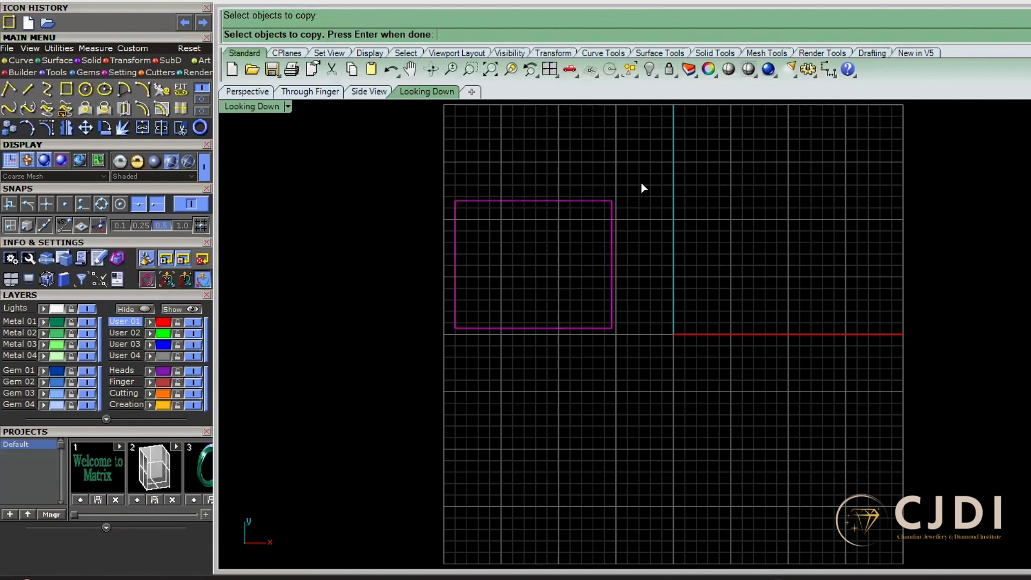
key(Return)
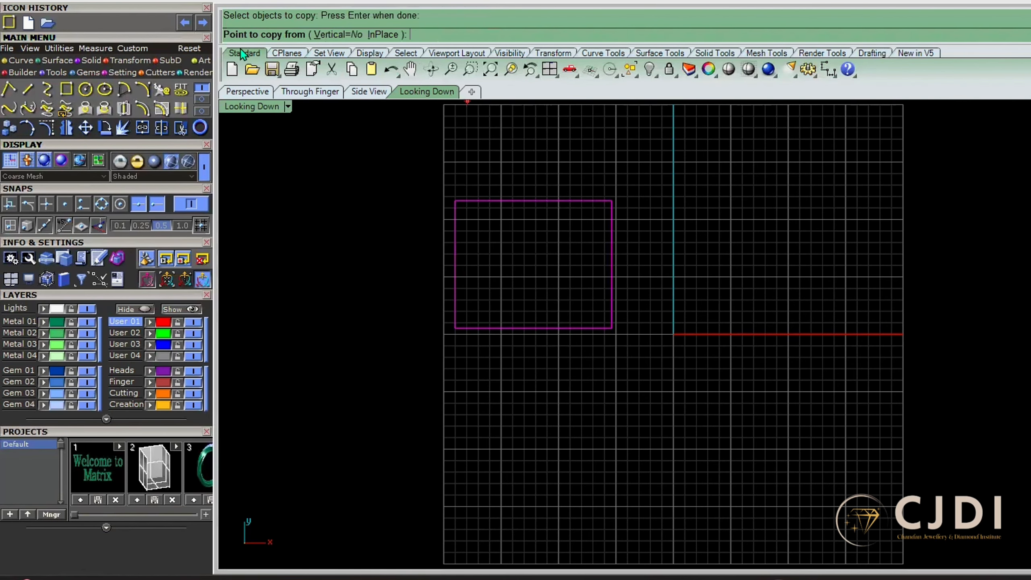
scroll(490, 320, up, 5)
click(491, 321)
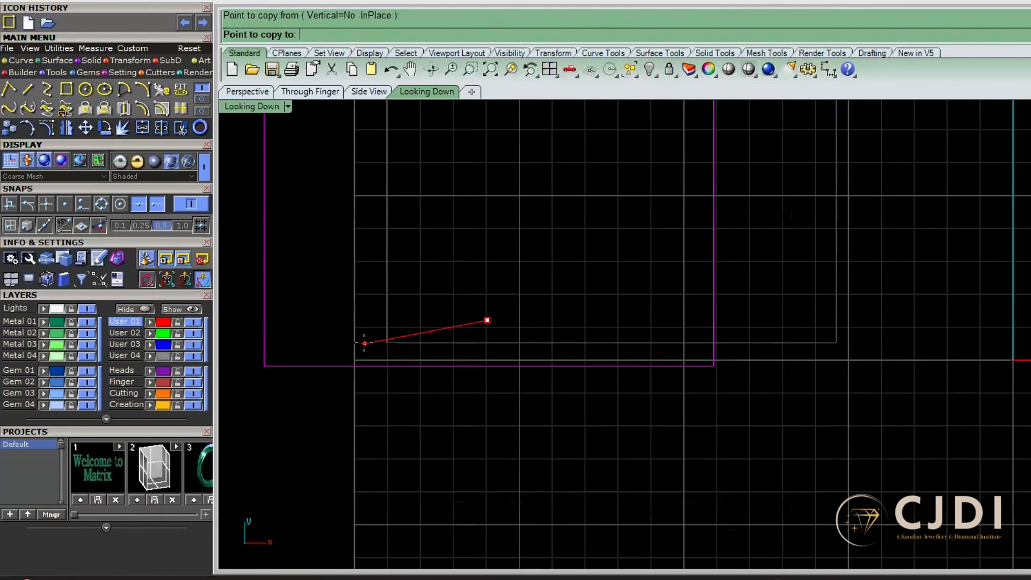
key(Escape)
Copy the rectangle by its lower-left corner to two places over the grid and three places right of the grid
scroll(449, 334, down, 8)
click(494, 337)
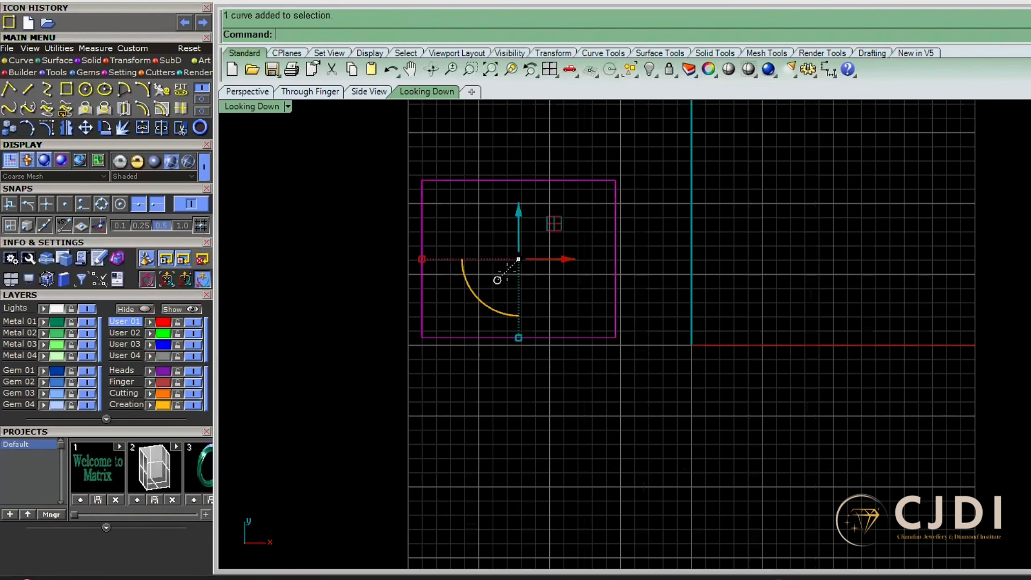
right_click(507, 272)
click(422, 337)
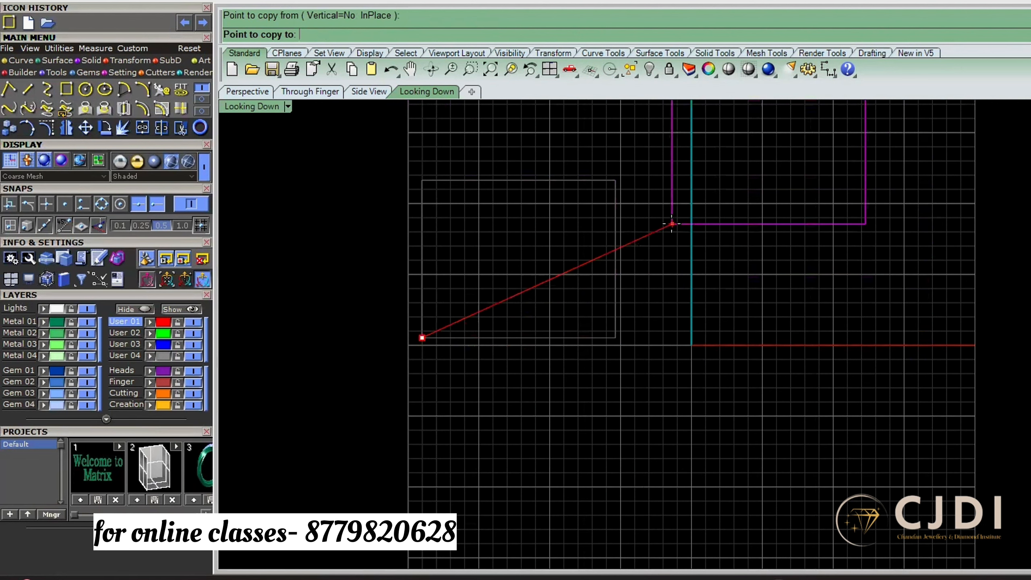
click(673, 220)
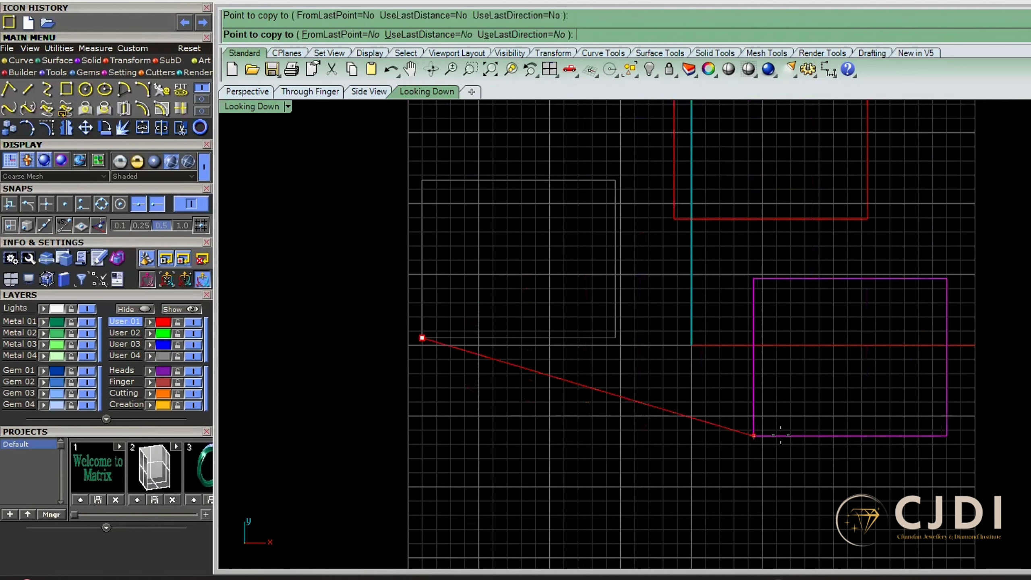
click(794, 435)
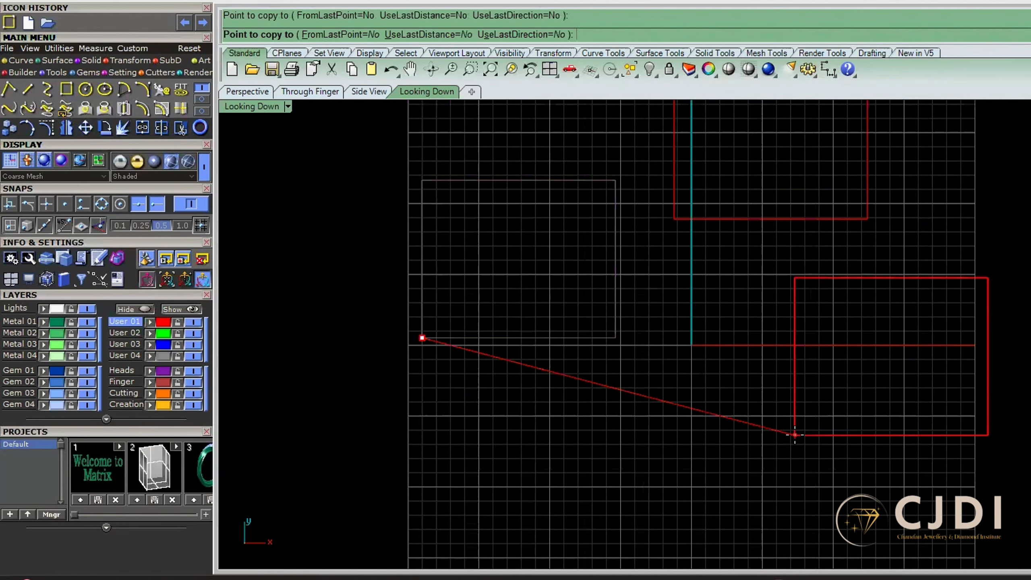
scroll(690, 314, down, 5)
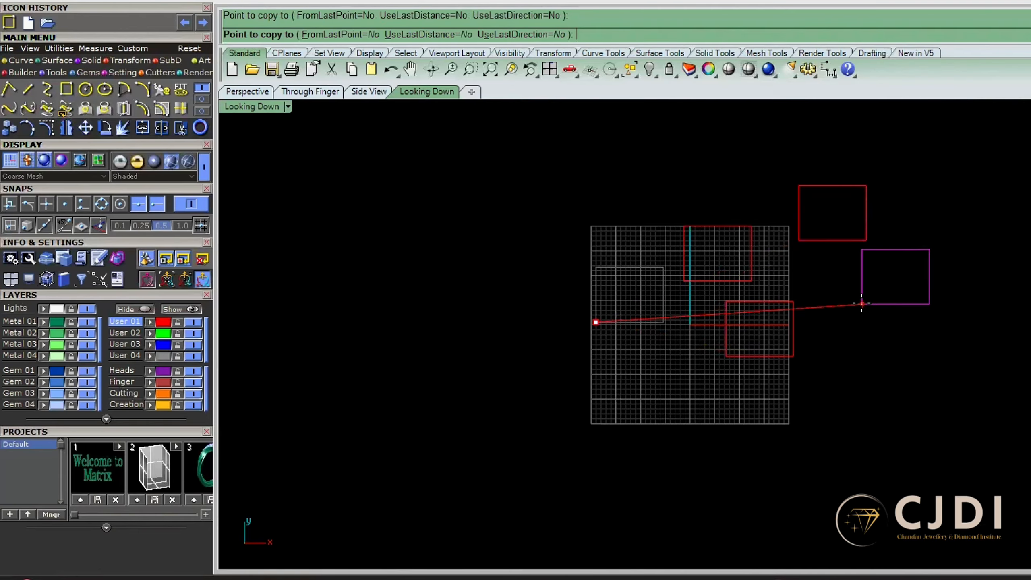
click(862, 303)
click(846, 379)
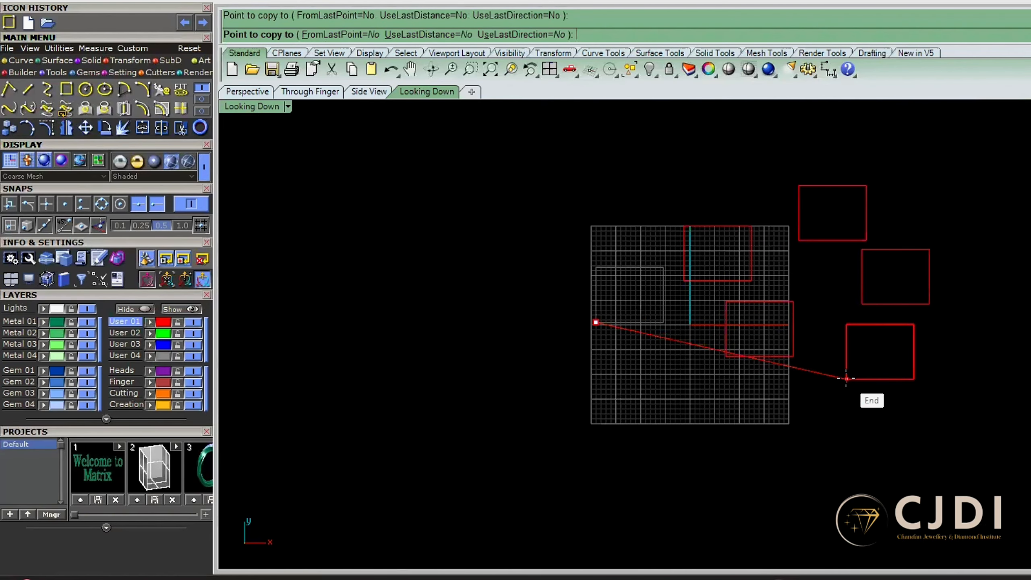
key(Return)
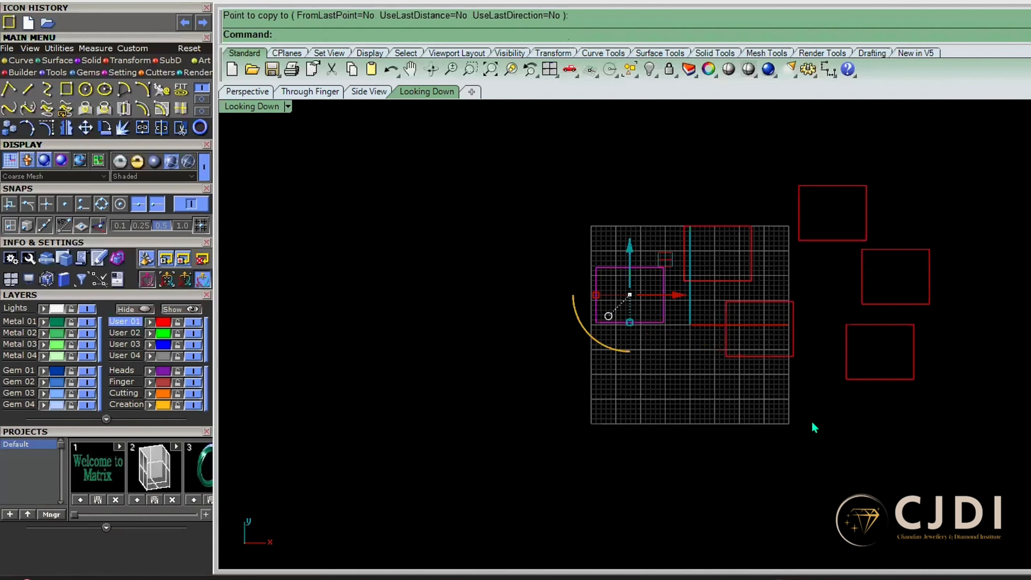
key(Escape)
Select the left and upper rectangles on the grid with a crossing window, and clear the selection
scroll(787, 245, up, 3)
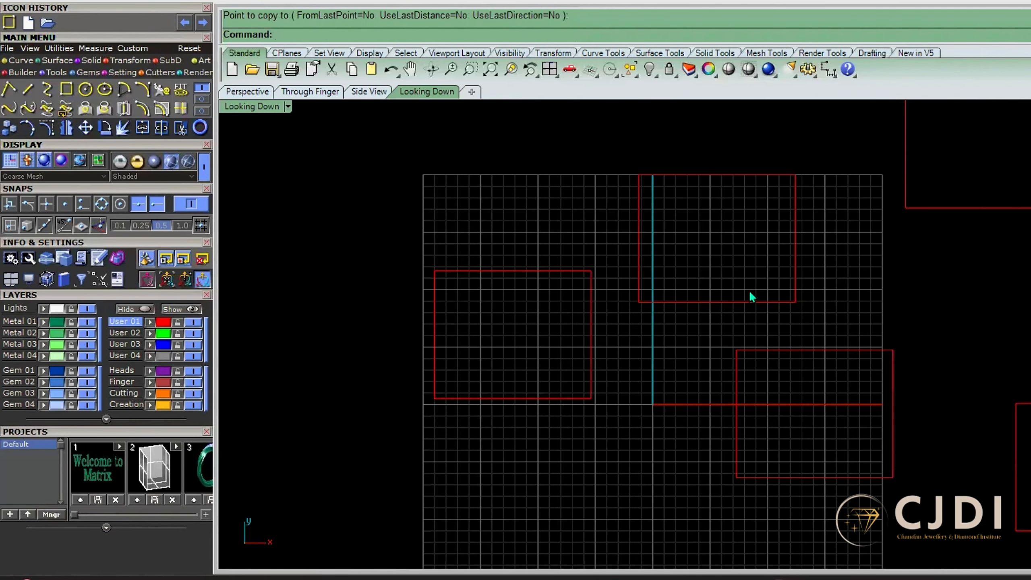
drag(749, 290, 570, 171)
key(Escape)
Select the three rectangles outside the grid and the lower one on it with a crossing window, and clear the selection
scroll(730, 300, down, 3)
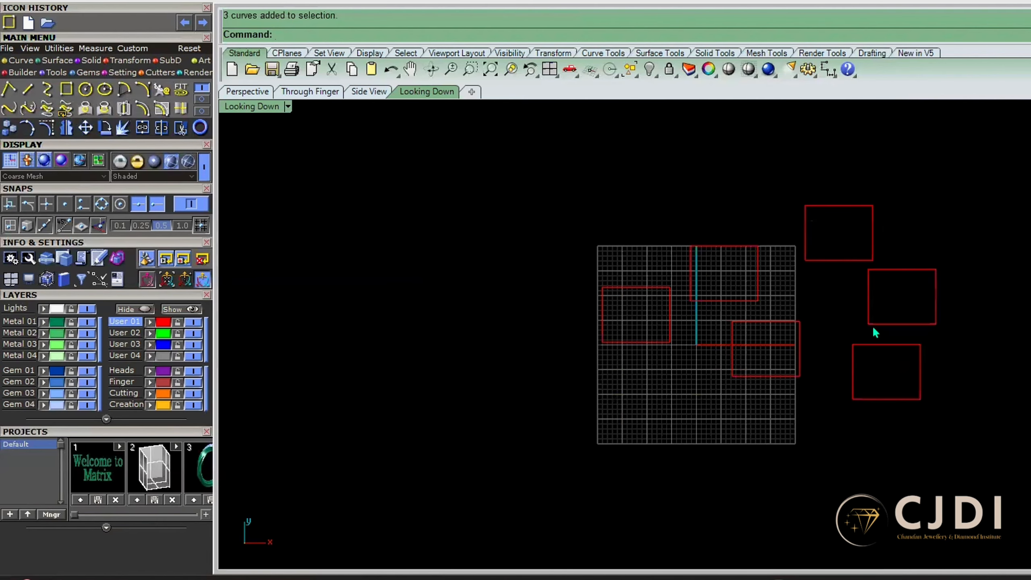
scroll(686, 268, down, 2)
scroll(873, 203, up, 2)
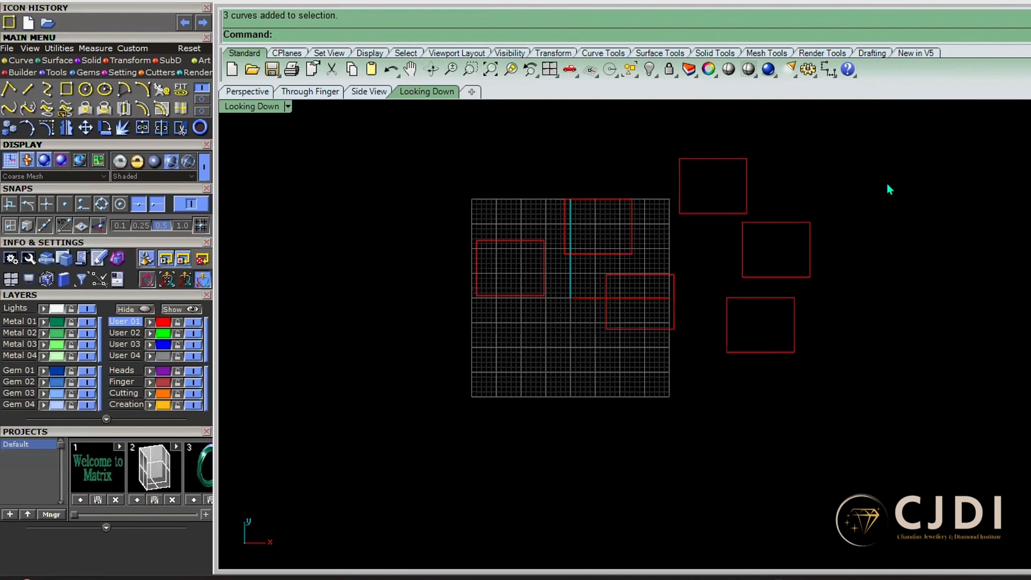
drag(908, 152, 634, 365)
key(Escape)
Repeat the crossing selection of the three outer rectangles and the lower grid rectangle, inspect it up close, and clear it
scroll(609, 260, down, 2)
scroll(597, 178, up, 2)
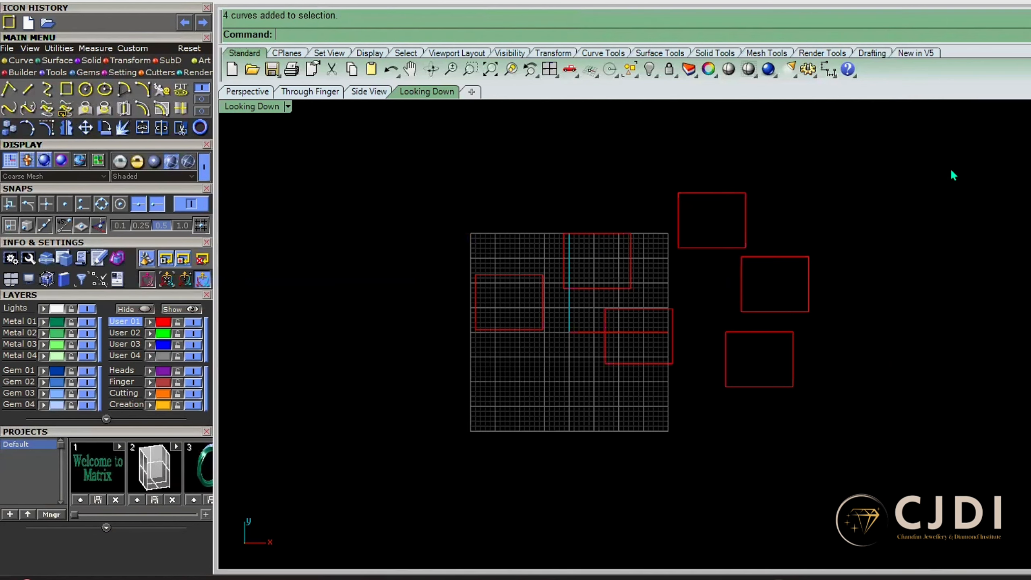
drag(951, 171, 628, 402)
scroll(601, 427, up, 5)
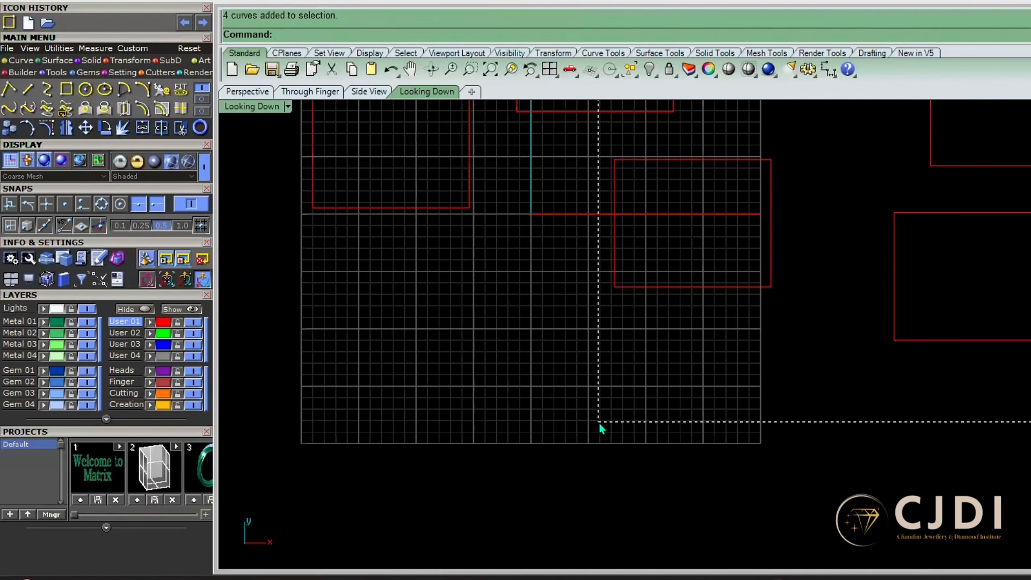
drag(601, 427, 623, 416)
scroll(594, 432, up, 3)
scroll(594, 434, down, 5)
scroll(621, 420, up, 5)
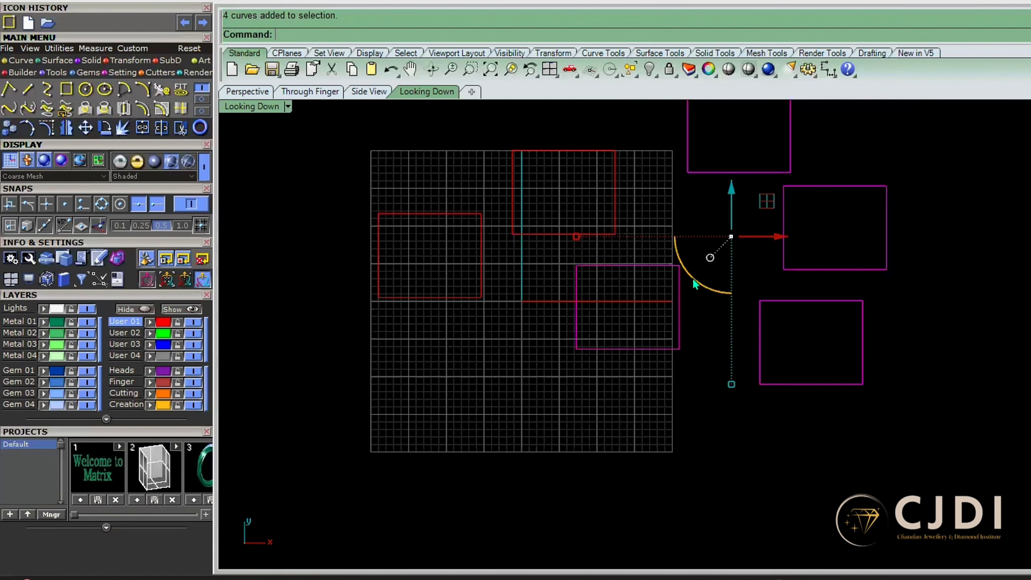
scroll(812, 308, down, 3)
key(Escape)
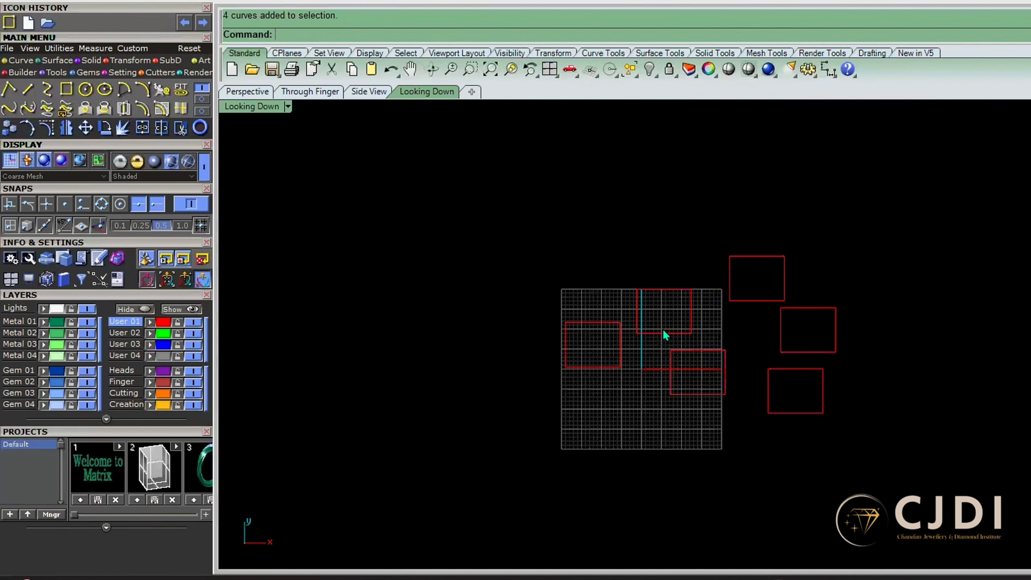
Extend the crossing window across the rectangles on and beside the grid until all are selected, and clear the selection
scroll(674, 268, up, 4)
scroll(682, 264, down, 5)
drag(961, 149, 652, 406)
scroll(609, 396, up, 3)
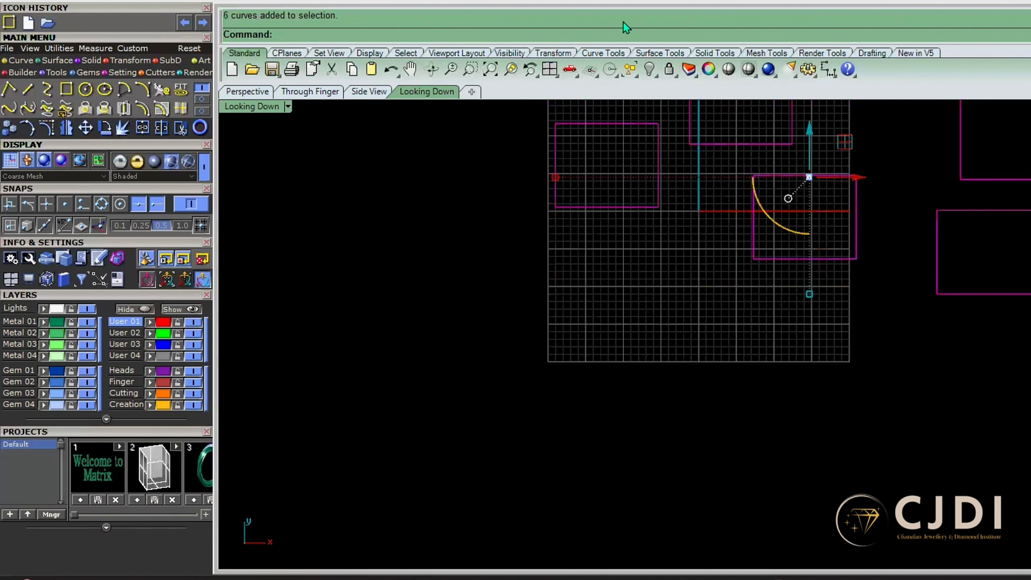
scroll(621, 308, down, 4)
scroll(794, 240, up, 2)
key(Escape)
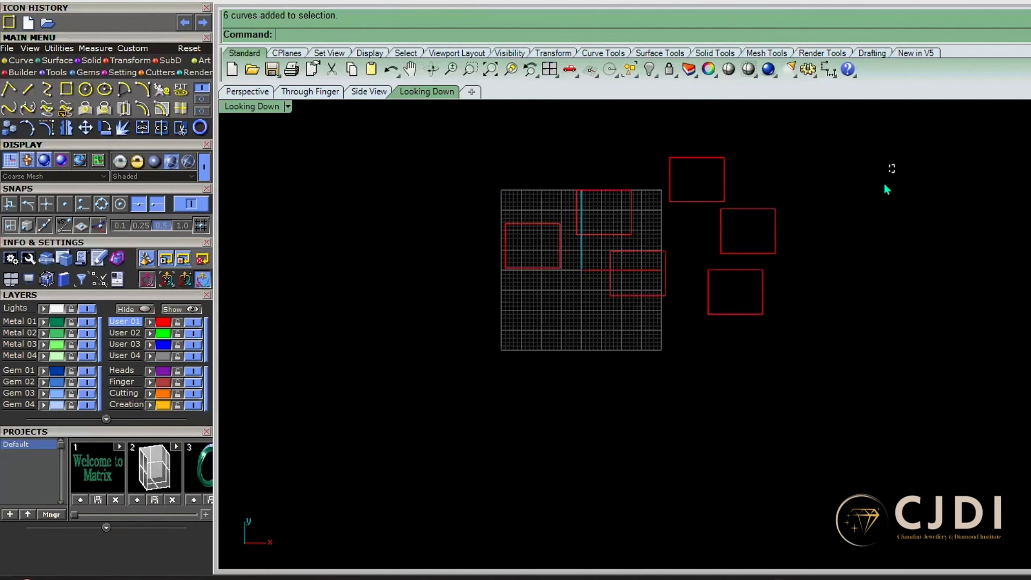
drag(891, 163, 551, 398)
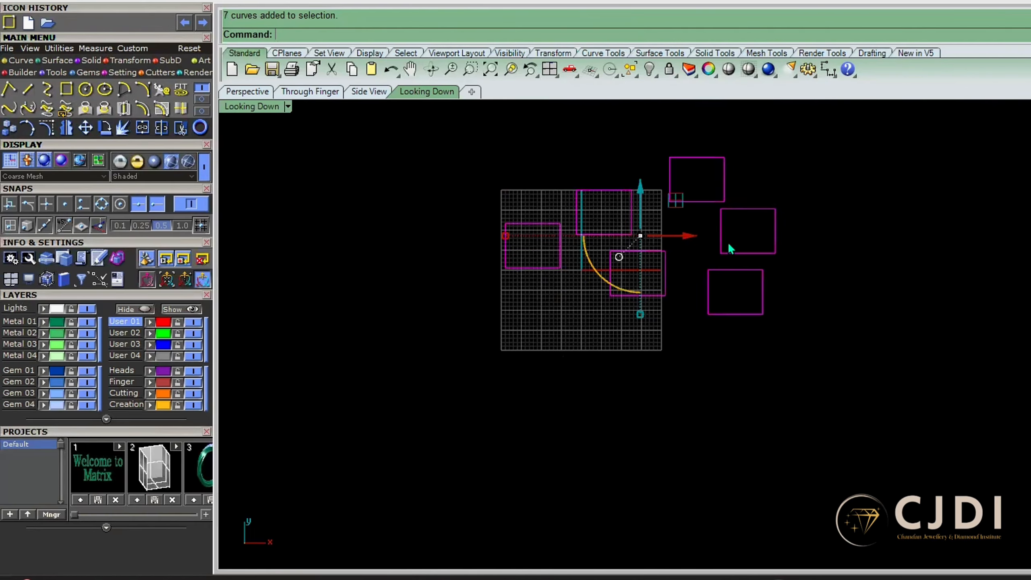
key(Escape)
Select the three grid rectangles and the uppermost outer one with an enclosing window, and clear the selection
scroll(592, 363, down, 2)
scroll(587, 357, up, 2)
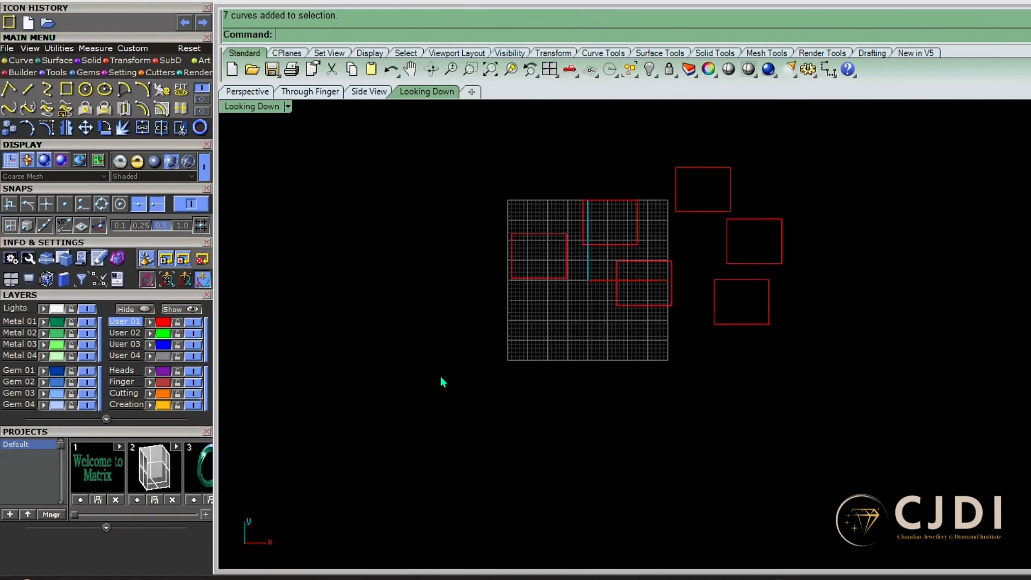
scroll(469, 348, down, 2)
scroll(437, 279, up, 1)
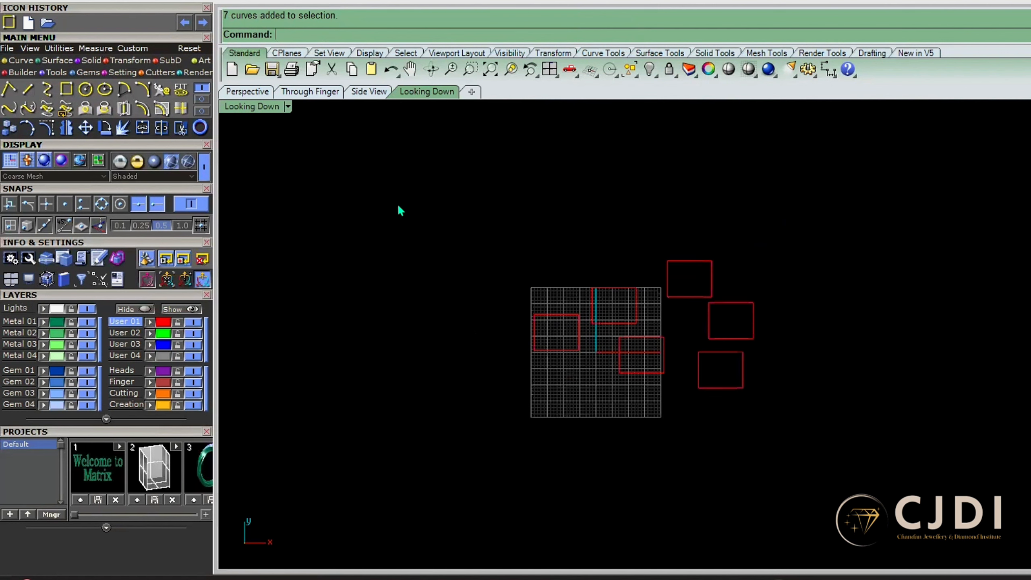
drag(397, 203, 717, 465)
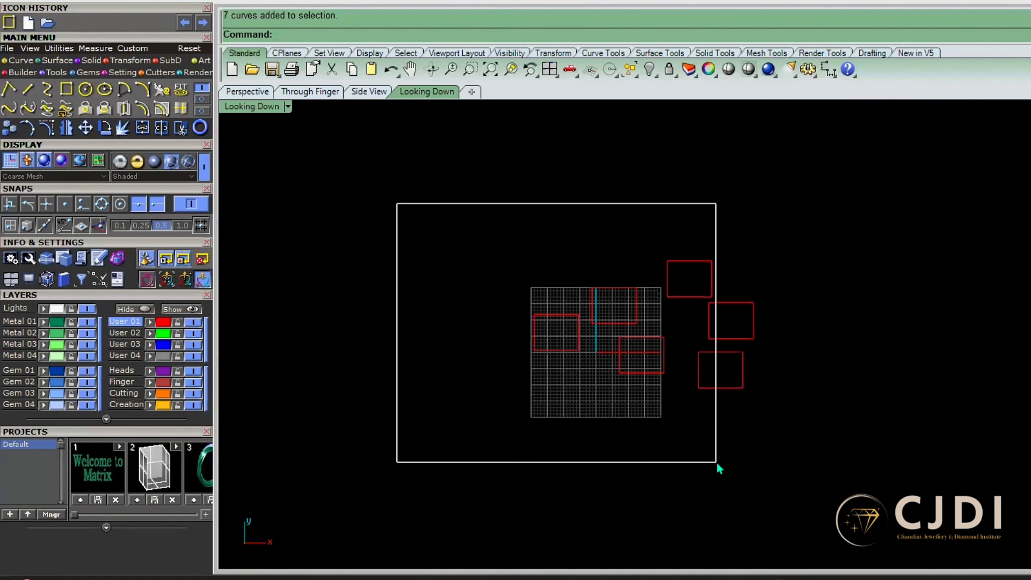
drag(717, 465, 717, 465)
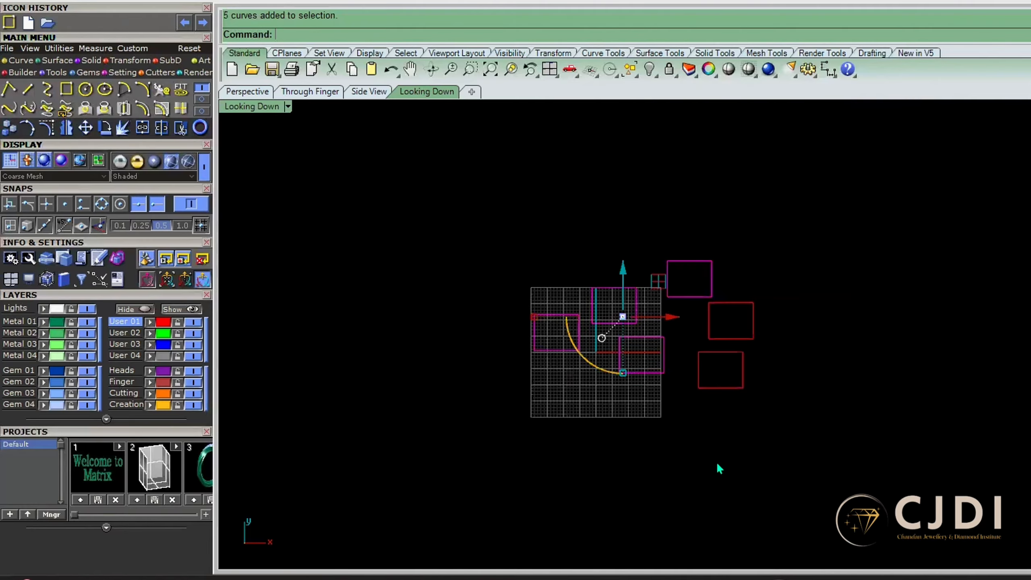
key(Escape)
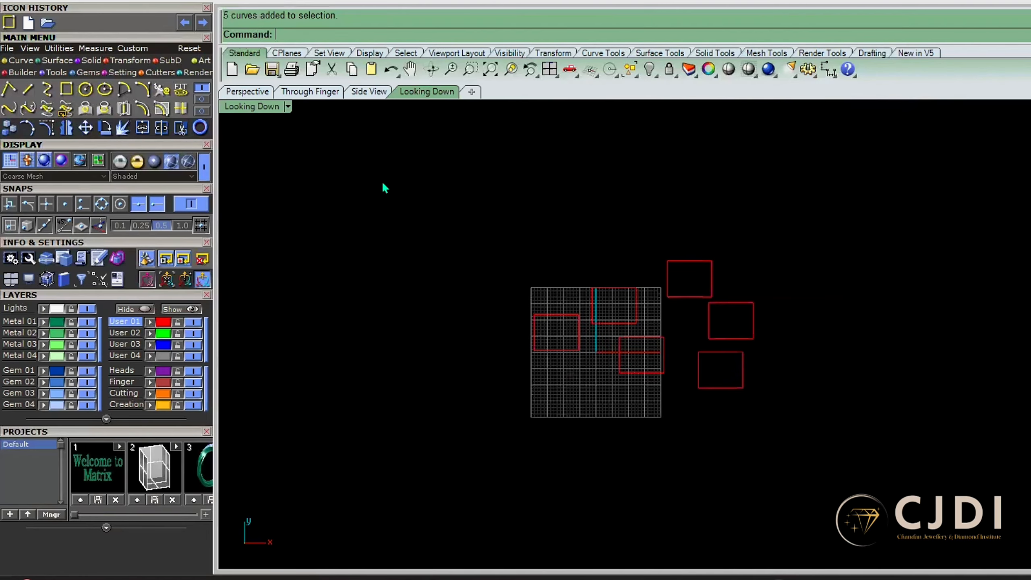
Select every rectangle except the middle outer one with an enclosing window, and clear the selection
drag(382, 181, 698, 512)
scroll(748, 322, up, 5)
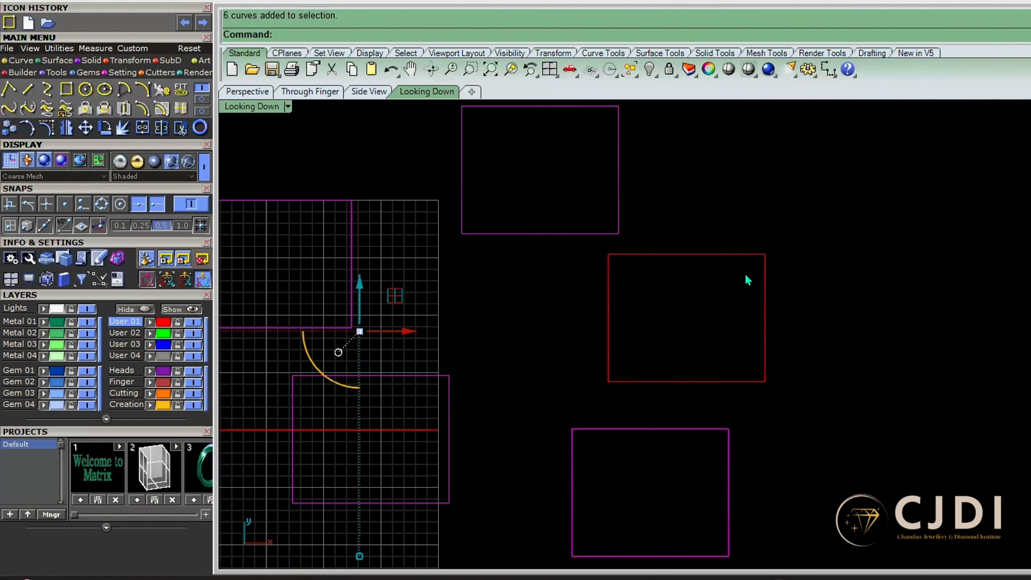
scroll(748, 281, down, 5)
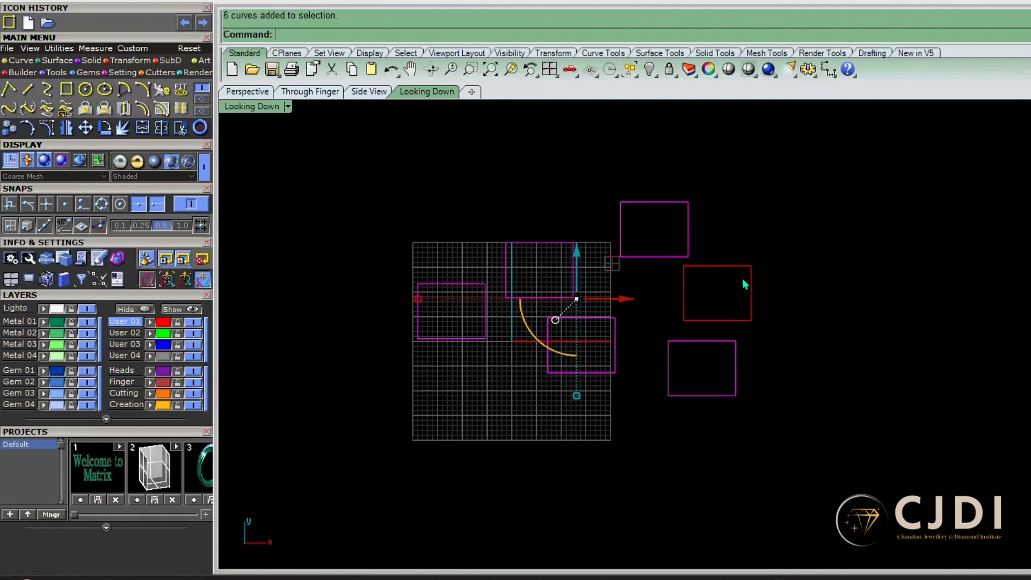
click(744, 283)
Draw a crossing window over the rectangles from the outer side towards the grid, and clear the selection
scroll(810, 256, down, 3)
drag(910, 198, 566, 416)
click(566, 447)
Select only the three rectangles on the grid with an enclosing window, and clear the selection
drag(447, 142, 708, 406)
scroll(733, 241, up, 5)
scroll(567, 323, down, 4)
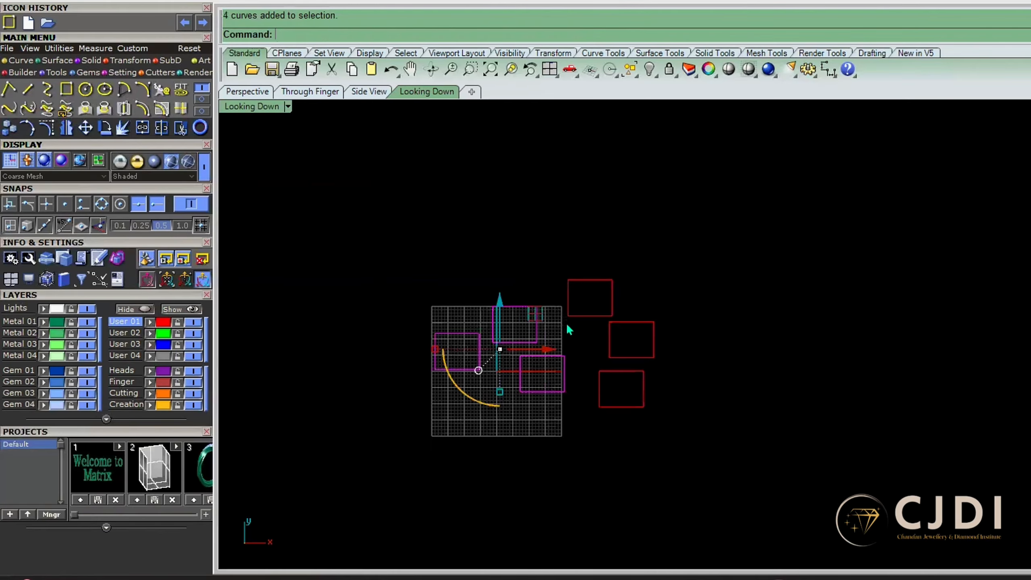
scroll(596, 272, down, 2)
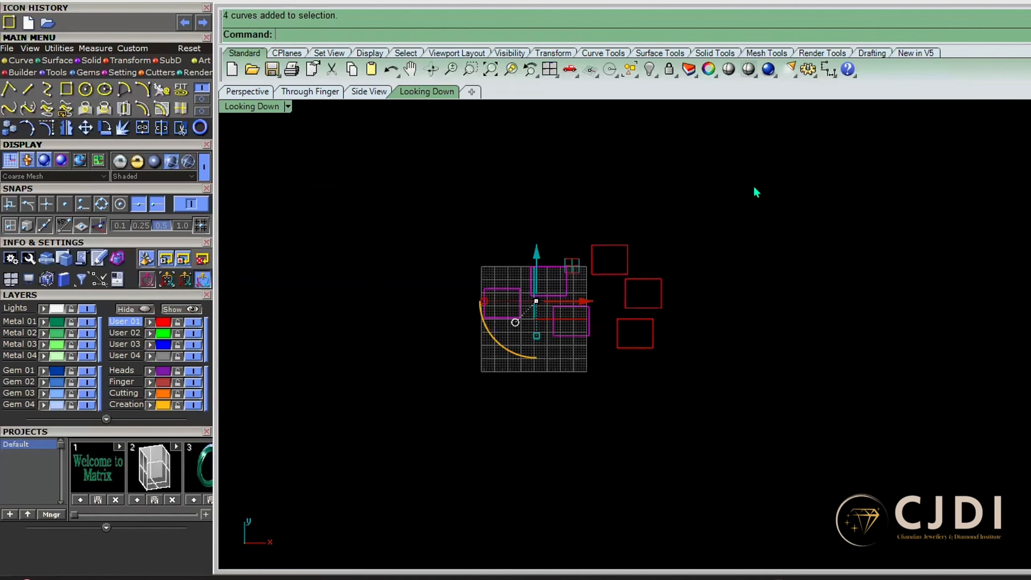
click(495, 322)
scroll(493, 321, up, 3)
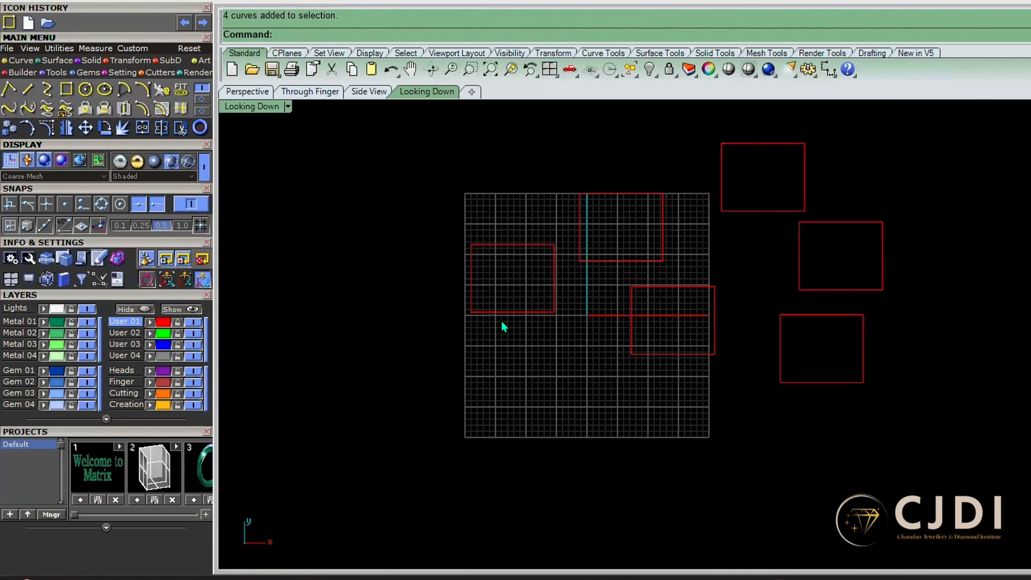
Select the leftmost grid rectangle and the lower right grid rectangle individually, one replacing the other, and clear the selection
click(512, 312)
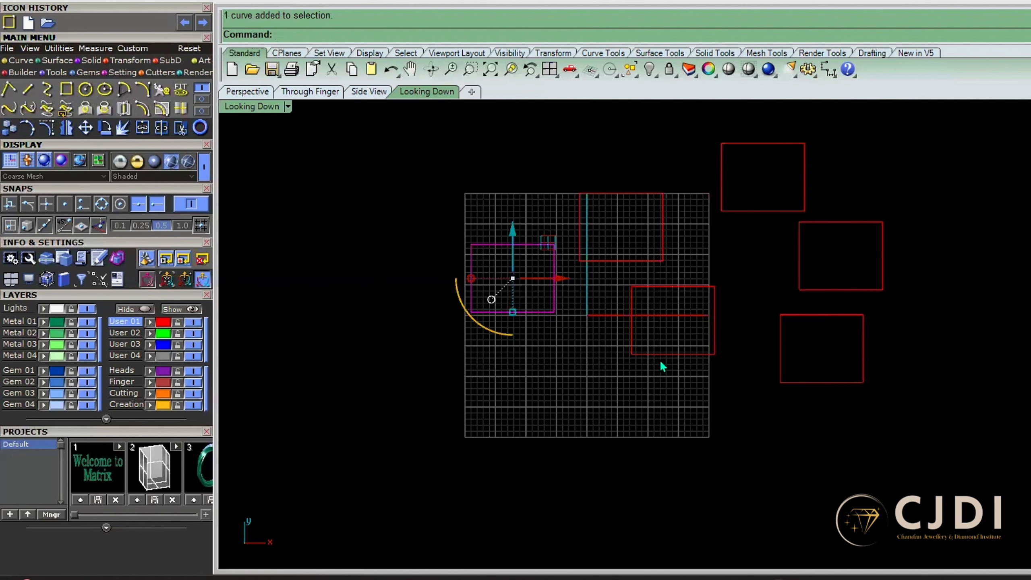
click(661, 354)
click(550, 340)
Build up a selection of the leftmost grid rectangle, the lower right grid rectangle and the middle outer one, and clear it
scroll(560, 292, up, 3)
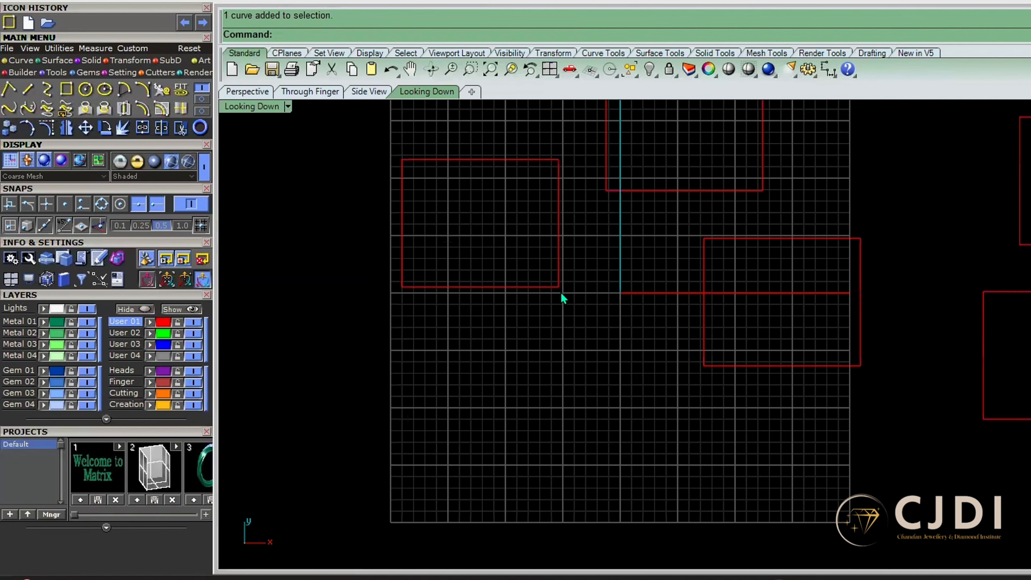
click(533, 286)
shift+click(715, 243)
scroll(666, 376, down, 4)
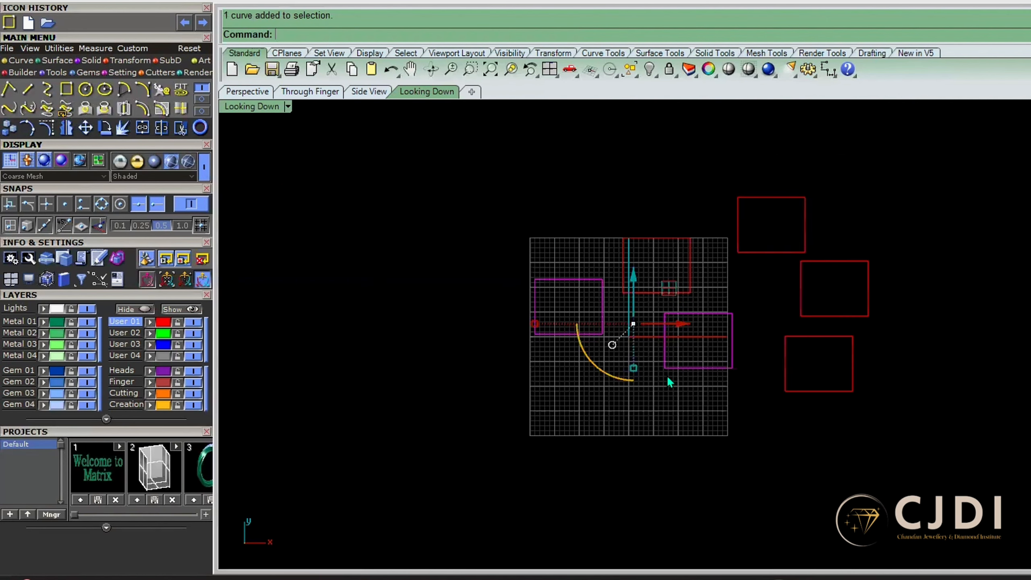
shift+click(839, 261)
click(663, 449)
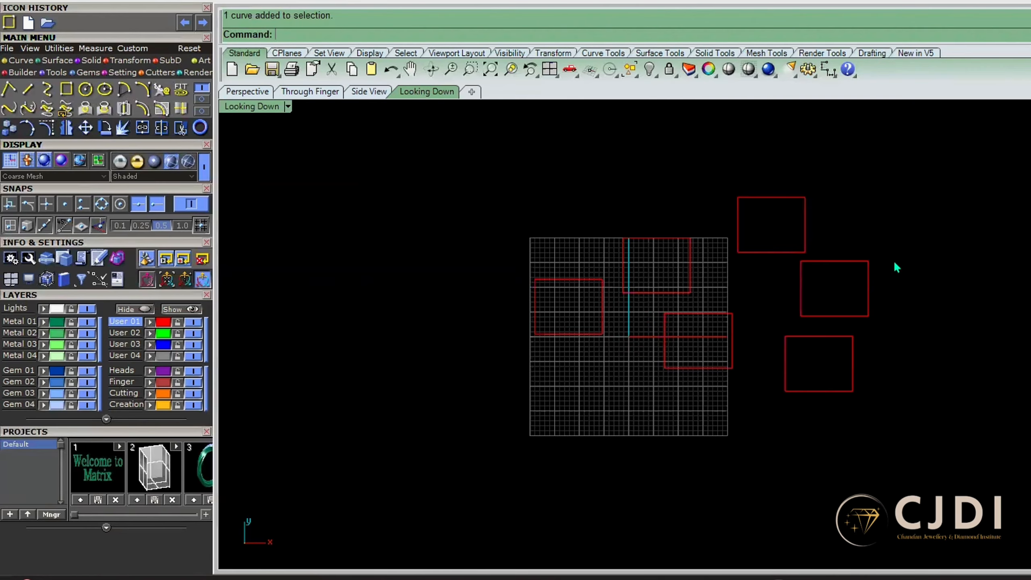
Select every rectangle except the leftmost one on the grid with a crossing window and delete them
drag(929, 189, 552, 430)
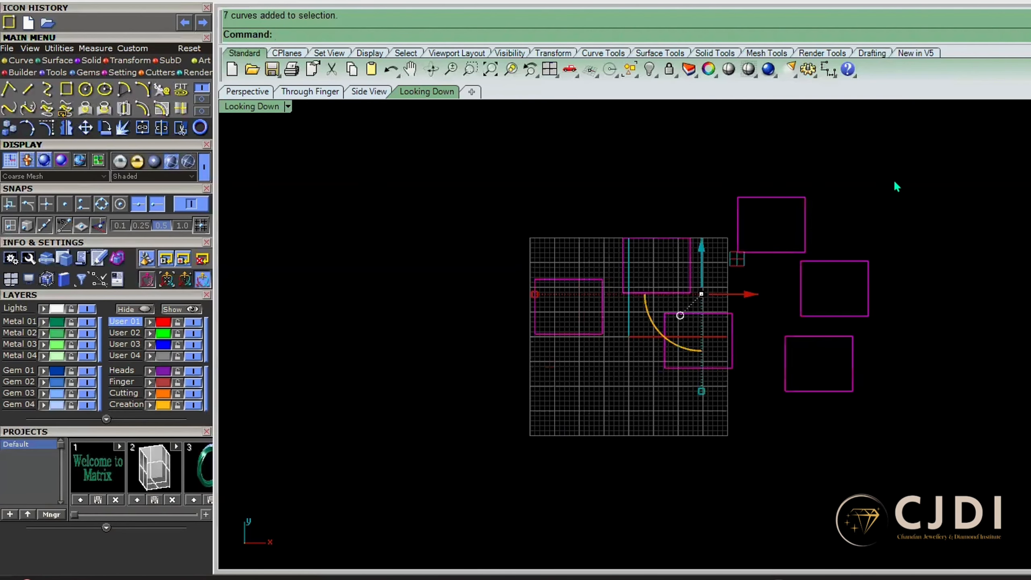
drag(895, 184, 688, 435)
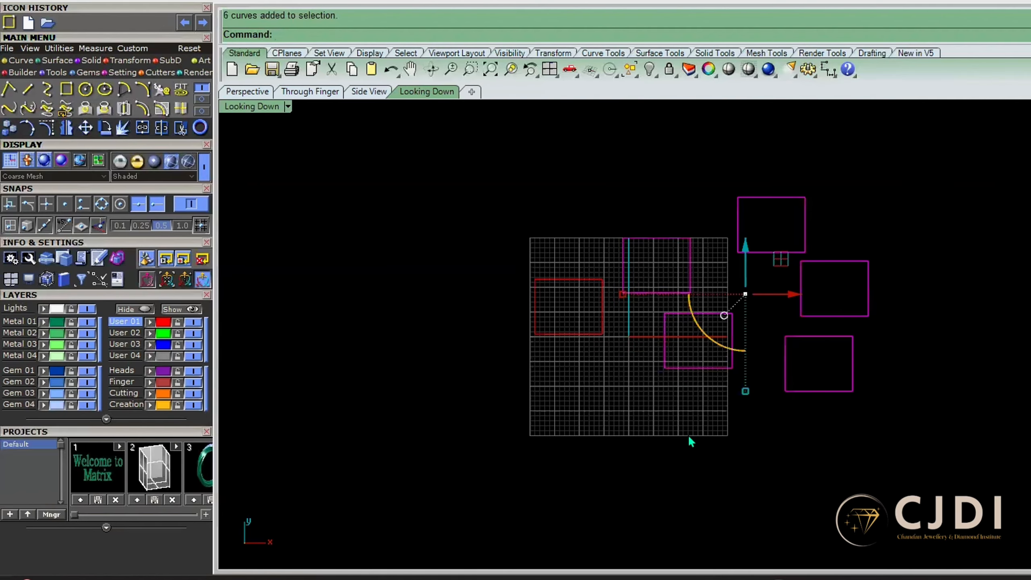
key(Delete)
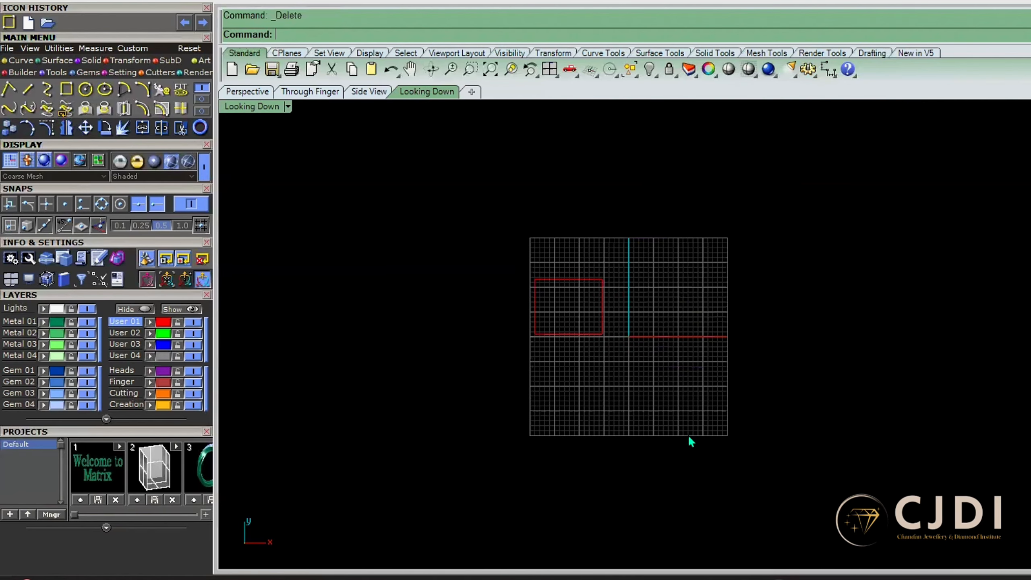
click(66, 128)
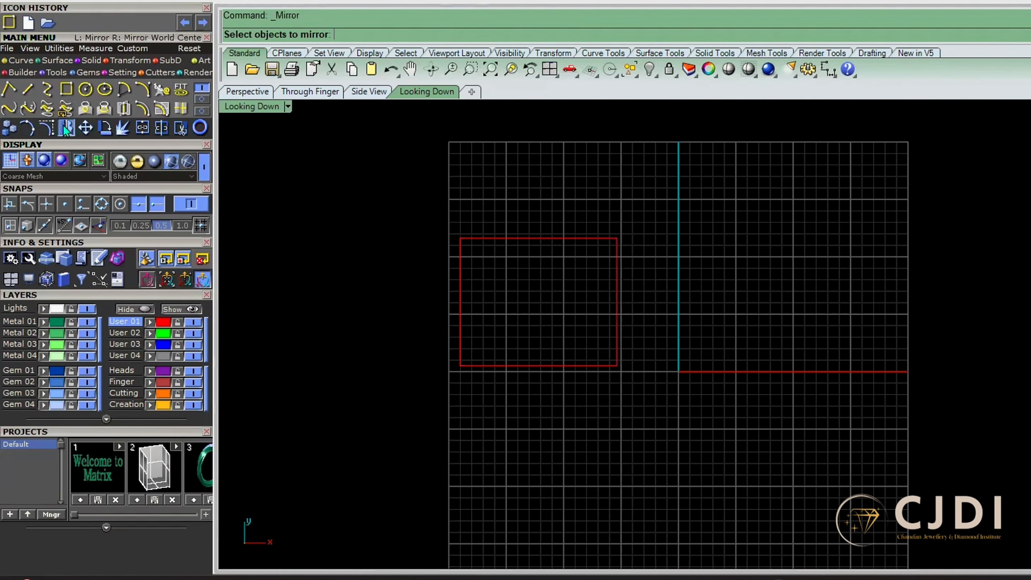
scroll(634, 284, up, 5)
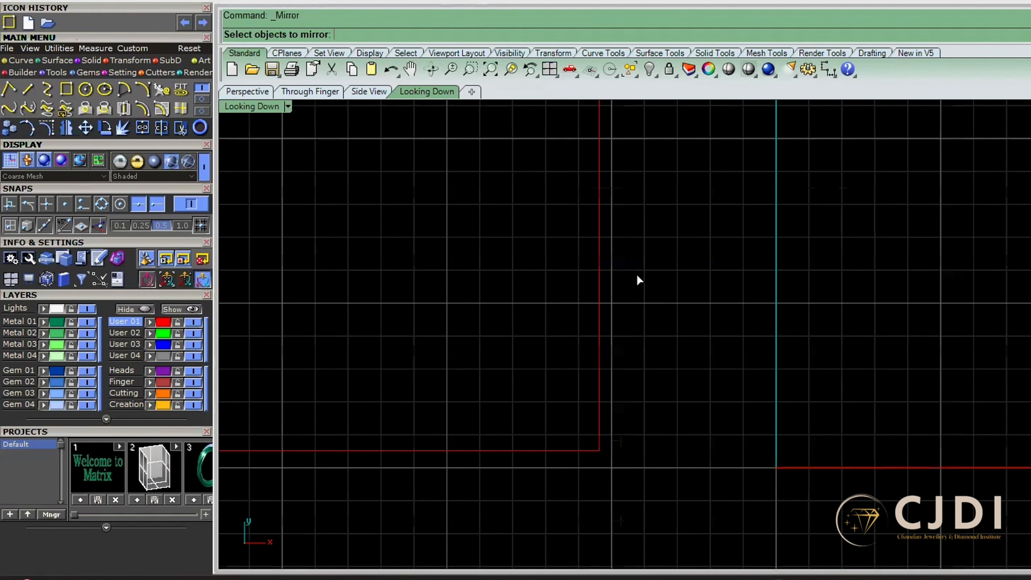
key(Escape)
click(597, 289)
scroll(593, 296, down, 3)
key(Escape)
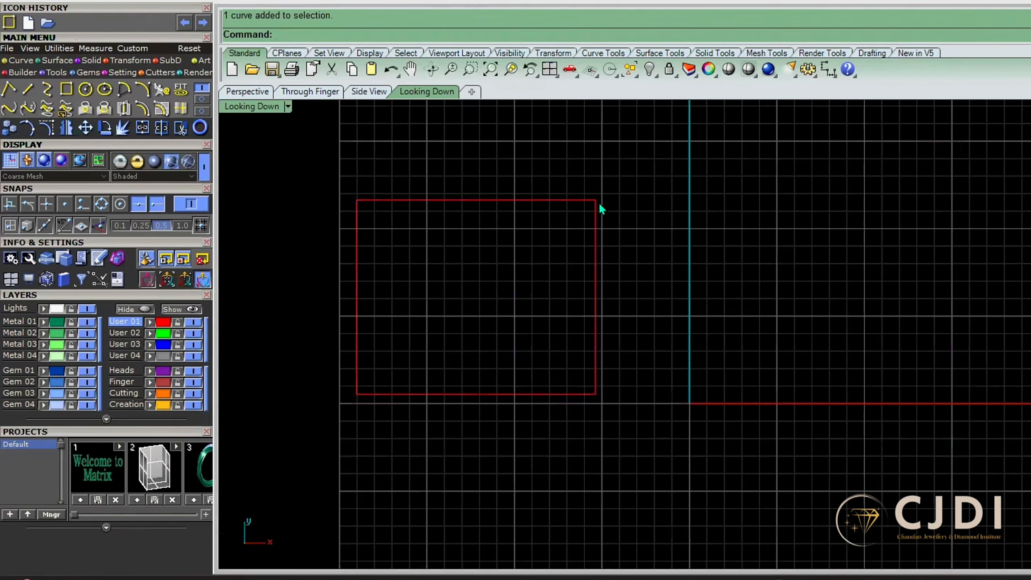
Select the remaining rectangle with a crossing window and stretch it vertically with the gumball's scale handle
drag(633, 120, 576, 229)
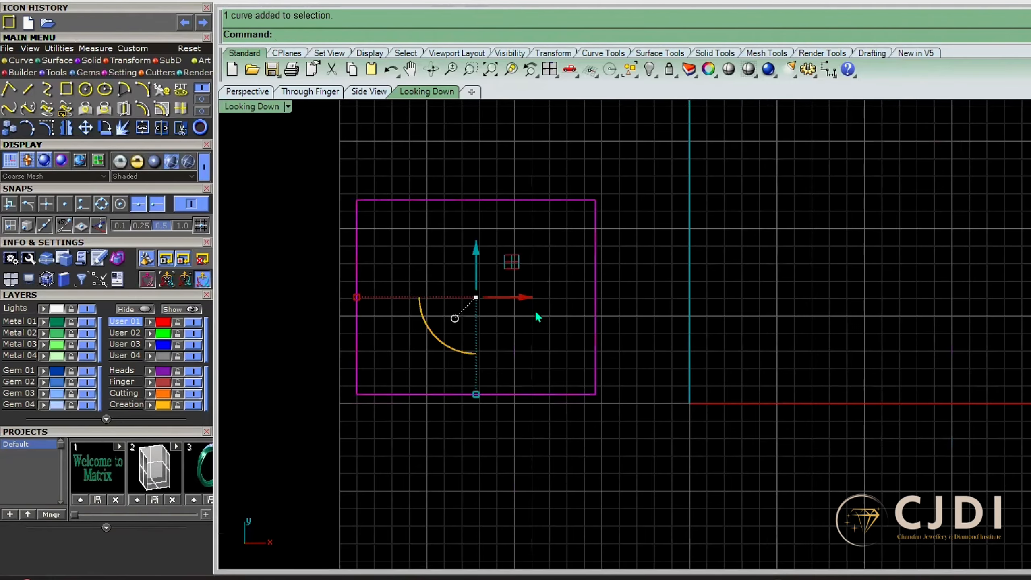
scroll(534, 310, down, 2)
scroll(535, 310, up, 2)
drag(459, 406, 460, 425)
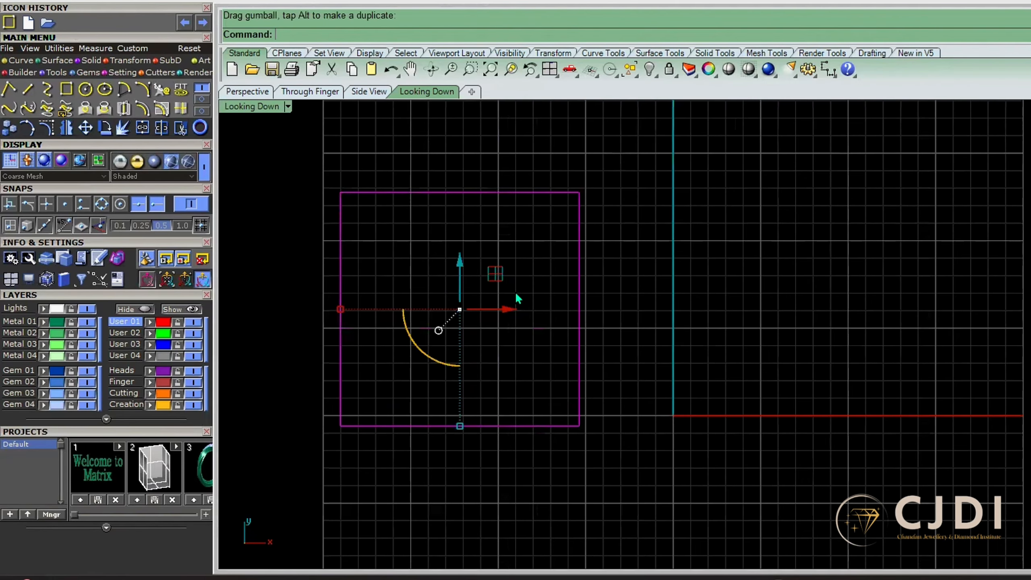
Shift the rectangle with the gumball so it sits above the X axis and slightly closer to the Y axis
scroll(516, 292, down, 2)
click(480, 263)
click(479, 212)
drag(470, 249, 487, 215)
click(553, 228)
drag(586, 153, 556, 212)
drag(518, 272, 524, 273)
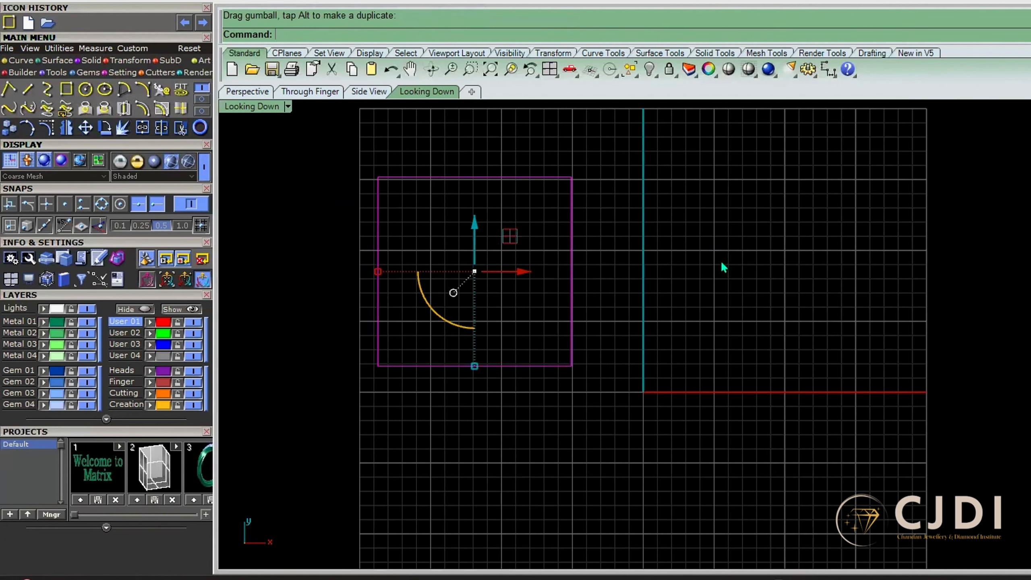
Delete the rectangle and draw in its place a three-sided polyline that is open towards the Y axis
key(Delete)
click(66, 88)
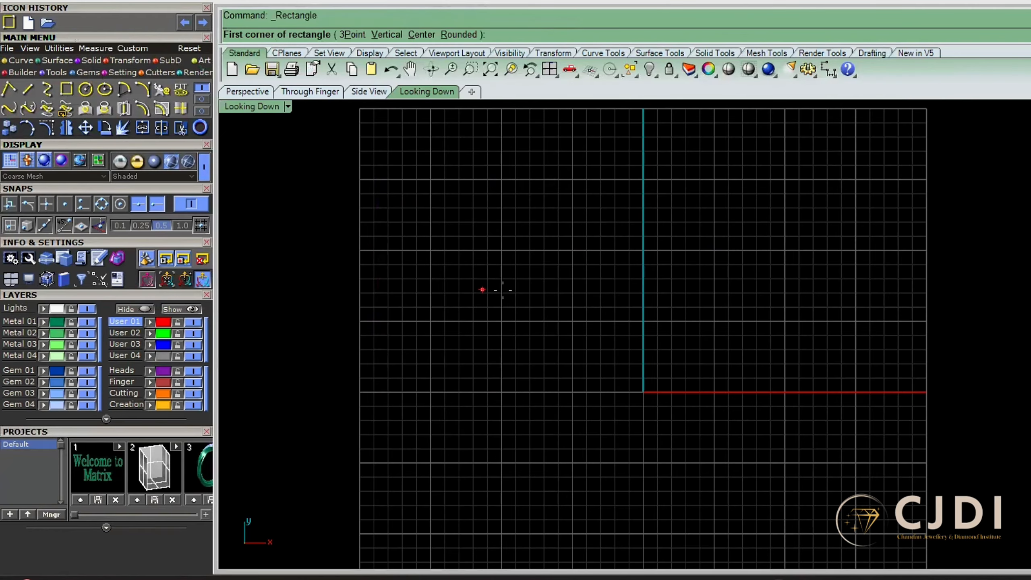
click(27, 89)
click(52, 84)
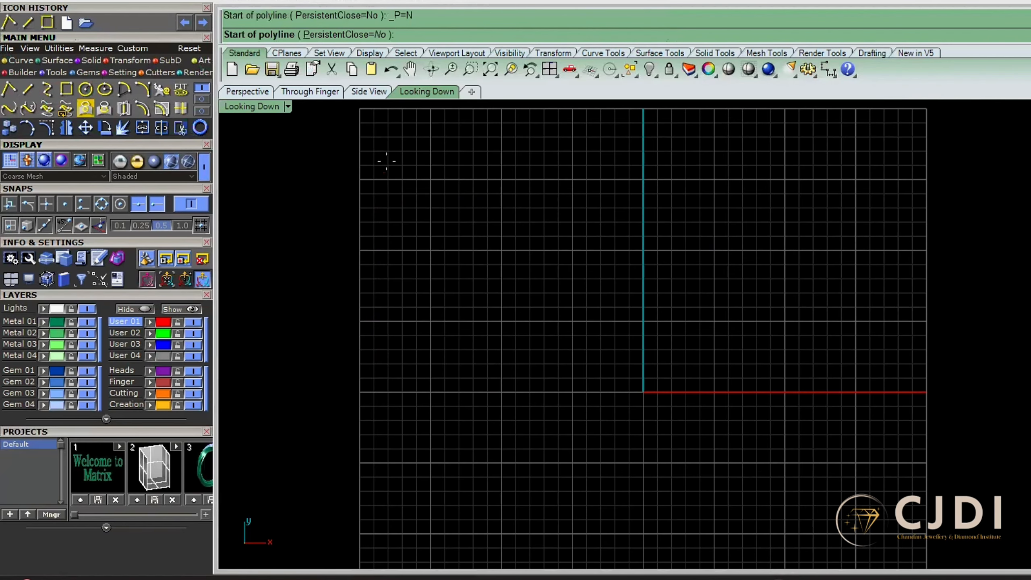
click(542, 197)
click(425, 354)
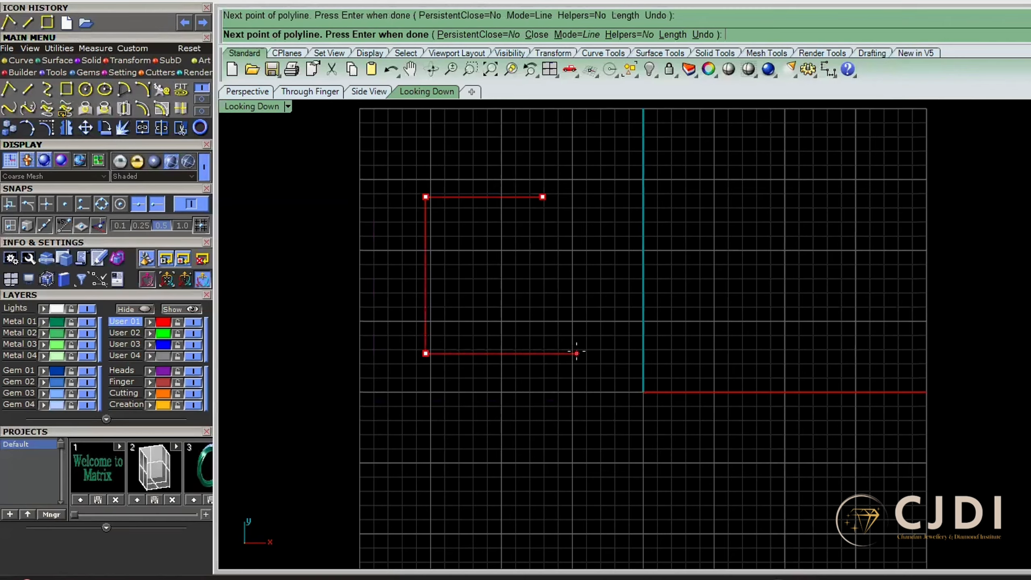
click(551, 353)
key(Return)
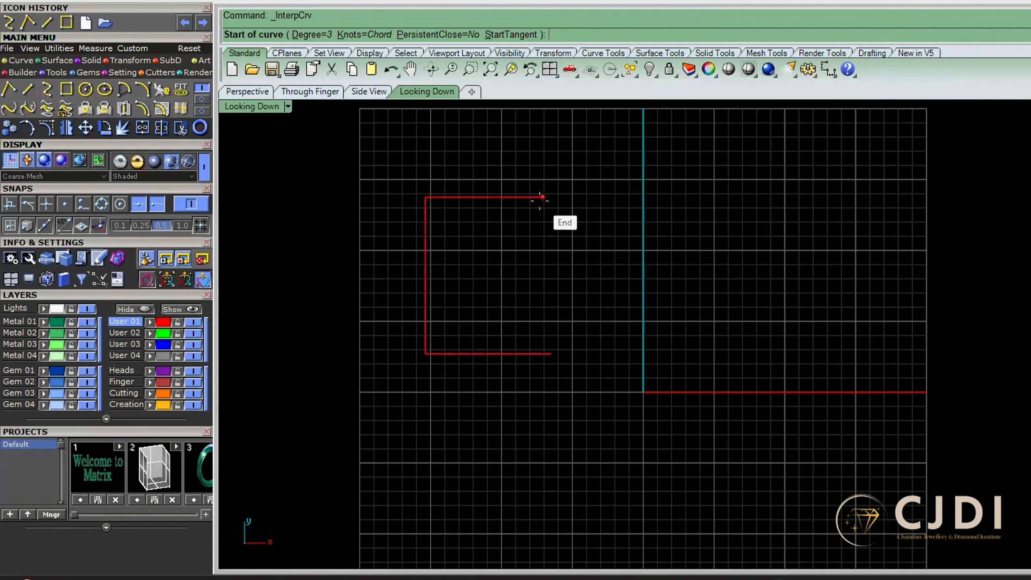
Close the open side with a wavy interpolated curve through five points, running between the polyline's two ends
click(542, 196)
click(524, 222)
click(549, 259)
click(529, 296)
click(551, 353)
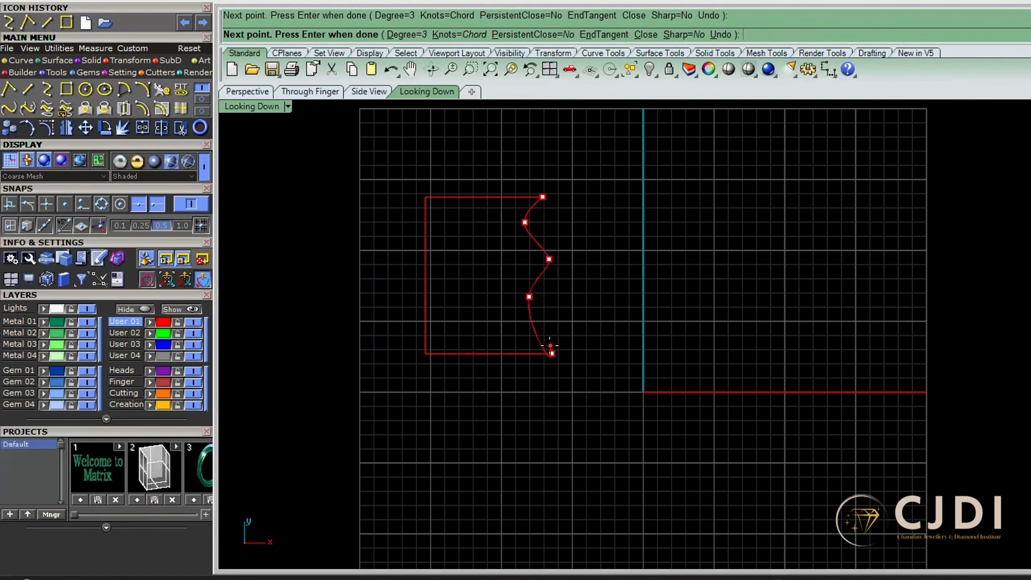
key(Return)
Join the polyline and the wavy curve into one closed curve, and select it once to check before clearing the selection
scroll(547, 349, down, 6)
scroll(539, 311, up, 6)
drag(599, 224, 489, 371)
key(ctrl+j)
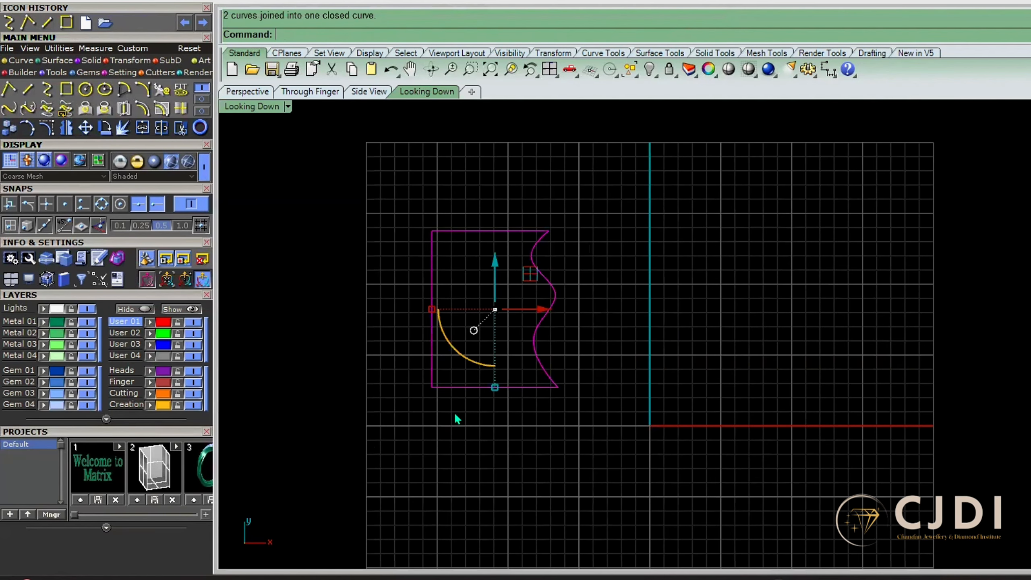
click(455, 412)
click(480, 388)
click(611, 324)
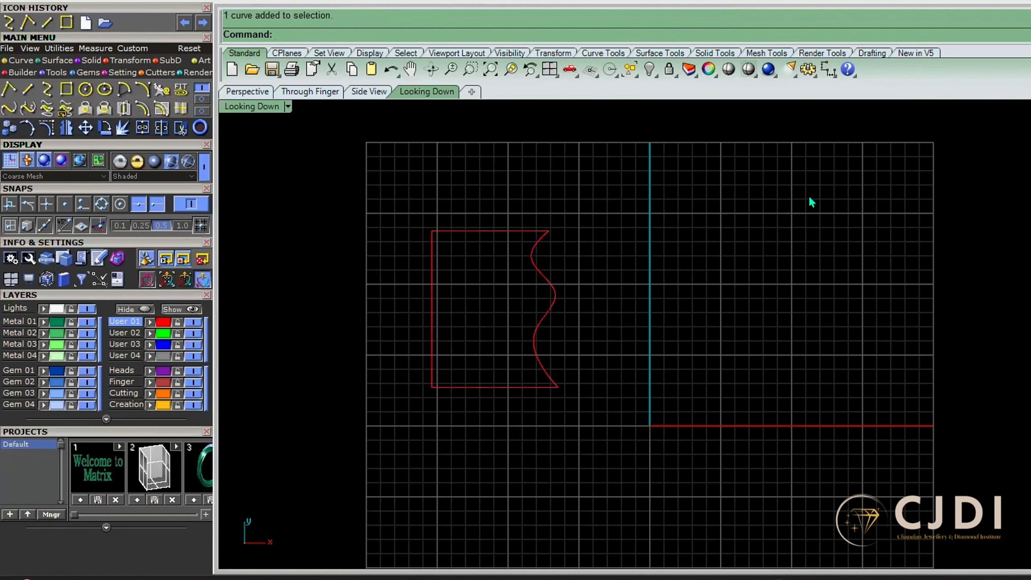
scroll(546, 302, up, 1)
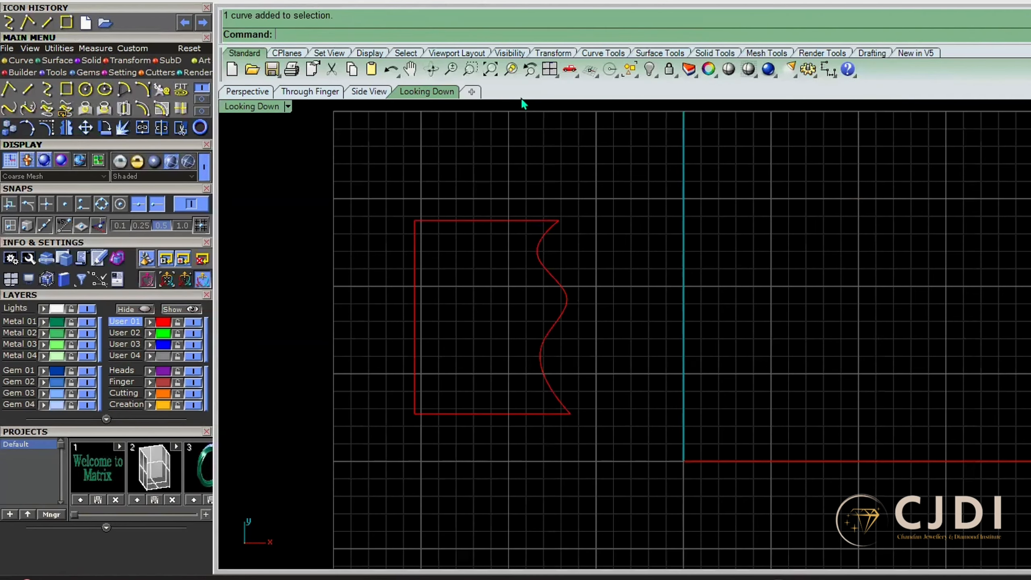
click(68, 130)
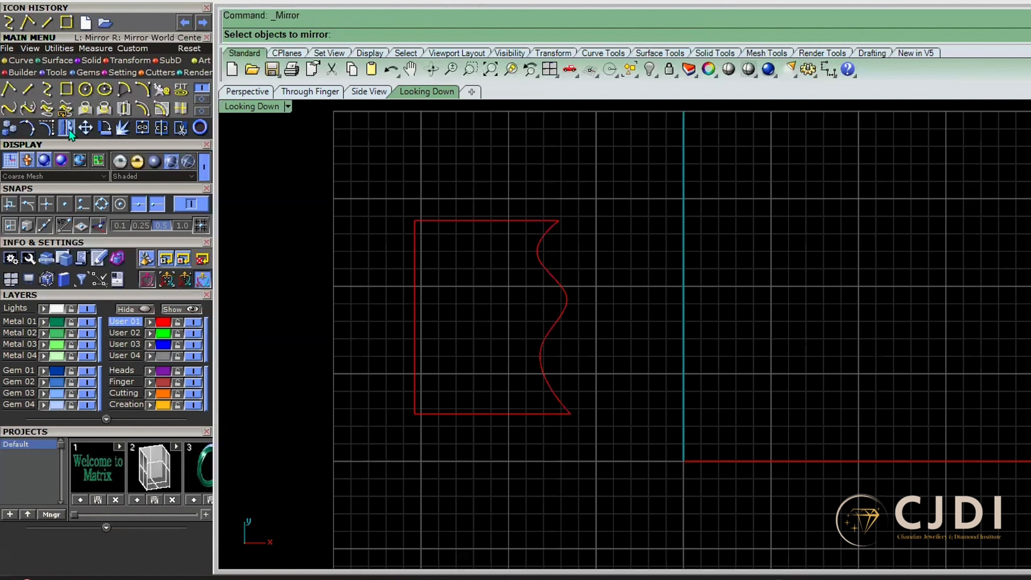
key(Escape)
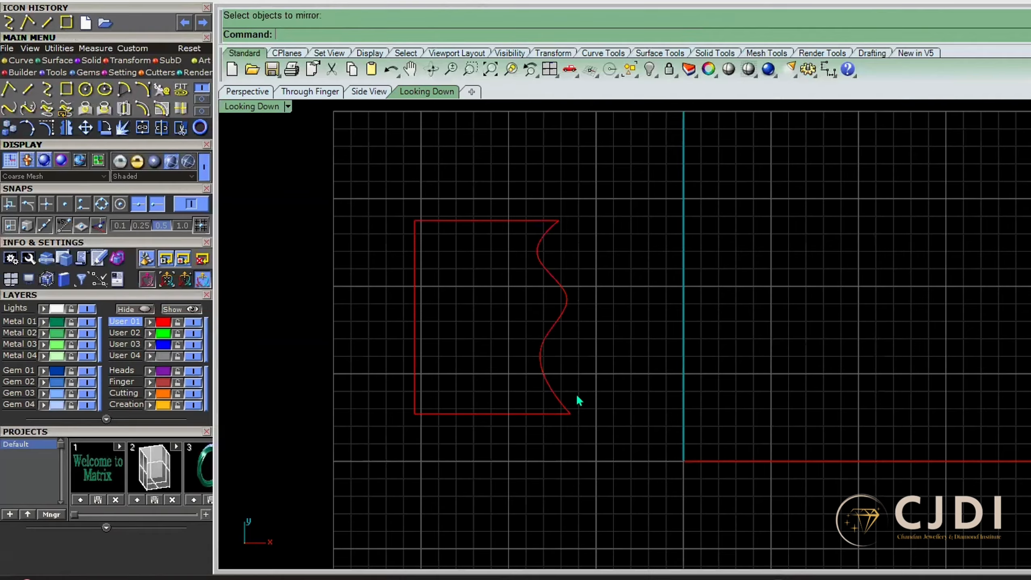
Mirror a copy of the closed curve across a vertical mirror plane starting just beyond the lower corner of its wavy side
click(70, 129)
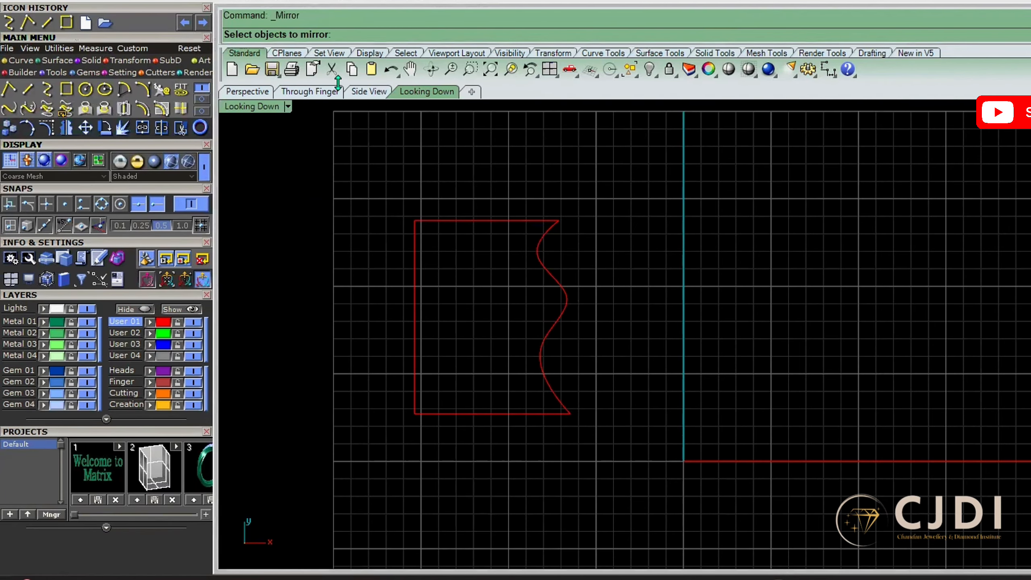
click(415, 319)
key(Return)
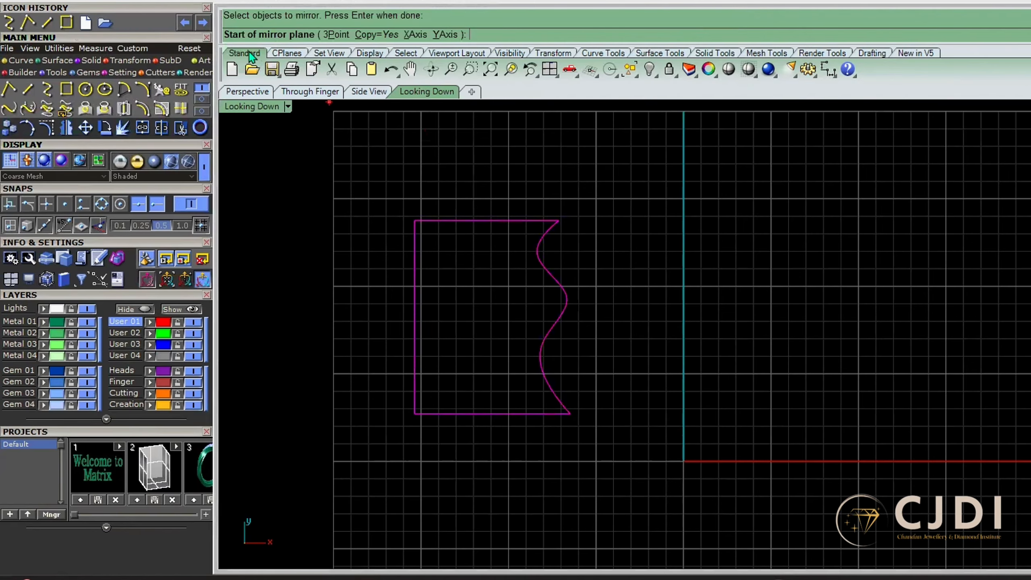
scroll(596, 413, up, 2)
scroll(595, 413, up, 2)
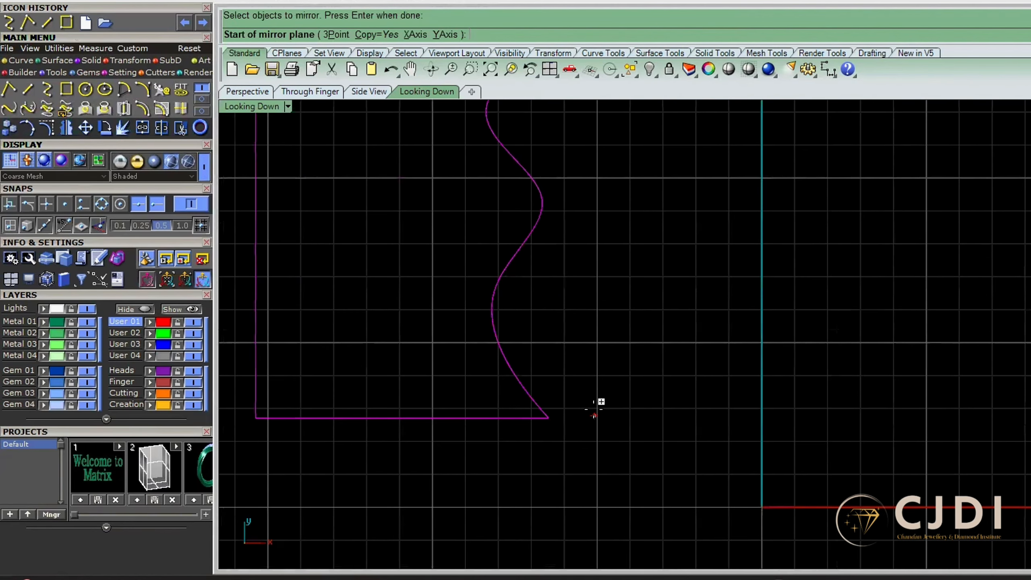
scroll(591, 410, up, 2)
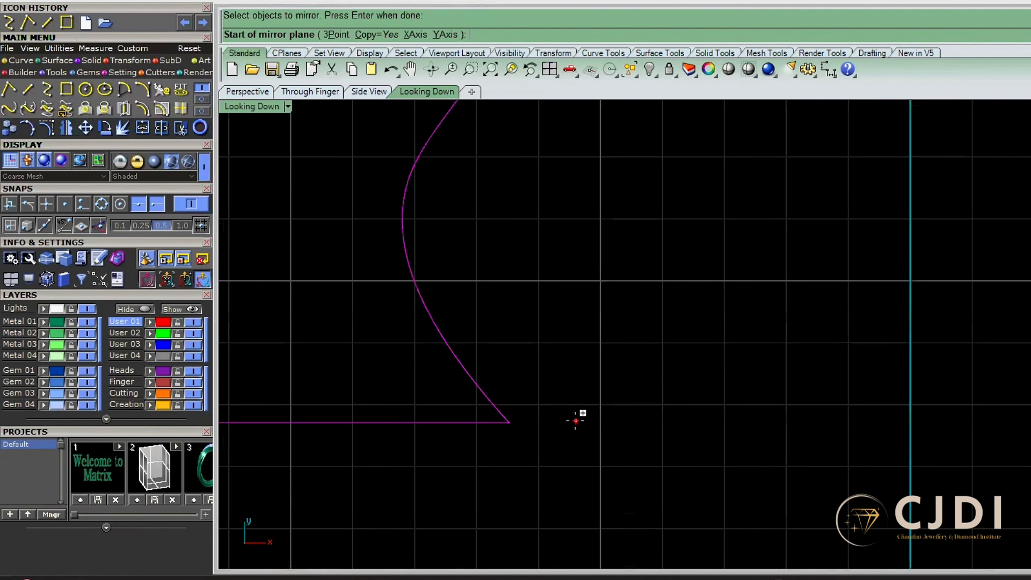
click(576, 421)
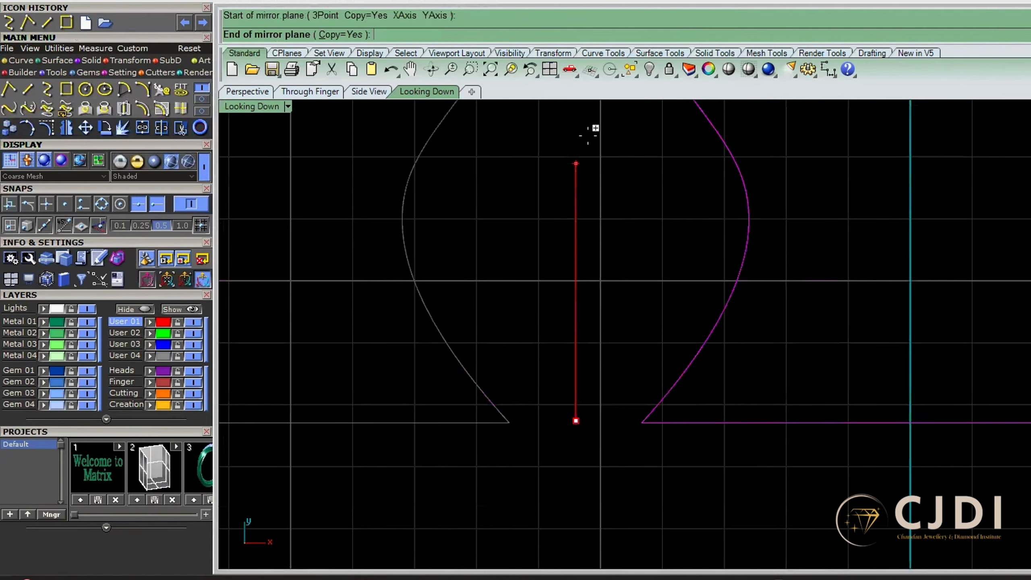
scroll(600, 333, down, 3)
scroll(602, 325, down, 3)
scroll(606, 142, up, 2)
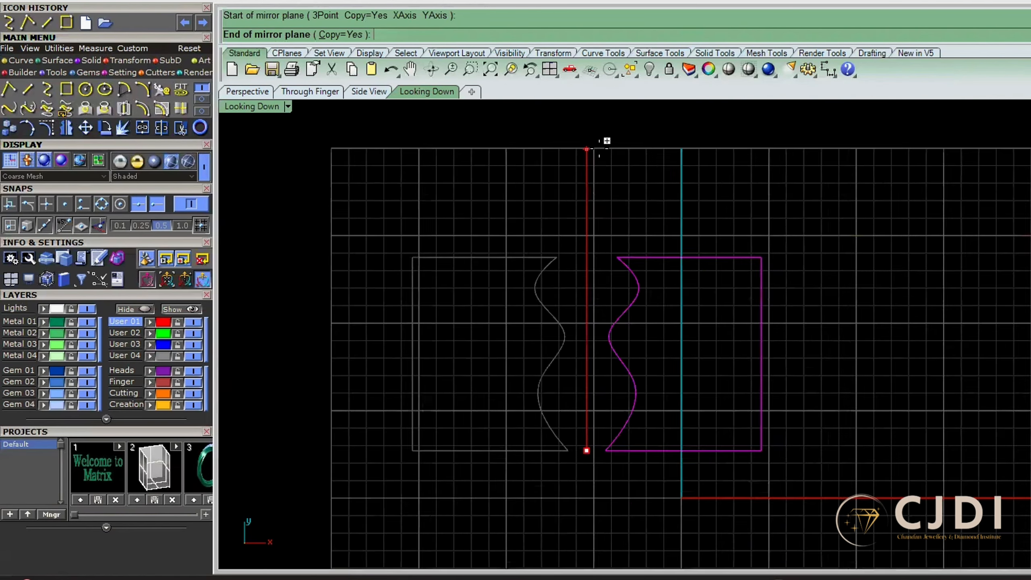
scroll(607, 144, down, 4)
scroll(608, 149, up, 2)
scroll(608, 149, up, 2)
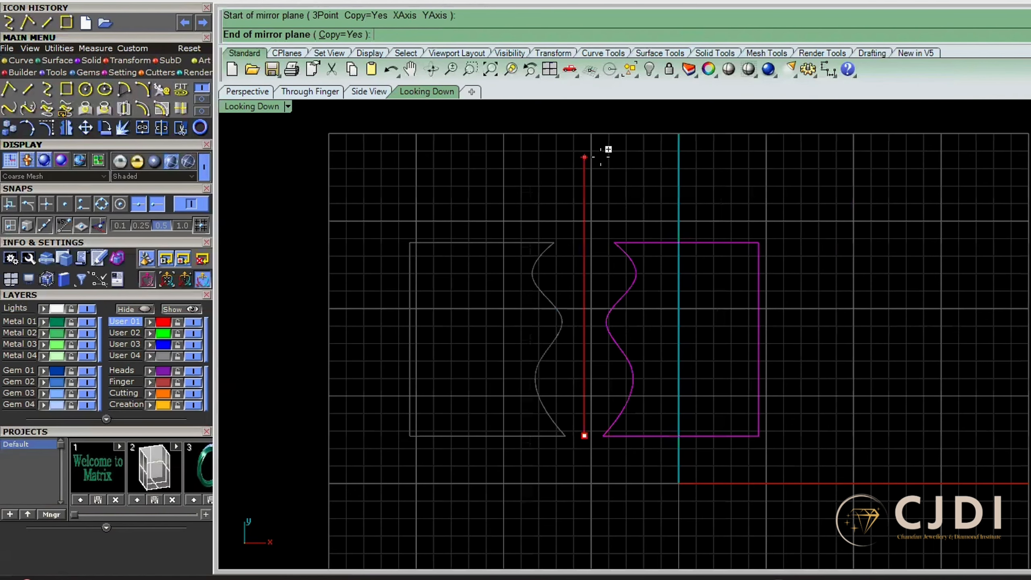
scroll(608, 149, up, 1)
scroll(609, 149, down, 3)
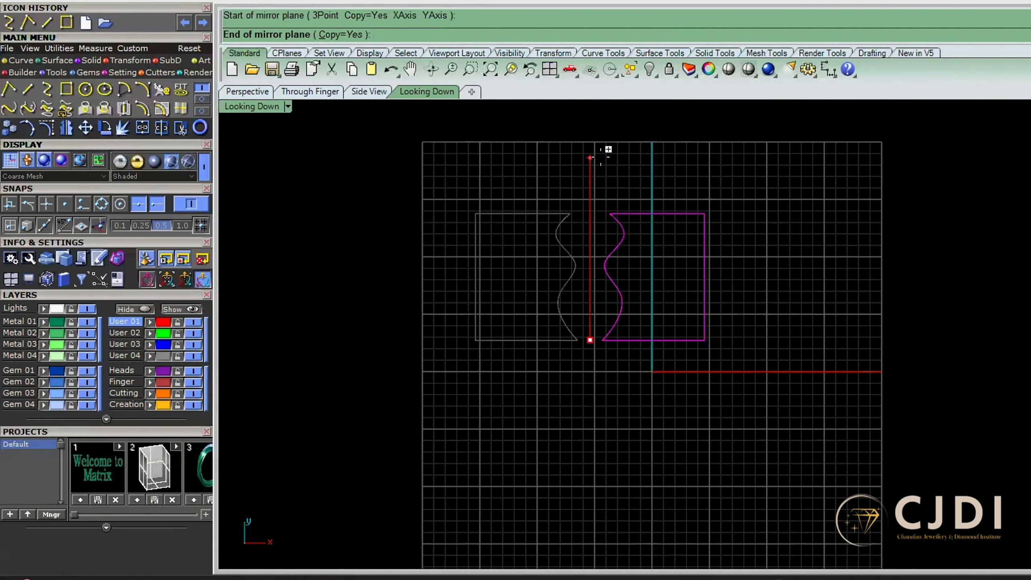
click(602, 381)
Delete the mirrored copy and keep the original wavy-sided curve
scroll(601, 380, up, 4)
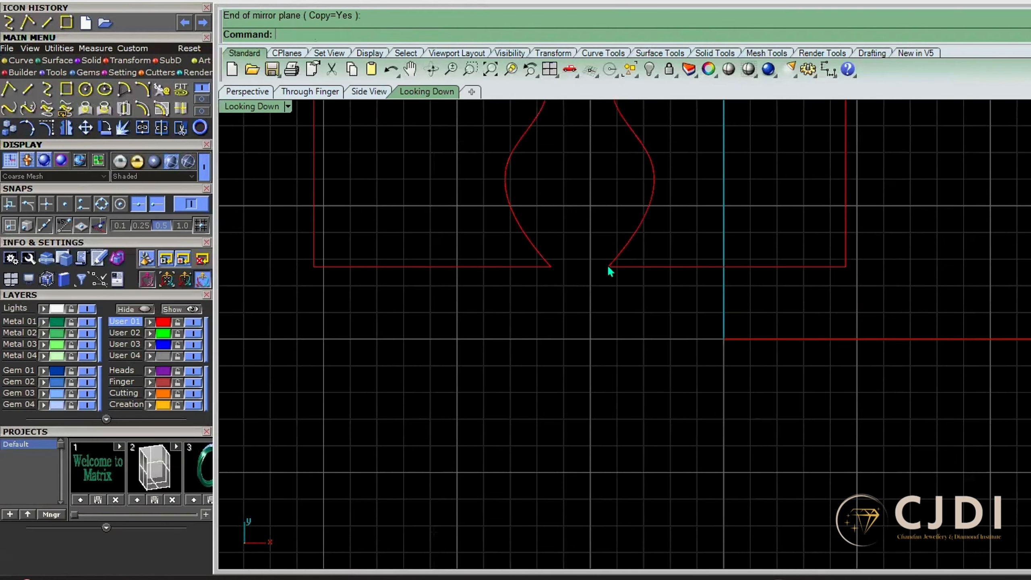
scroll(588, 316, down, 3)
scroll(592, 204, up, 2)
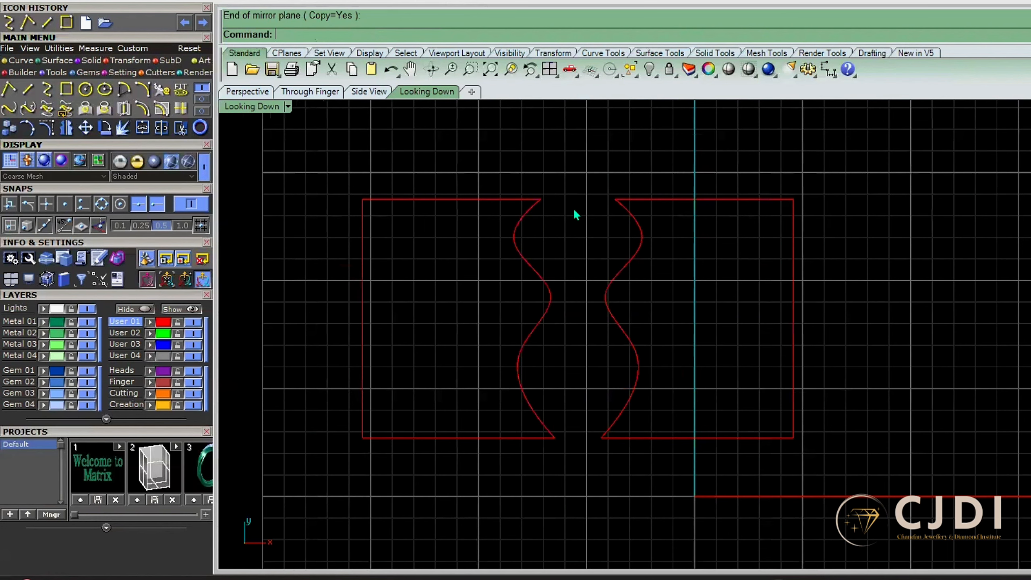
click(575, 275)
key(Delete)
scroll(553, 303, down, 2)
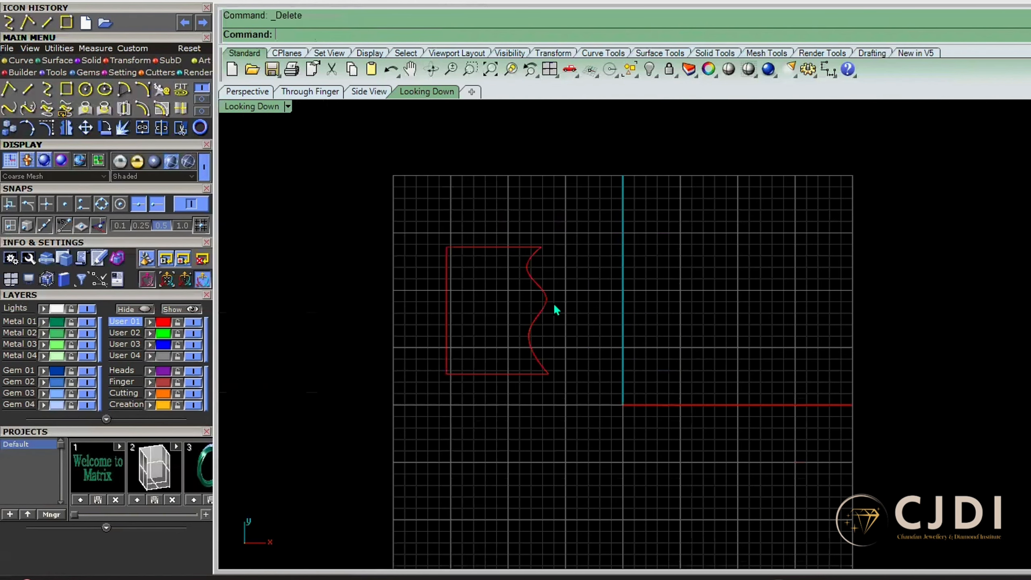
scroll(615, 380, up, 4)
scroll(698, 227, down, 3)
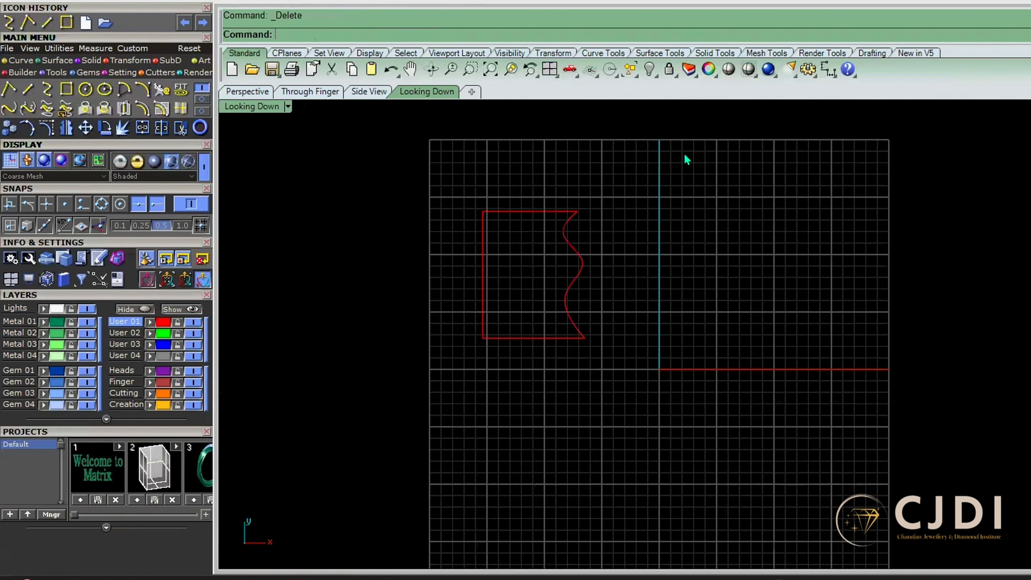
scroll(686, 157, up, 3)
scroll(621, 325, down, 3)
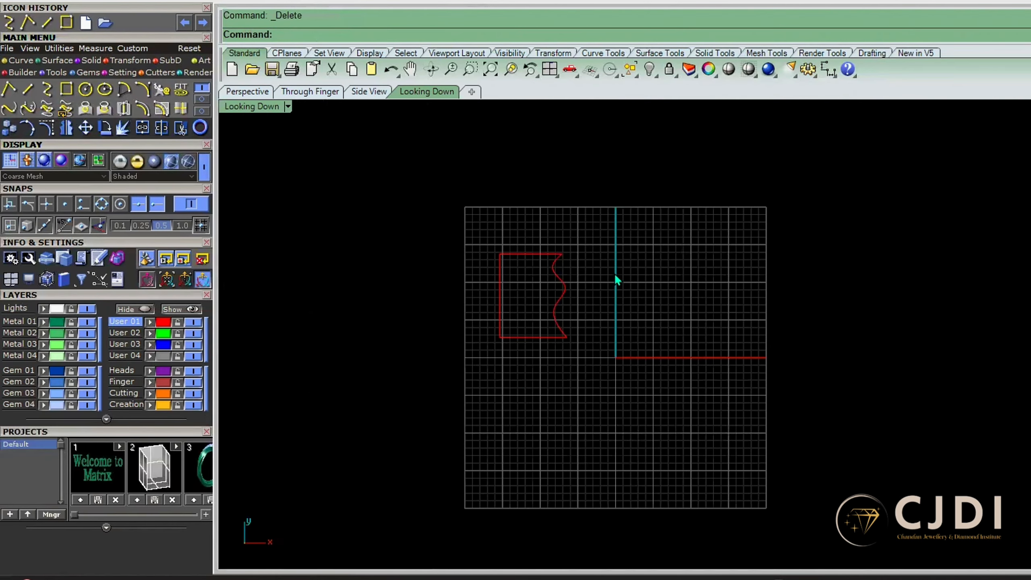
scroll(641, 349, up, 3)
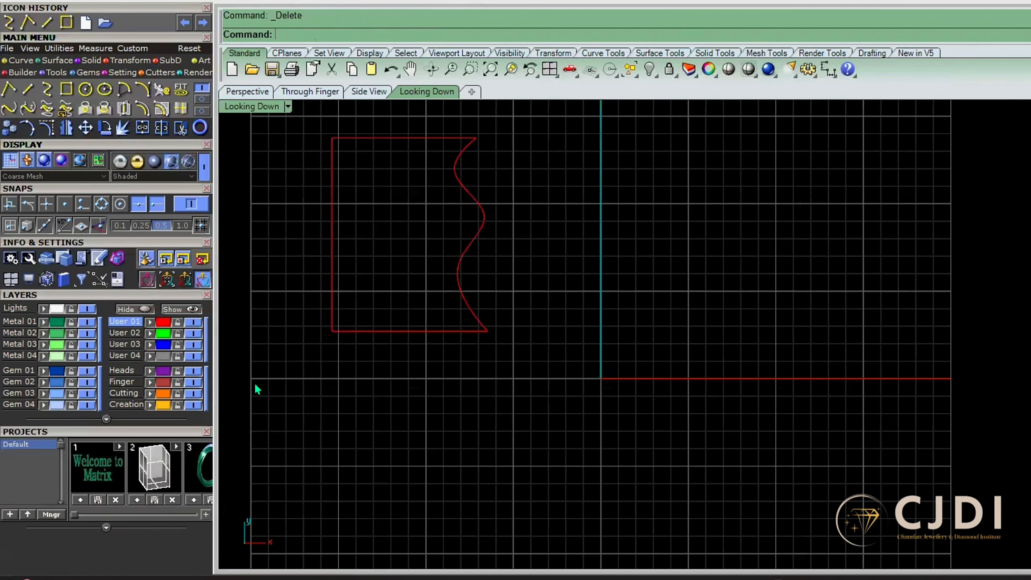
scroll(462, 302, down, 4)
scroll(467, 230, up, 4)
click(456, 235)
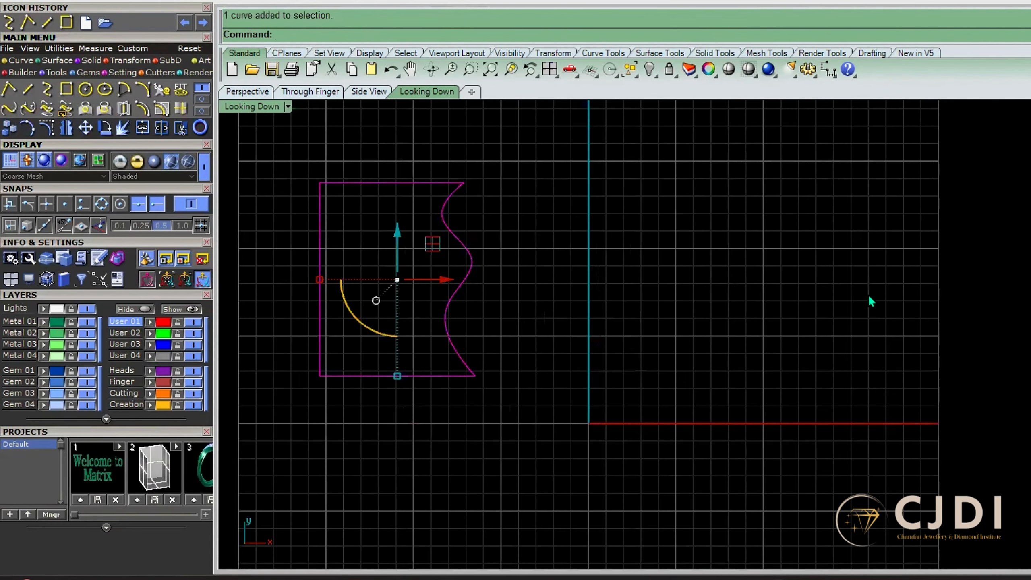
scroll(779, 301, down, 4)
click(690, 271)
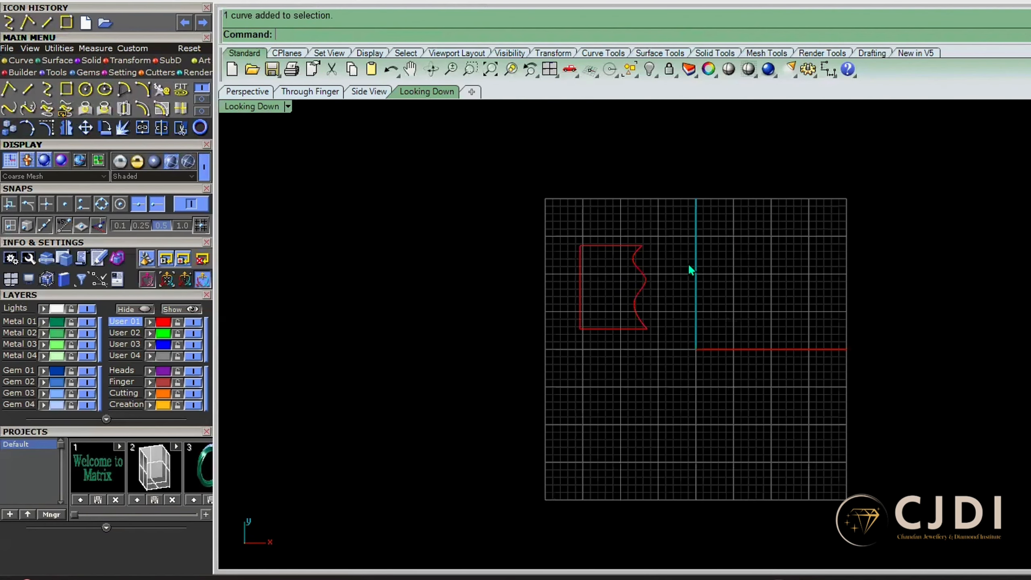
Mirror a copy of the wavy-sided curve across the vertical axis through the world center and clear the selection
scroll(686, 268, up, 4)
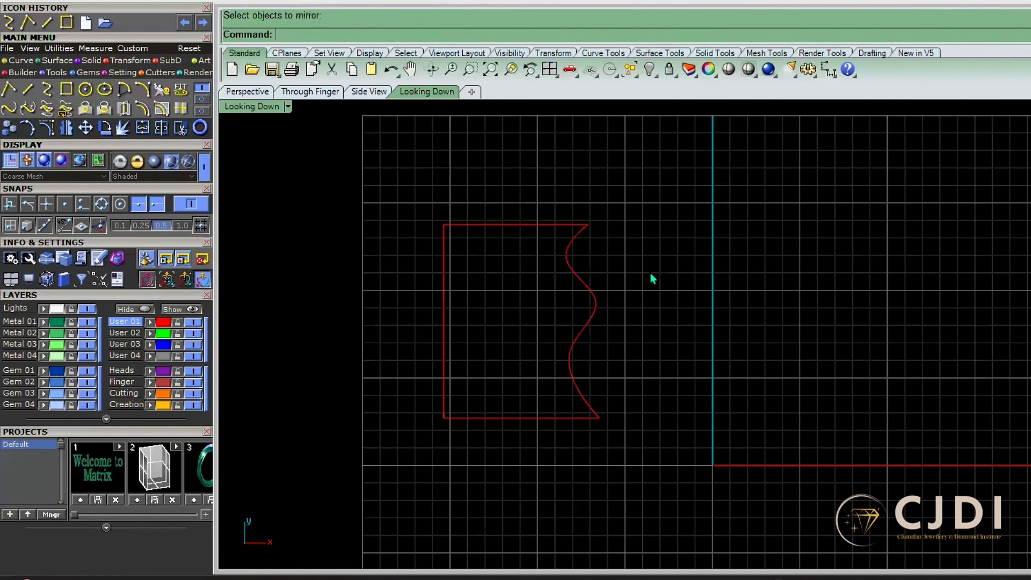
click(594, 302)
key(Return)
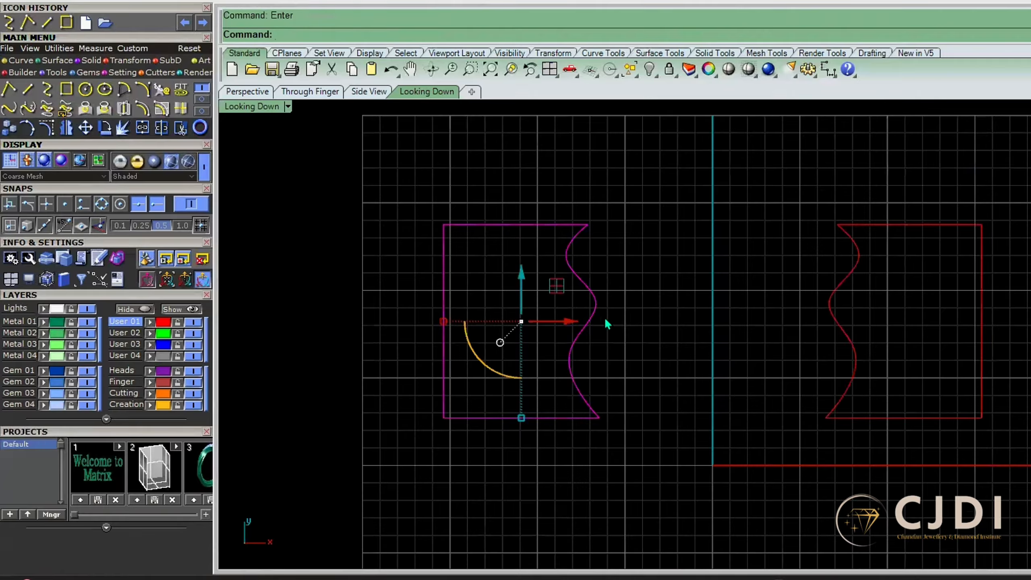
click(651, 297)
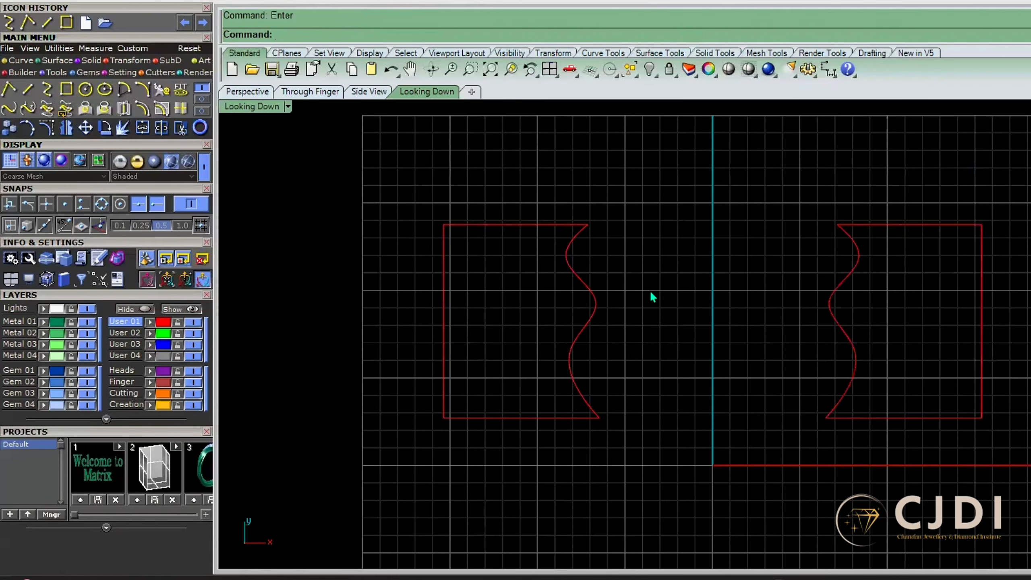
Select both wavy-sided curves with a crossing window and mirror copies of them across the horizontal axis through the world center
scroll(657, 301, down, 4)
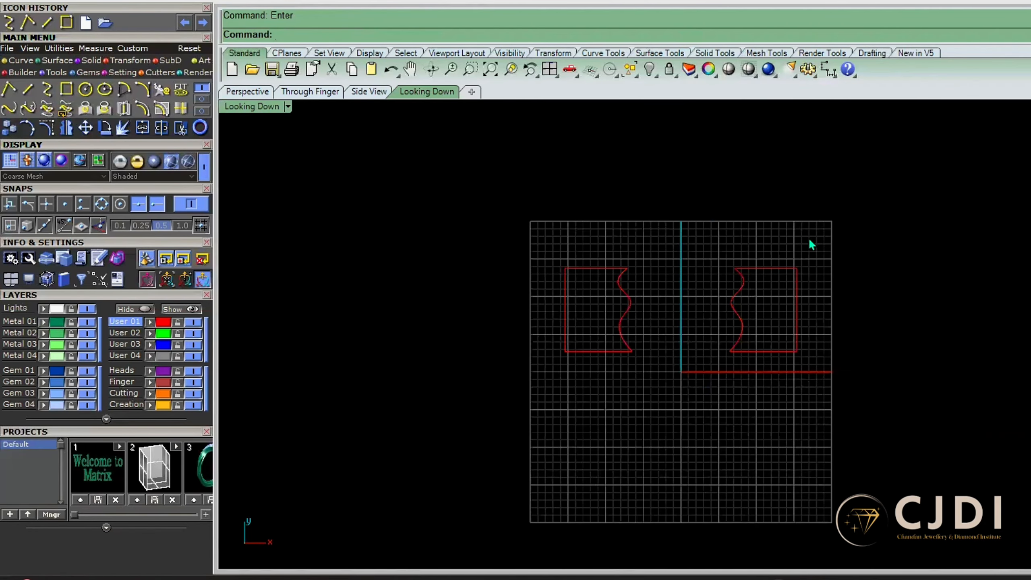
drag(583, 294, 580, 294)
key(Escape)
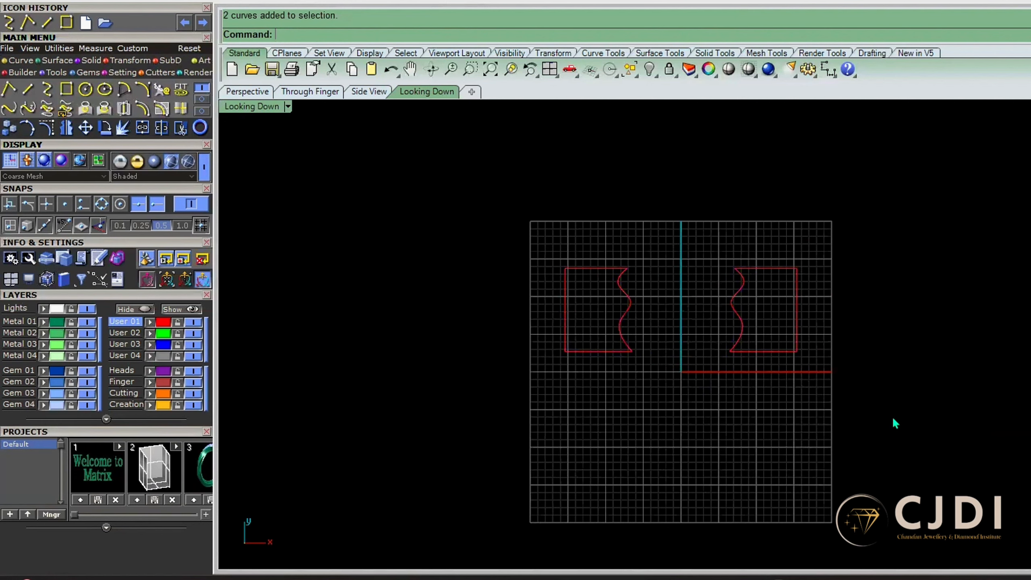
right_click(893, 419)
right_click(892, 419)
drag(860, 277, 590, 301)
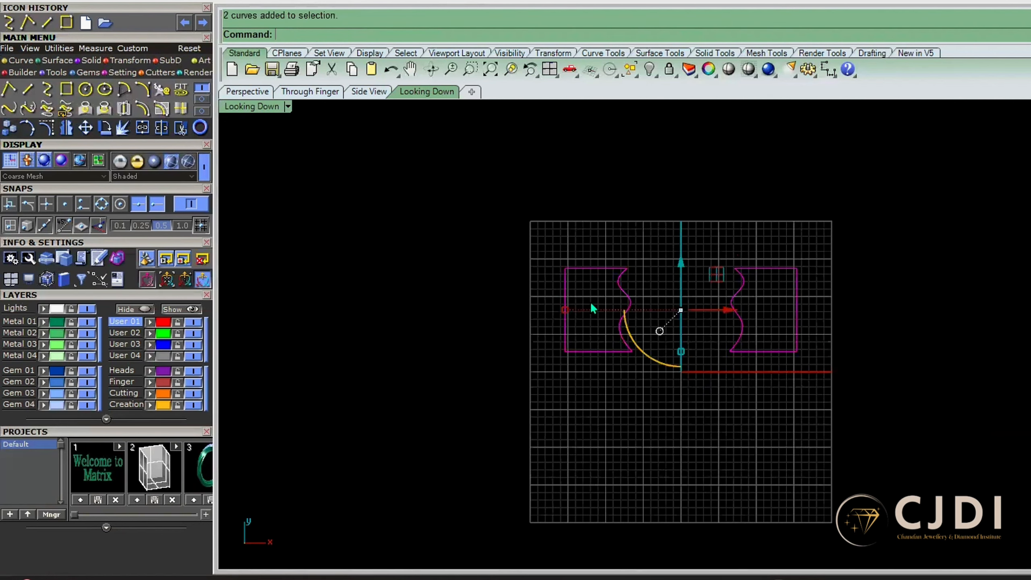
key(F8)
scroll(799, 413, up, 6)
key(Escape)
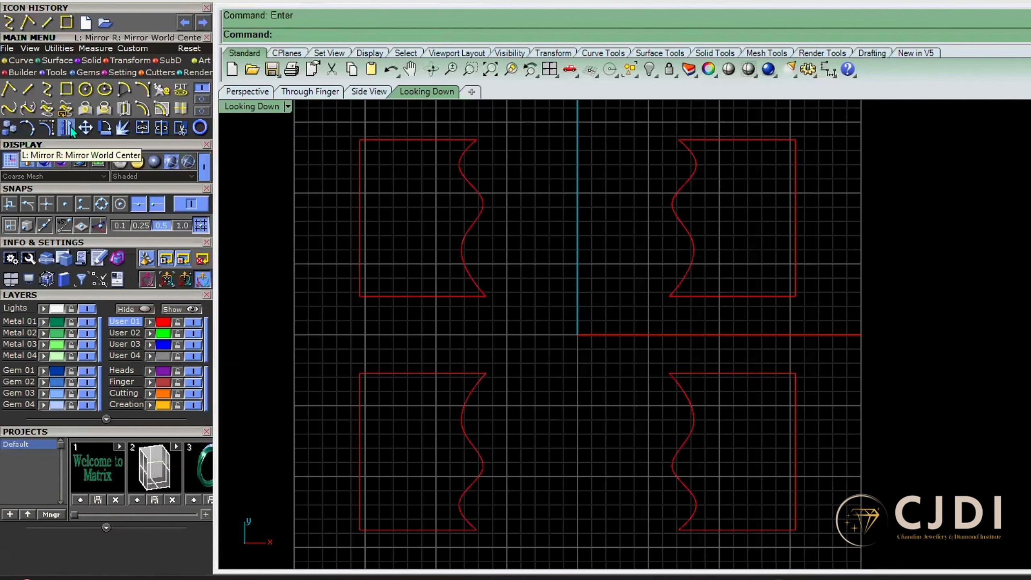
Delete the three mirrored copies, keeping only the original wavy-sided curve in the upper-left quadrant
scroll(486, 300, up, 3)
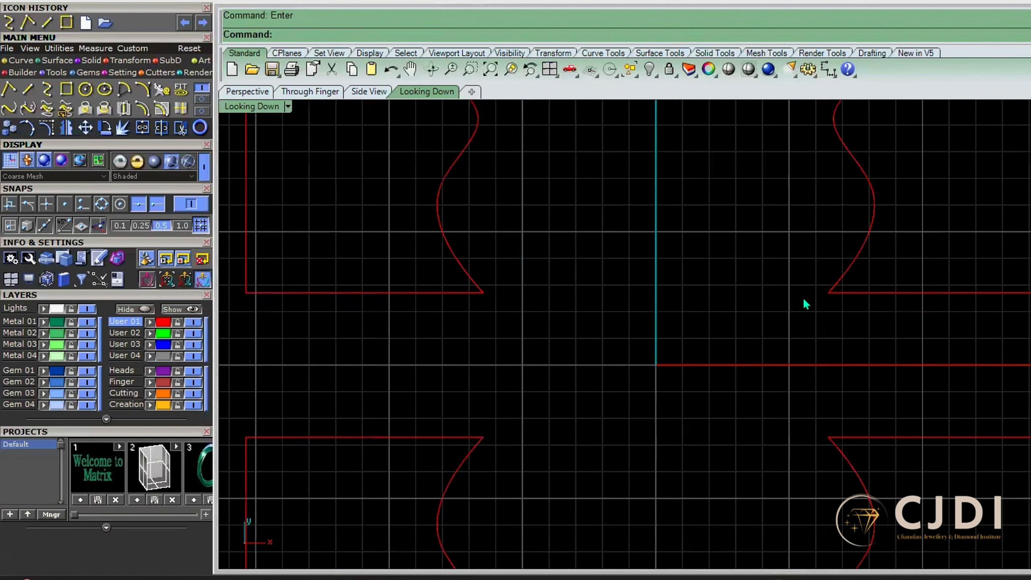
scroll(523, 276, down, 5)
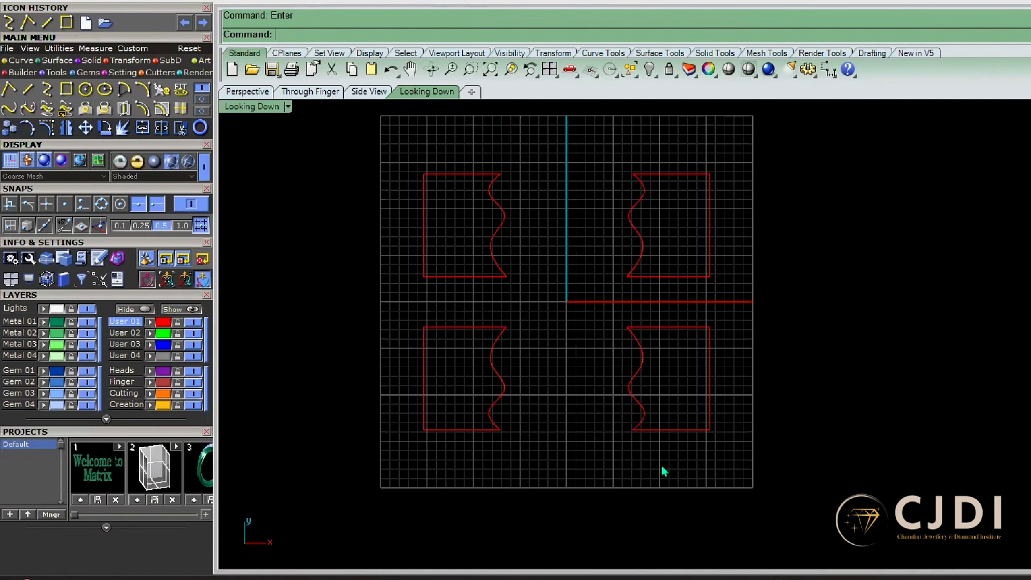
drag(636, 275, 629, 276)
key(Delete)
drag(575, 350, 481, 384)
key(Delete)
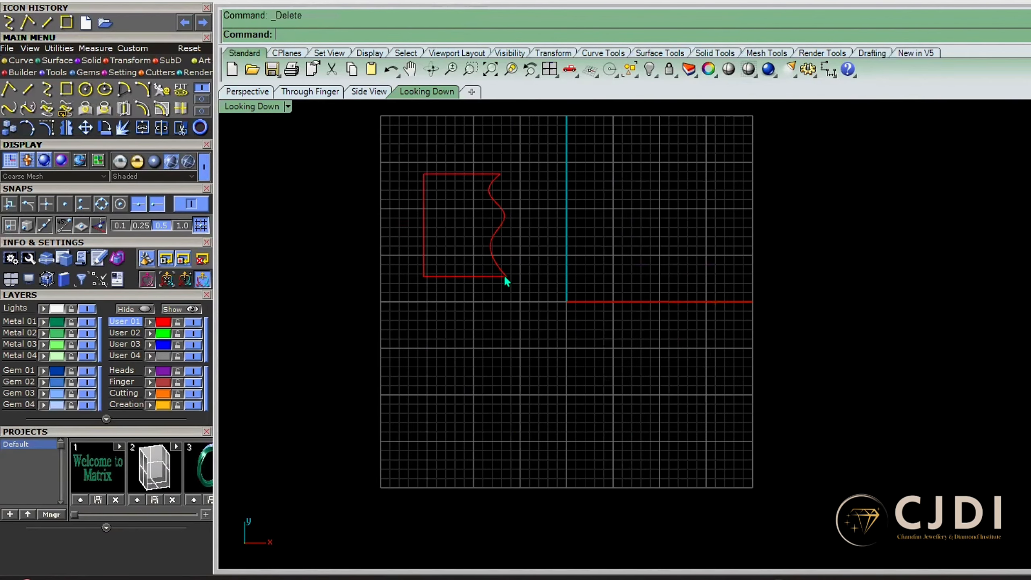
Move the wavy-sided curve with a free base point so its straight side lies along the vertical axis, slightly across the horizontal axis
scroll(507, 228, up, 2)
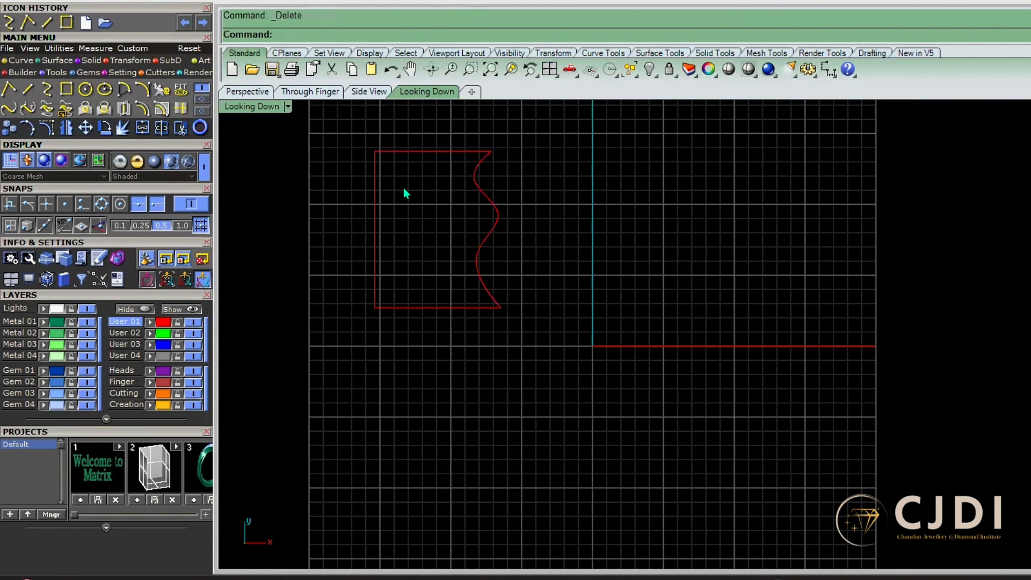
click(85, 128)
scroll(534, 269, up, 3)
drag(445, 296, 446, 297)
scroll(552, 349, down, 4)
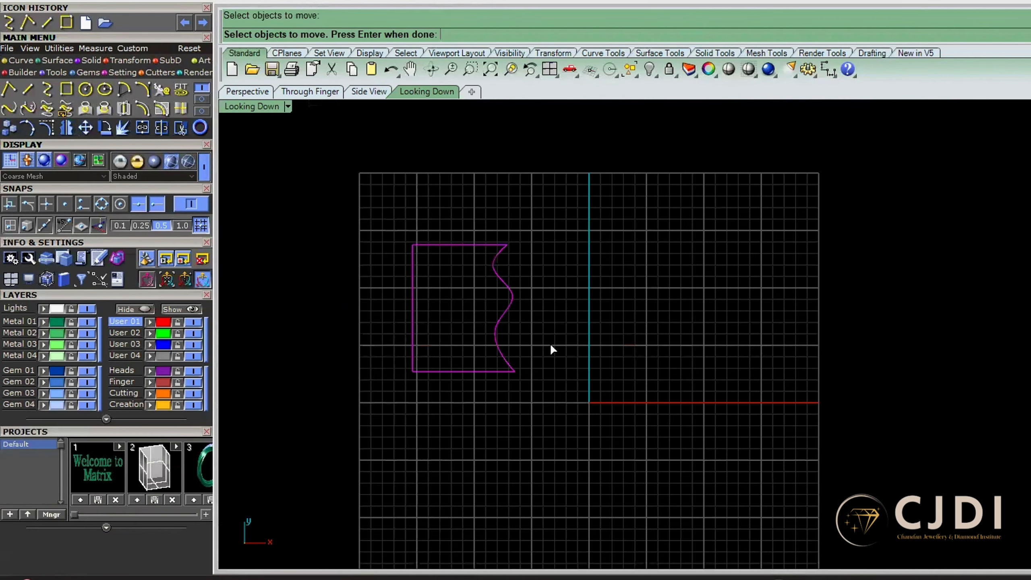
key(Return)
click(543, 271)
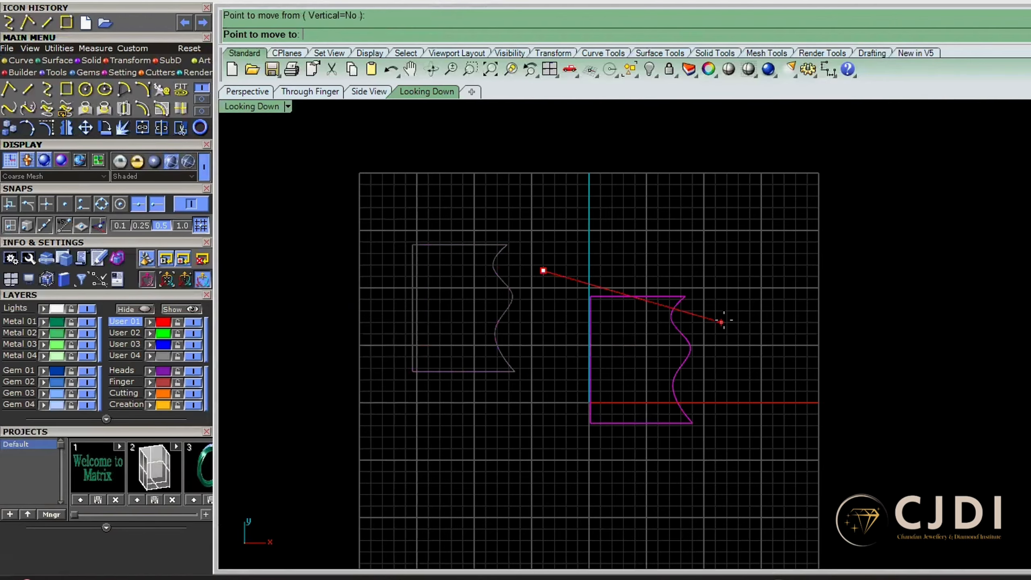
click(721, 322)
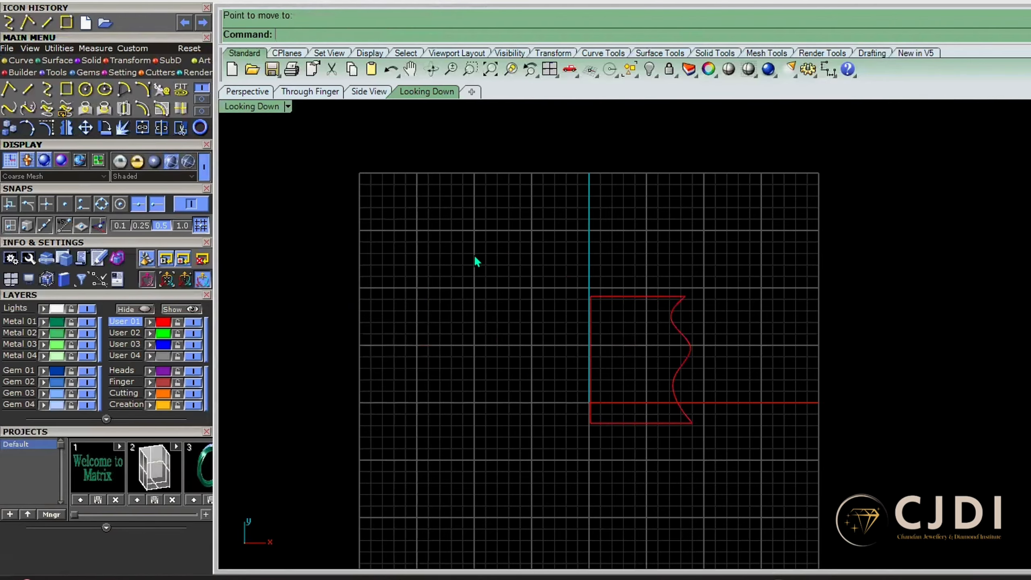
Shift the wavy-sided curve freehand back into the upper-left quadrant and clear the selection
drag(614, 330, 587, 352)
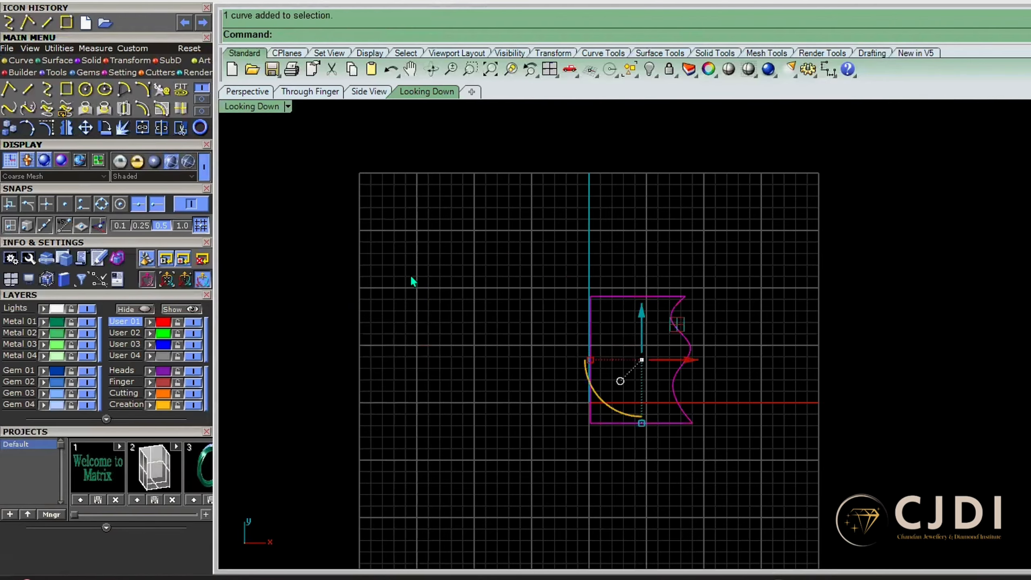
drag(410, 277, 658, 283)
drag(704, 312, 530, 231)
click(590, 232)
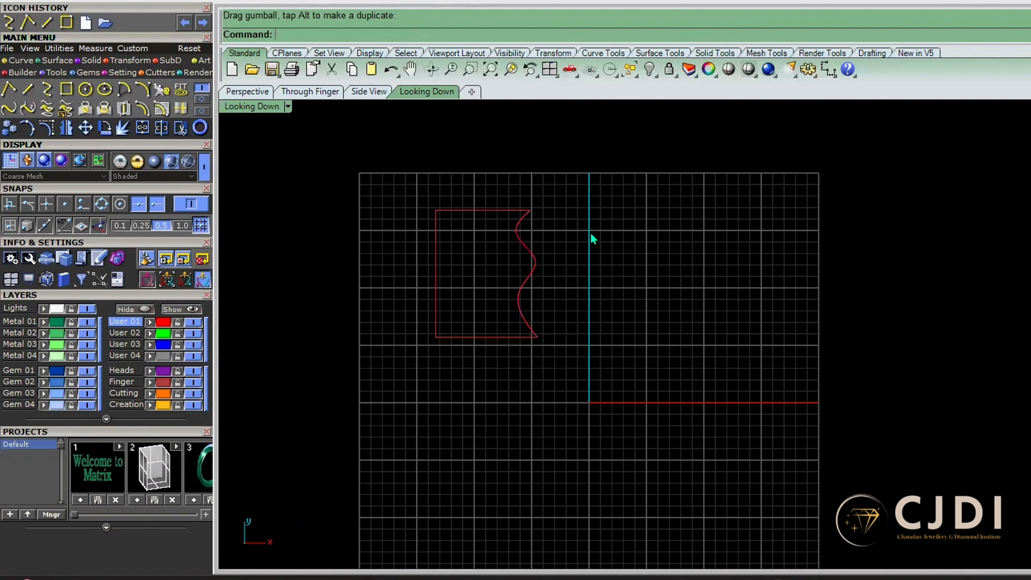
Move the curve by the upper corner of its wavy side to a point beyond the grid's right edge, and undo the move
click(86, 127)
click(526, 214)
key(Return)
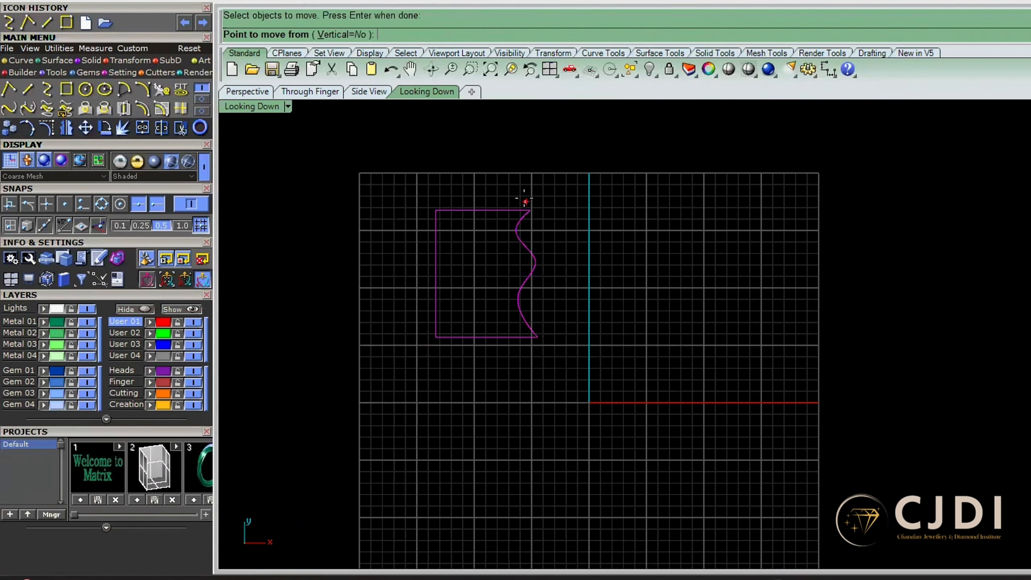
click(529, 210)
click(851, 205)
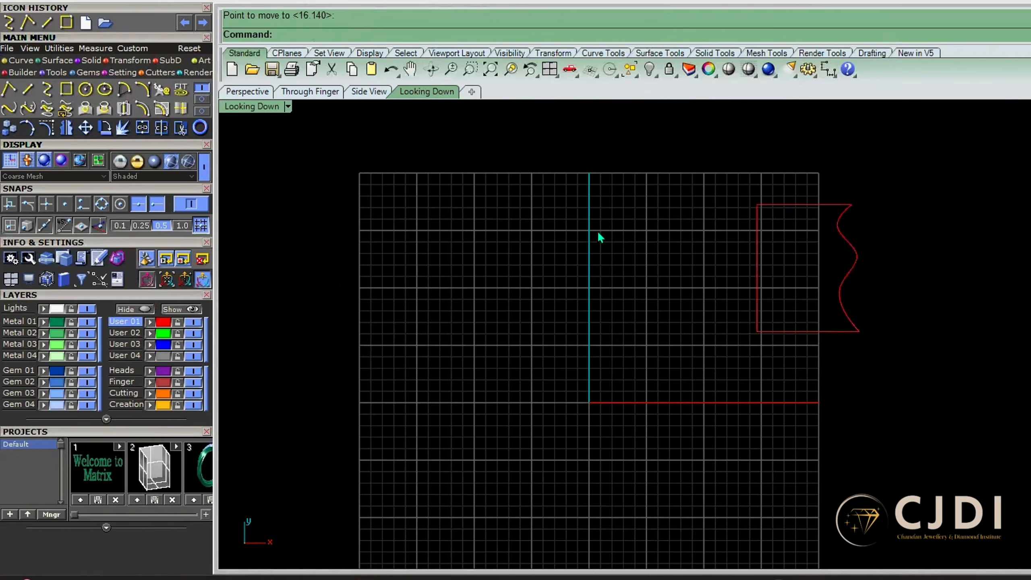
key(ctrl+z)
key(Escape)
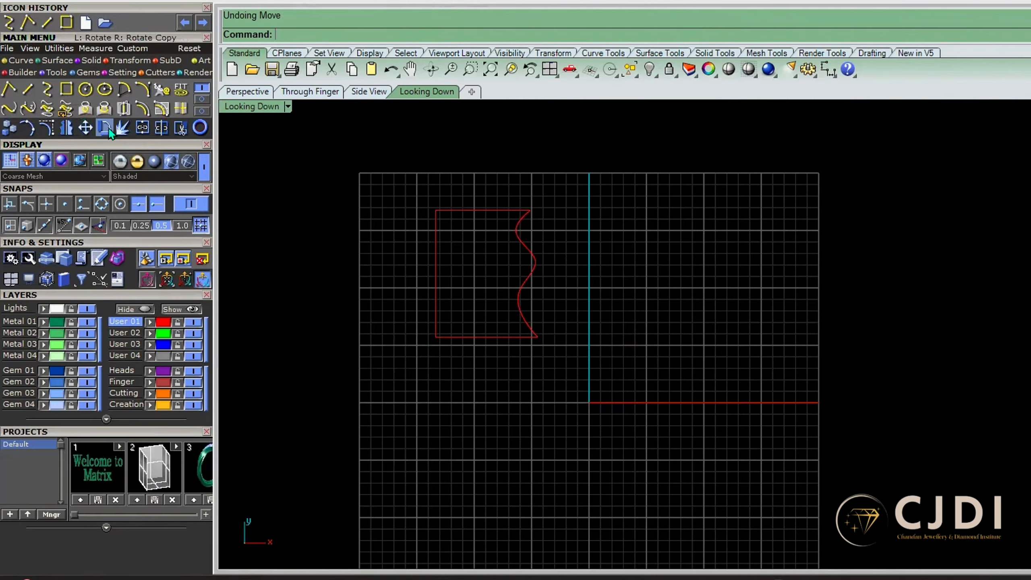
Rotate the curve clockwise about the lower corner of its straight side, using that side's upper corner as the first reference point
click(105, 129)
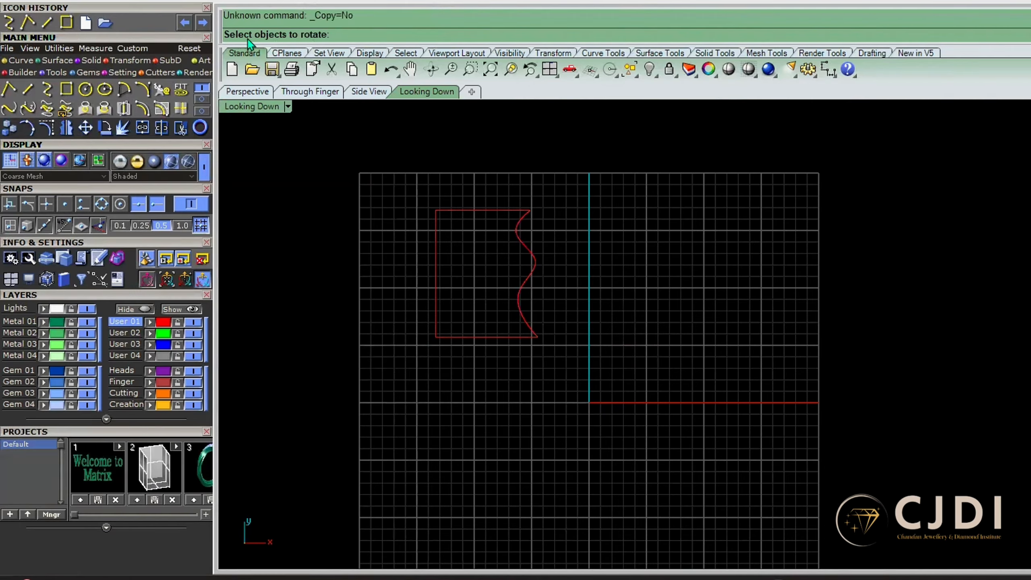
click(488, 211)
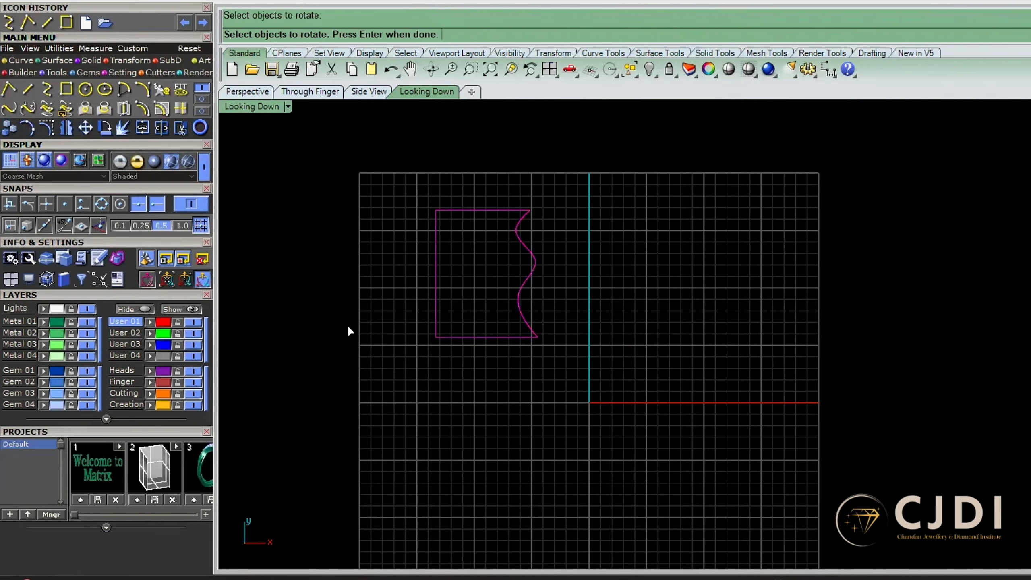
key(Return)
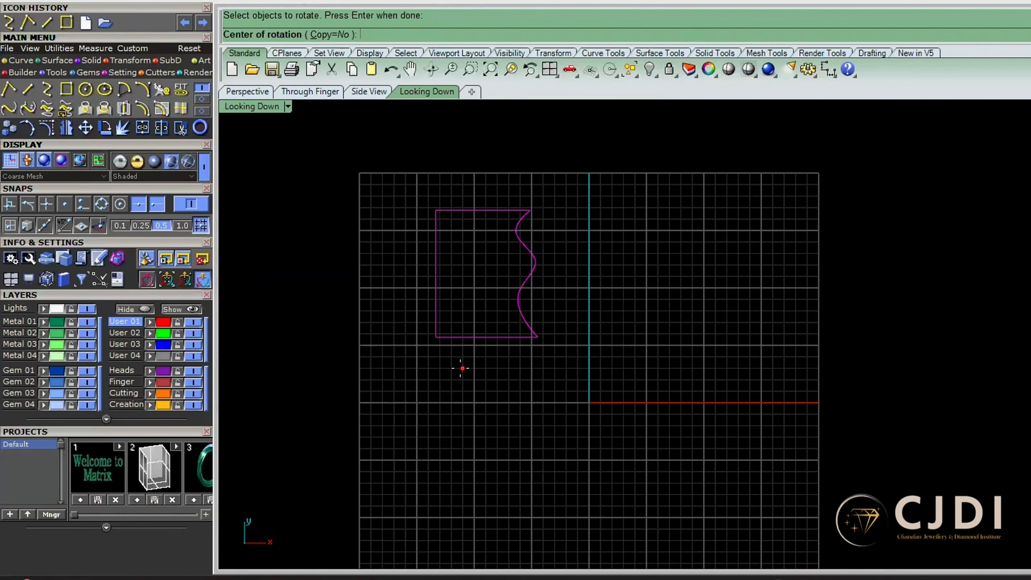
scroll(462, 368, up, 5)
click(436, 297)
scroll(589, 475, down, 9)
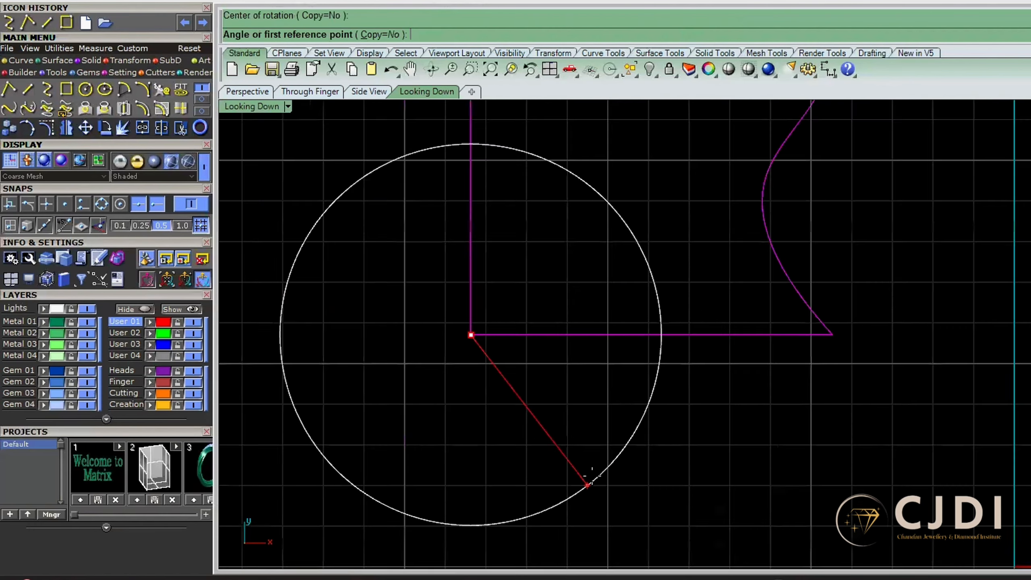
scroll(550, 355, up, 4)
right_drag(546, 311, 527, 278)
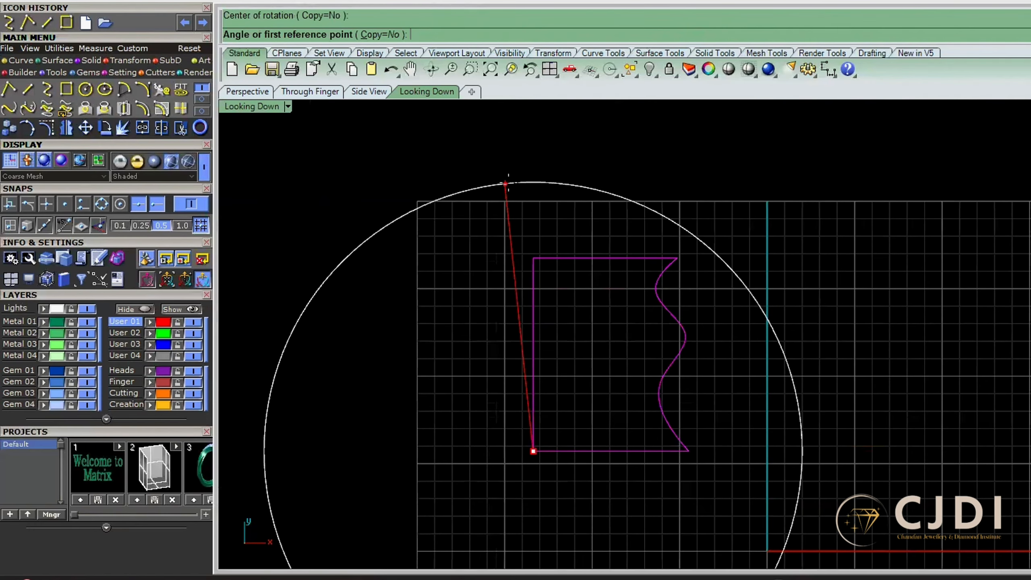
scroll(523, 243, down, 6)
click(521, 222)
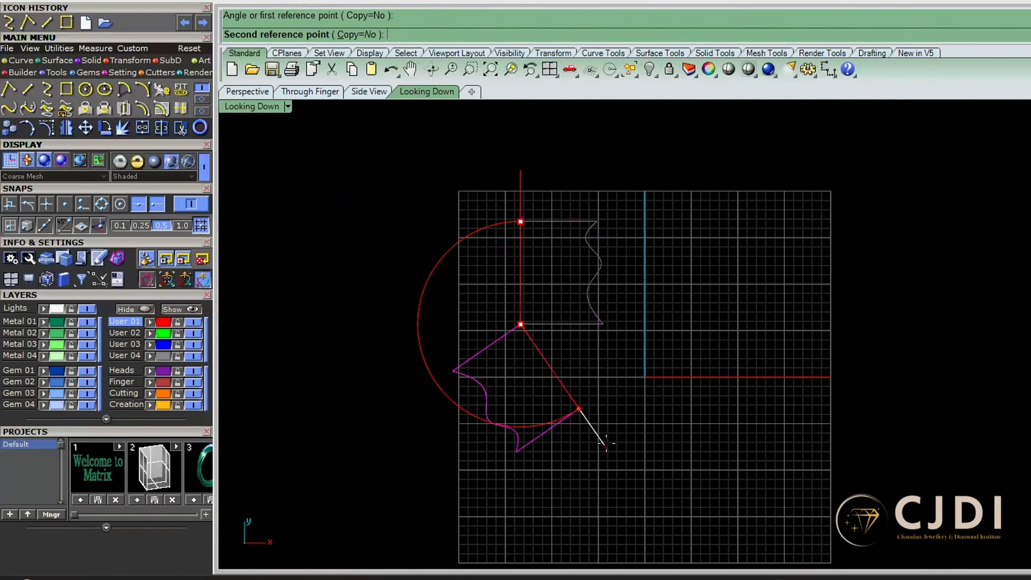
scroll(521, 325, up, 7)
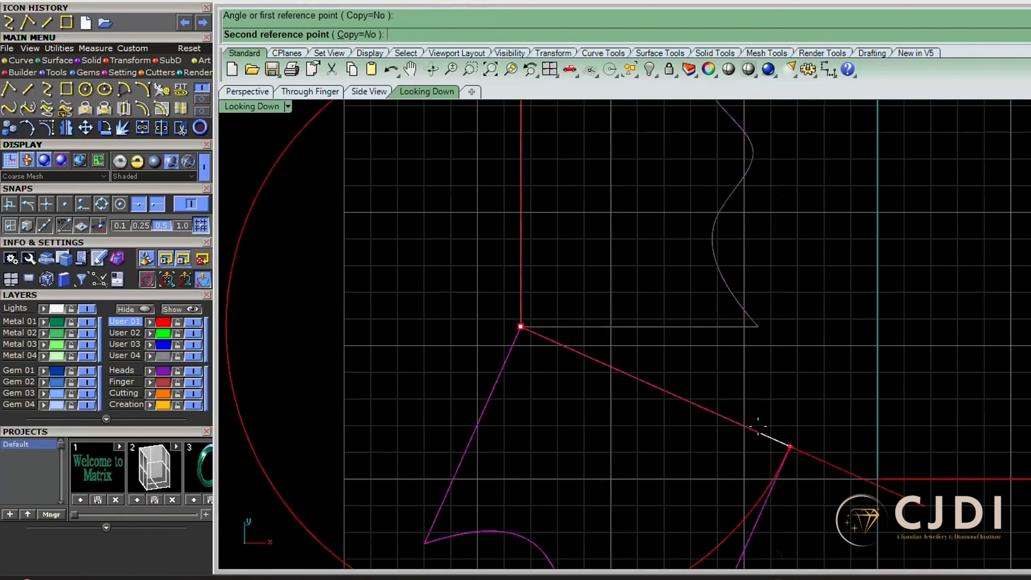
scroll(772, 426, down, 6)
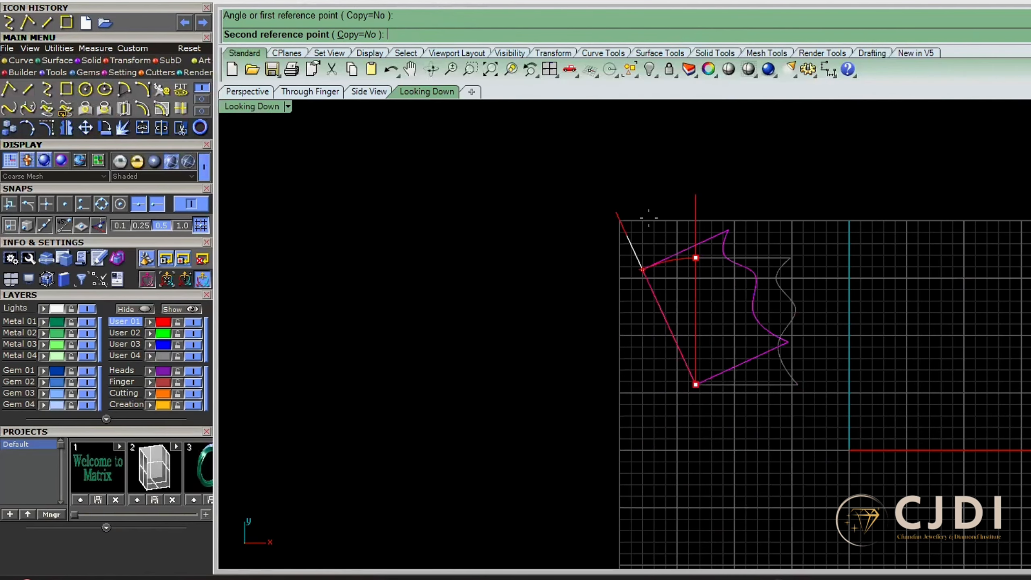
click(852, 163)
Check the rotated curve by selecting it, undo the rotation, and clear the selection
scroll(710, 357, up, 4)
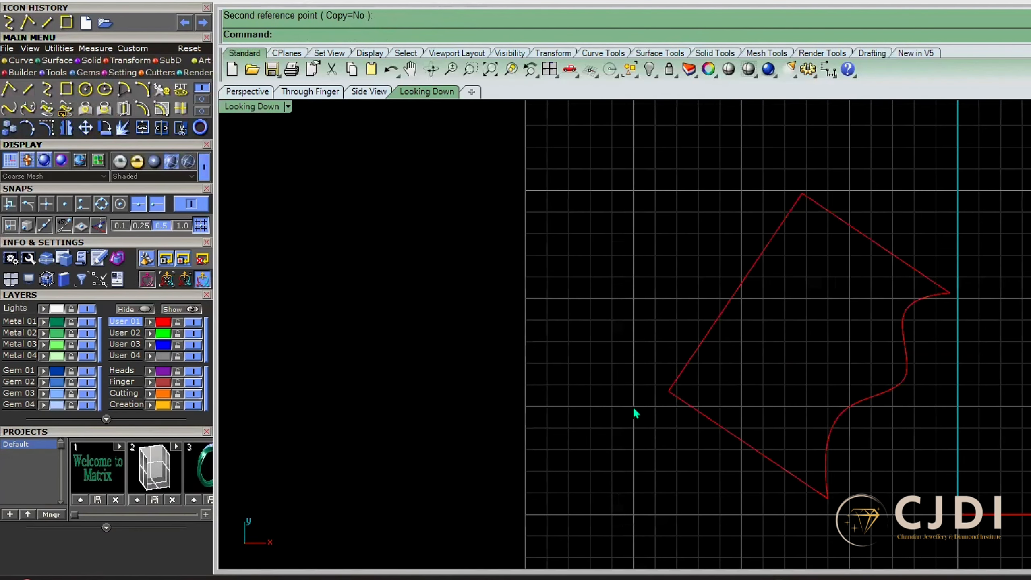
scroll(659, 329, down, 7)
scroll(694, 293, up, 8)
click(694, 295)
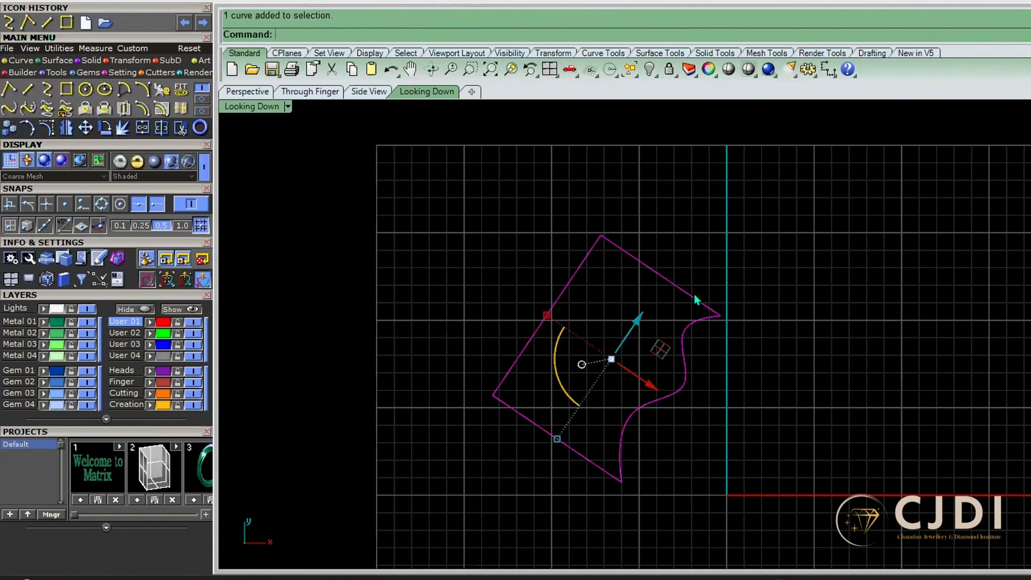
click(721, 275)
key(ctrl+z)
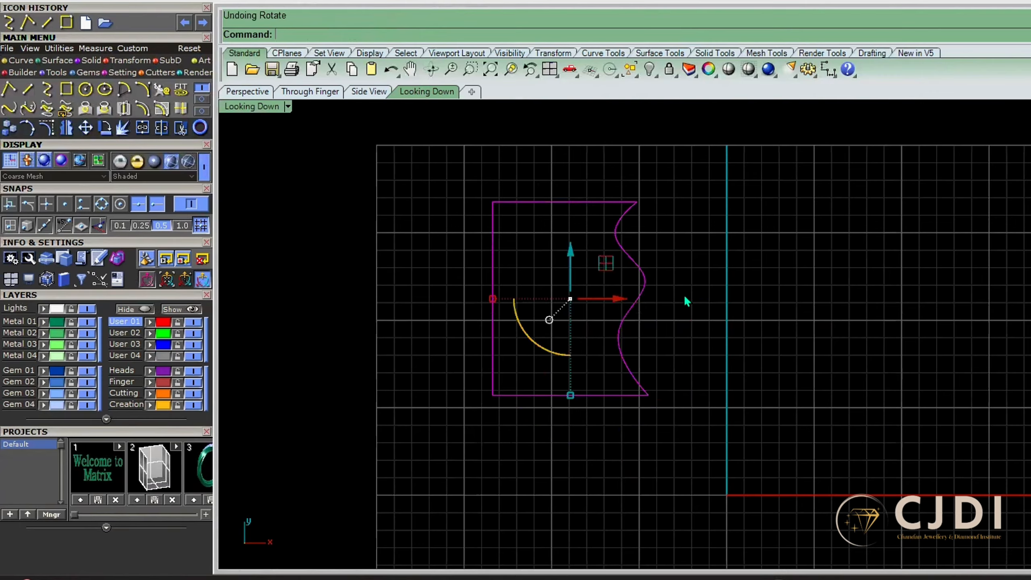
click(706, 214)
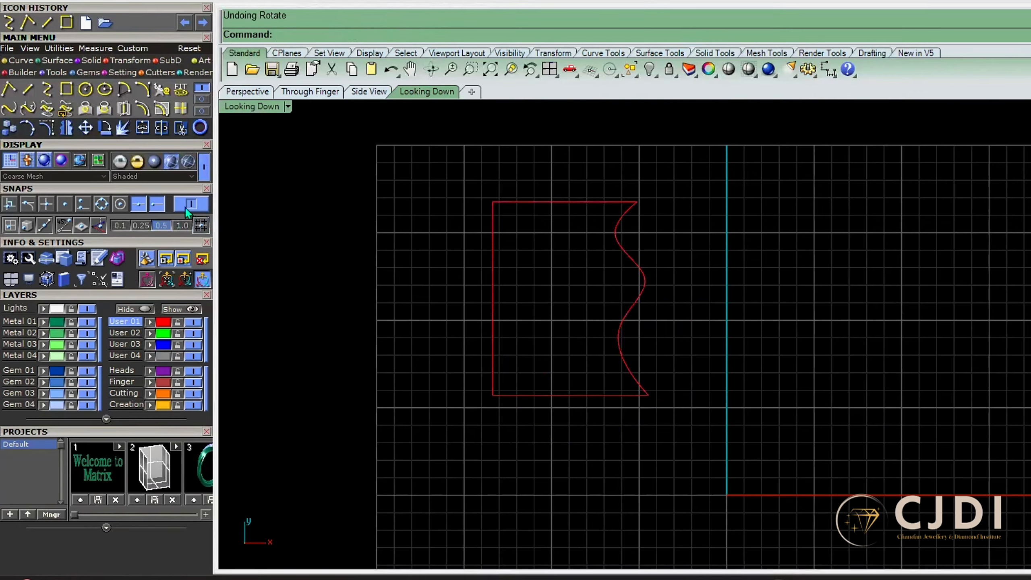
Rotate the wavy-sided curve clockwise about the midpoint of its straight side, and undo the rotation
click(96, 122)
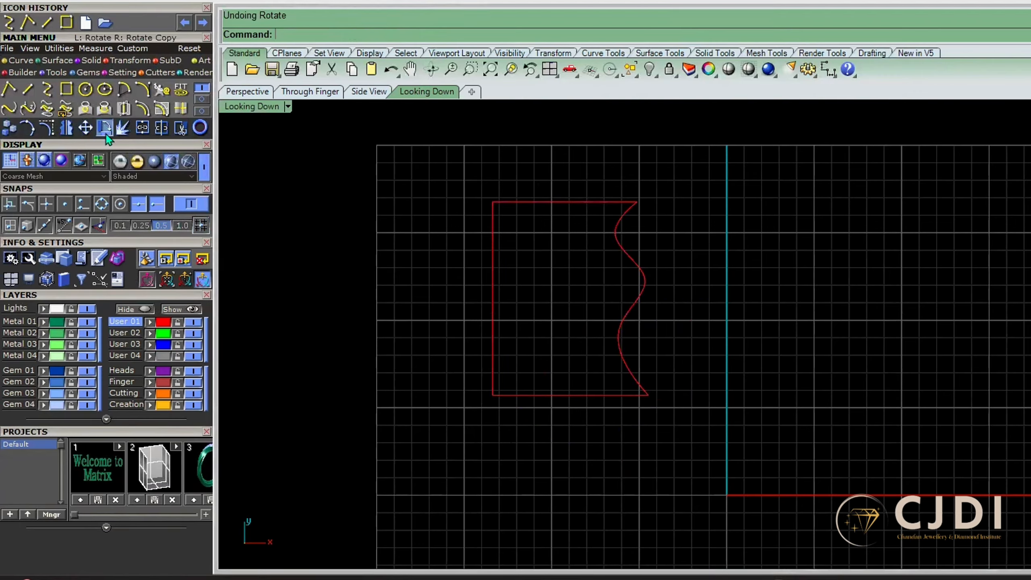
click(494, 300)
key(Return)
click(493, 299)
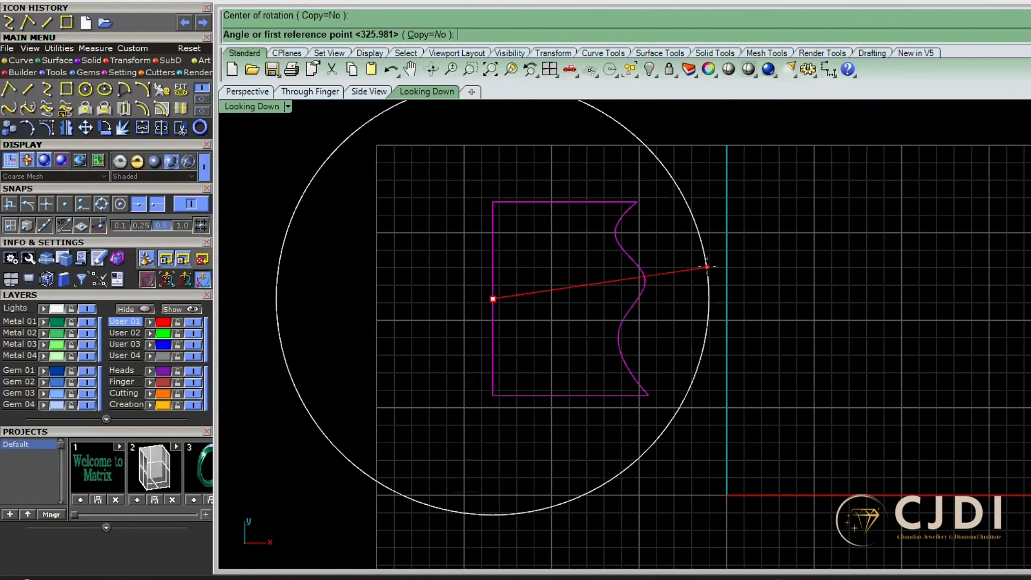
click(707, 267)
click(690, 374)
scroll(507, 317, up, 4)
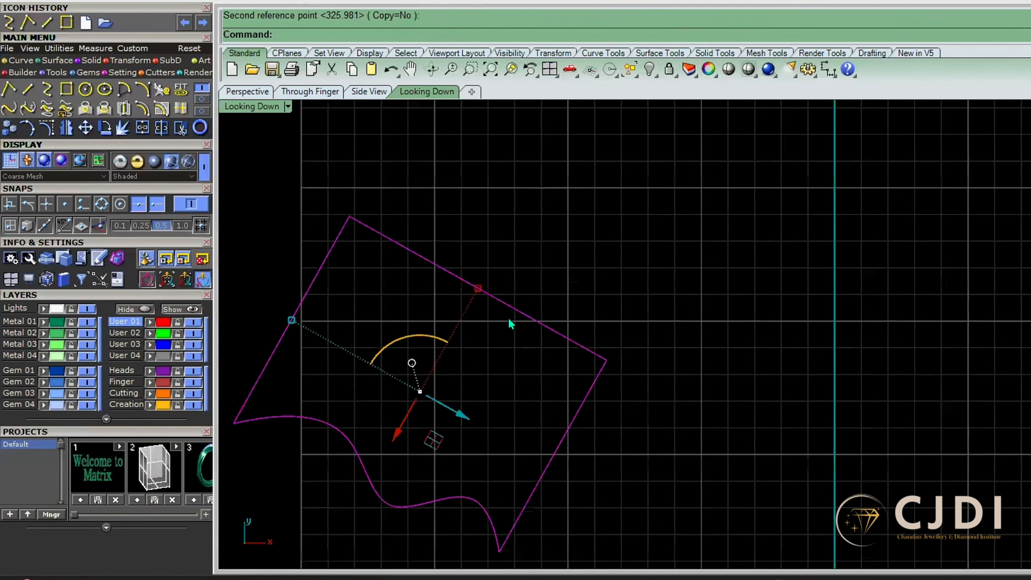
scroll(504, 270, down, 4)
key(ctrl+z)
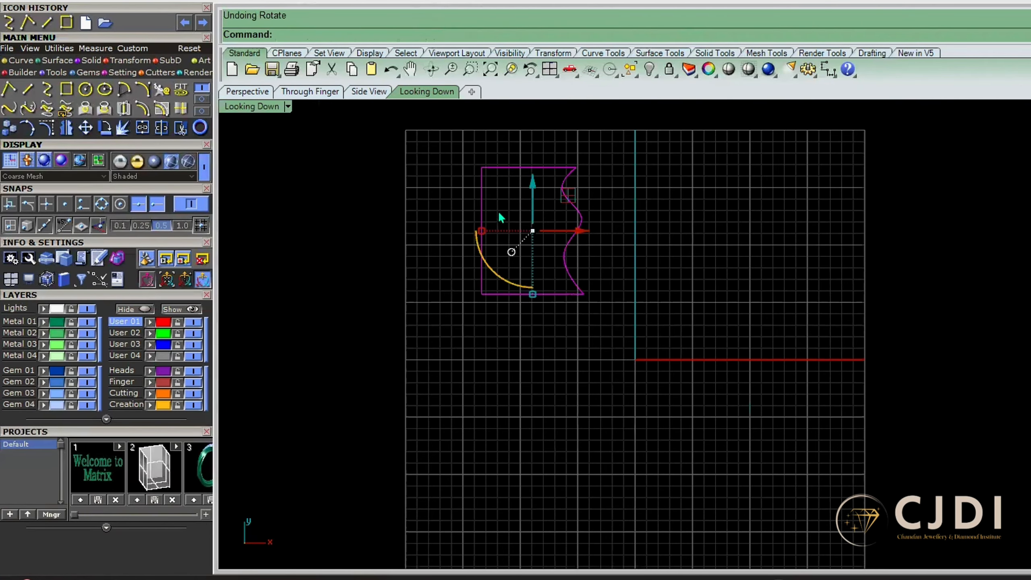
Rotate the curve about its straight side's midpoint from a horizontal reference back to its starting orientation, and clear the selection
key(Return)
click(481, 230)
click(679, 230)
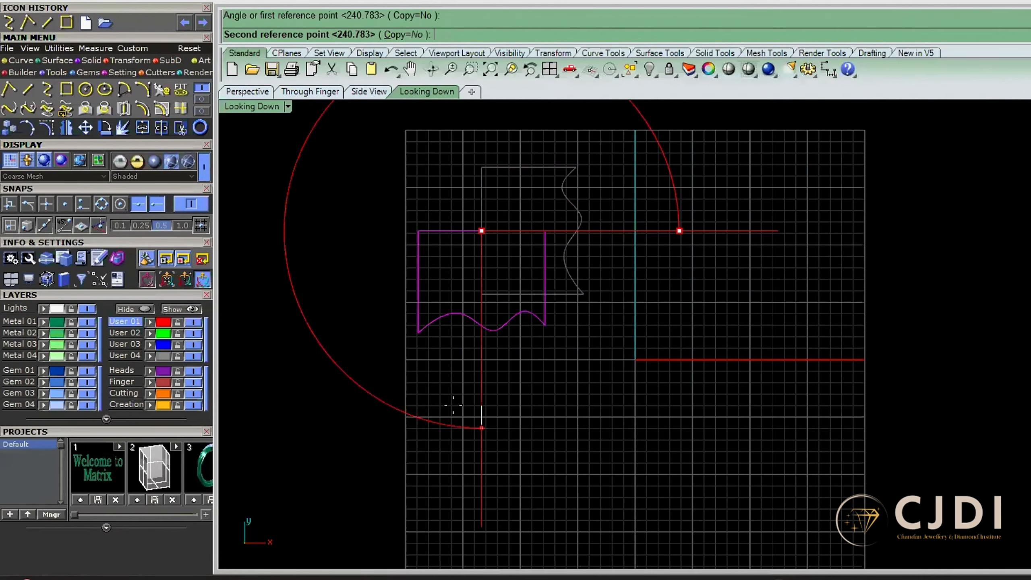
click(674, 207)
scroll(456, 198, up, 2)
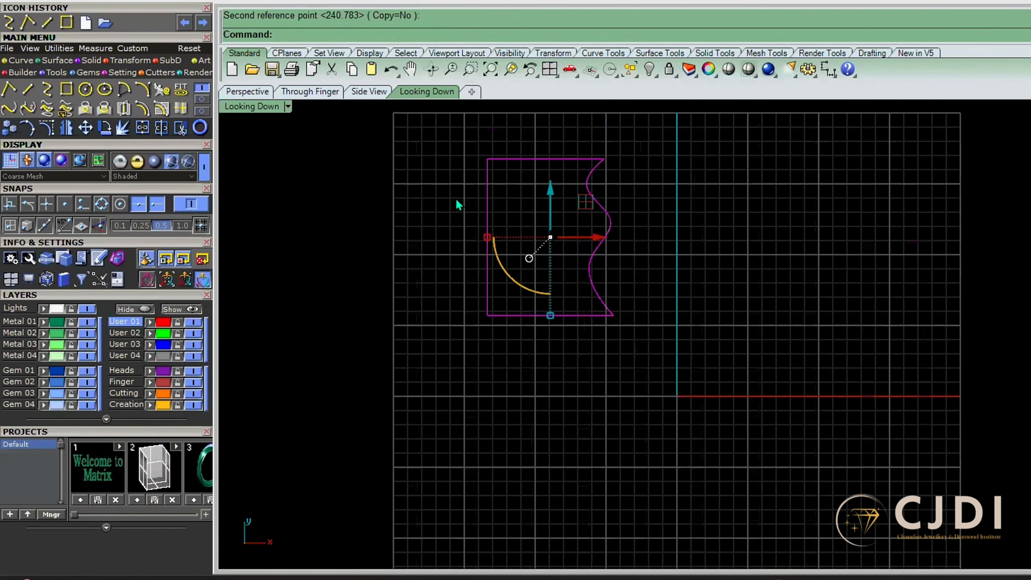
key(Escape)
Rotate a copy of the curve about a quarter turn counterclockwise around a point inside it, with Copy set to Yes
click(105, 110)
click(106, 130)
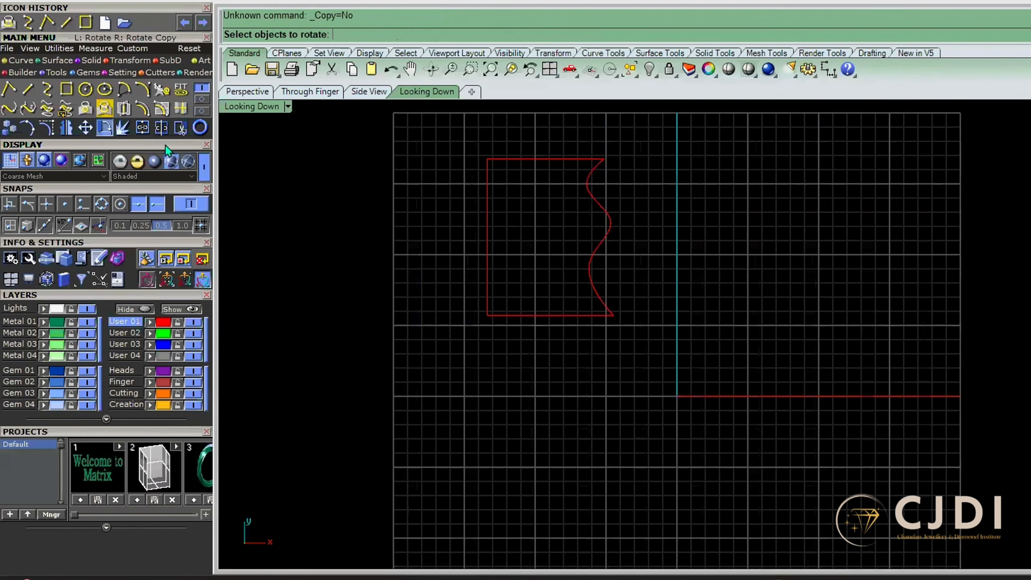
scroll(568, 234, up, 2)
click(614, 196)
key(Return)
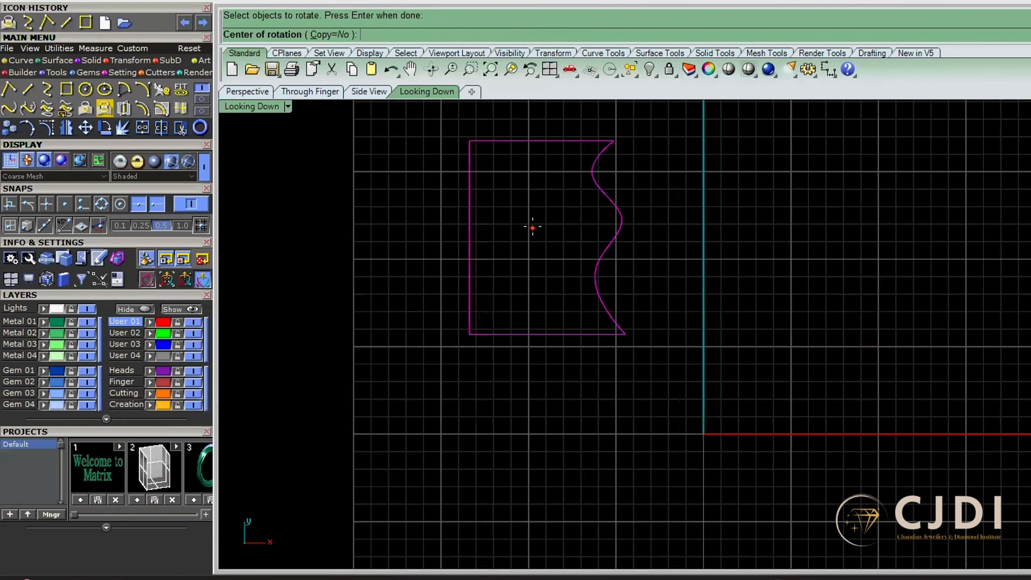
click(533, 227)
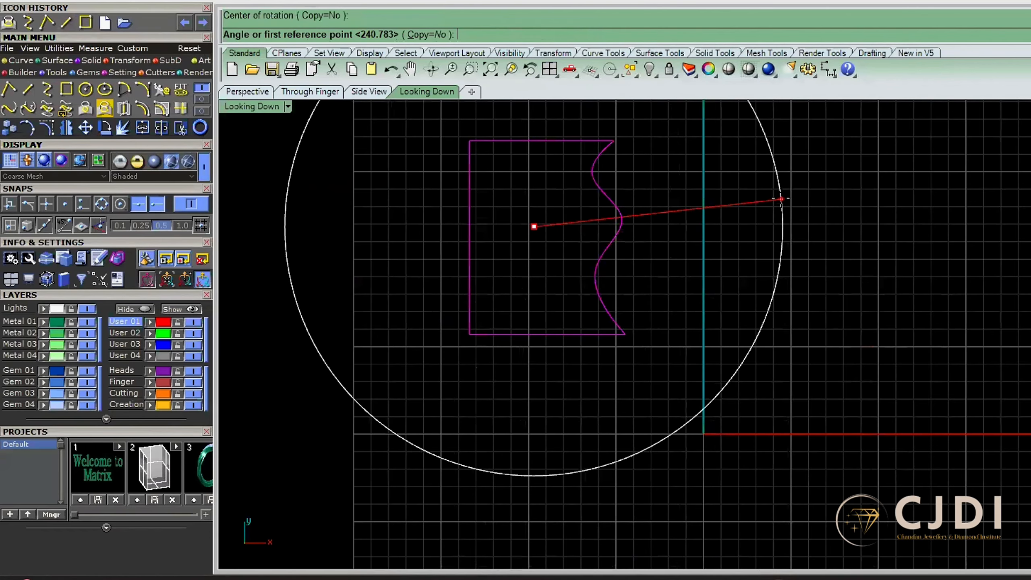
click(782, 199)
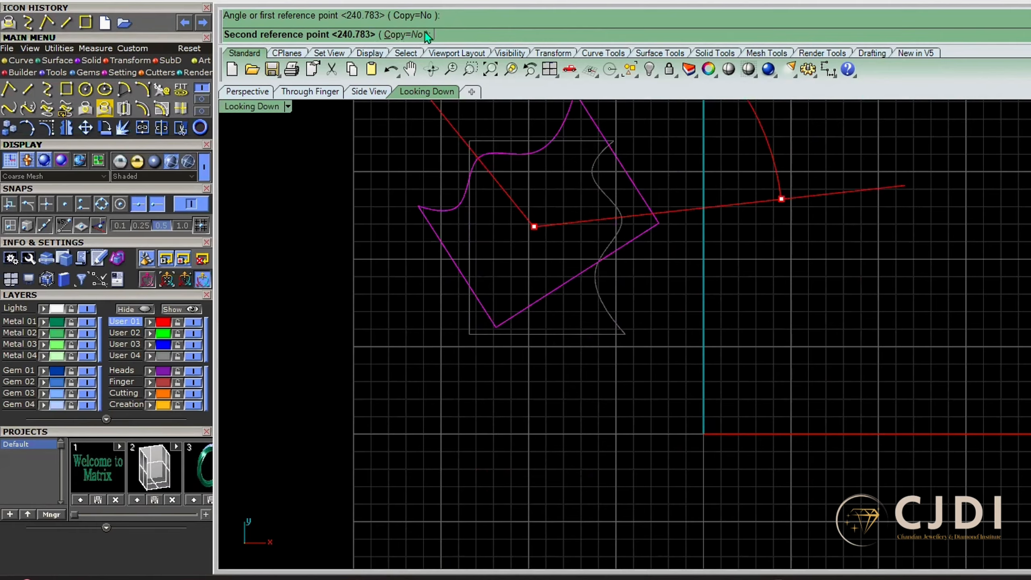
click(412, 39)
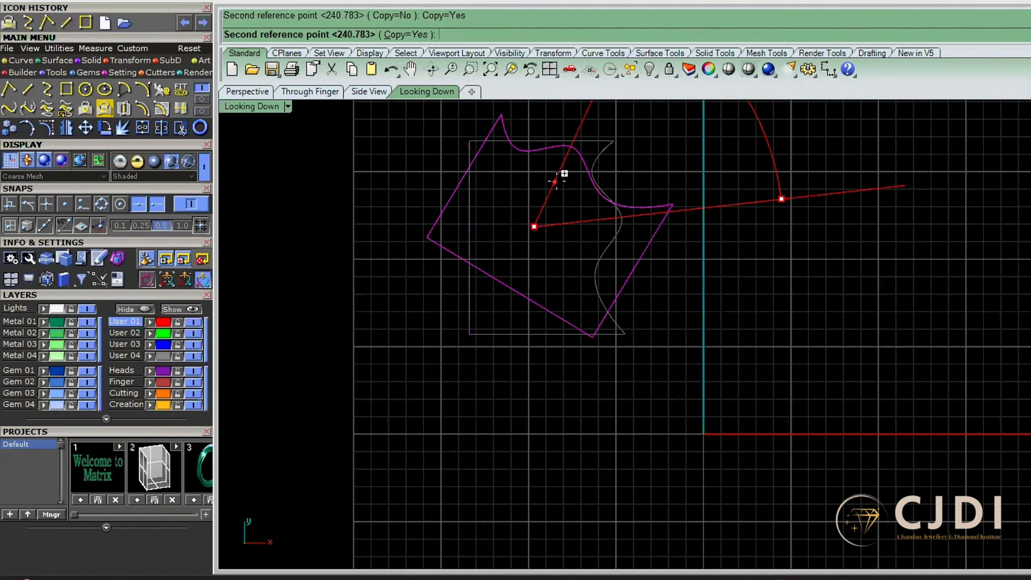
click(527, 181)
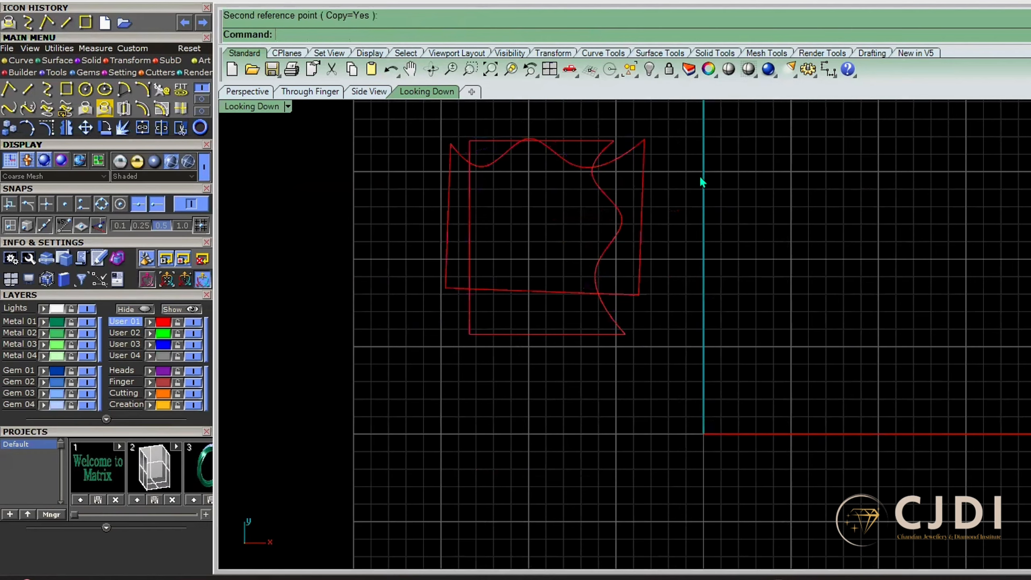
Delete the rotated copy, keeping the original wavy-sided curve
click(632, 156)
key(Delete)
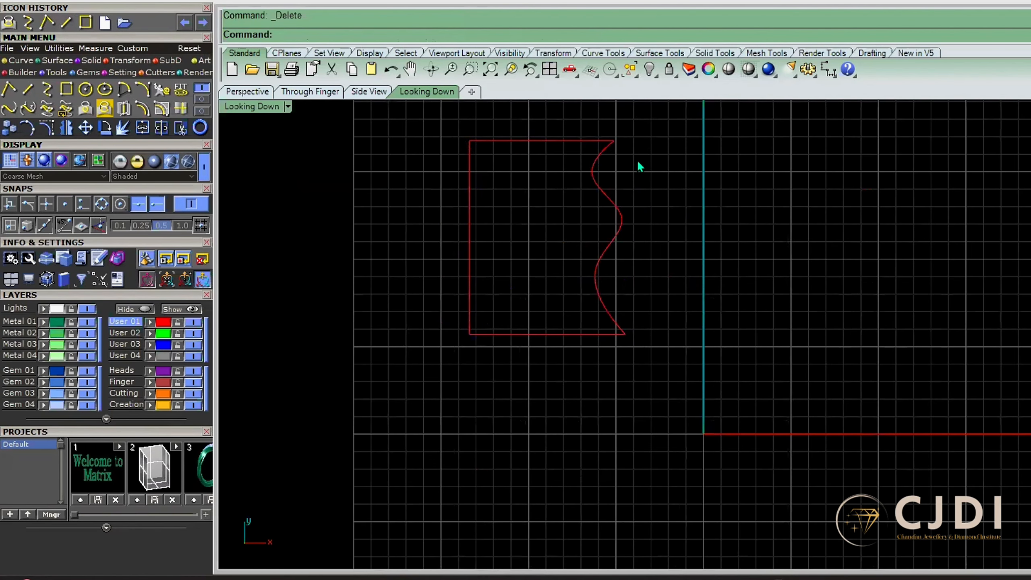
scroll(637, 159, up, 1)
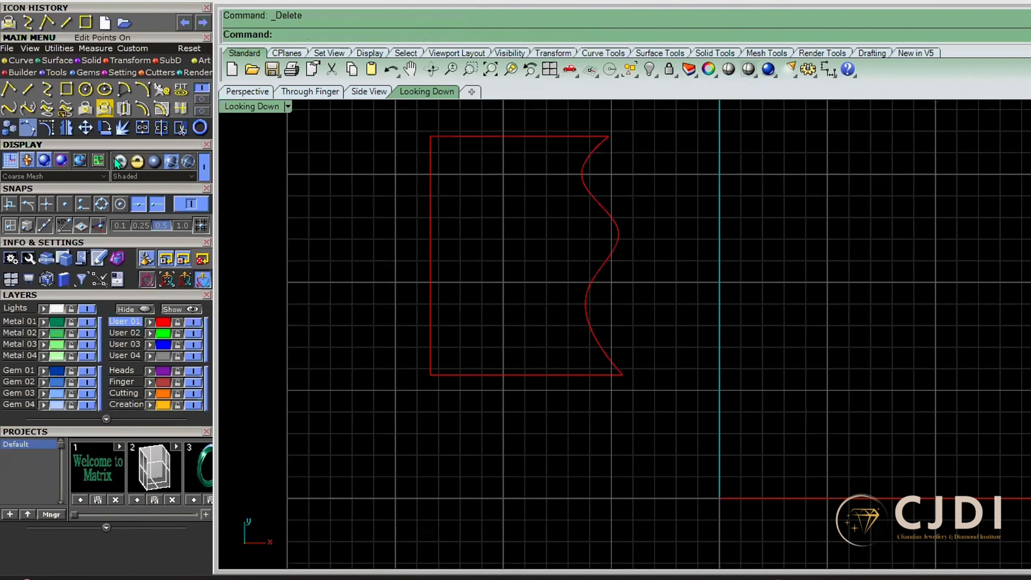
scroll(571, 410, down, 3)
scroll(667, 254, up, 3)
drag(530, 300, 265, 200)
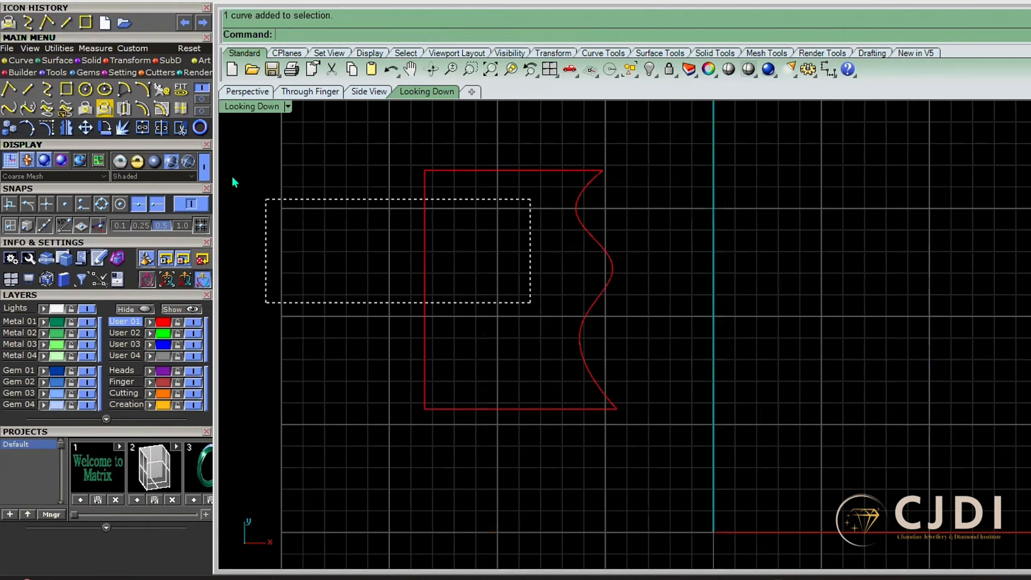
click(746, 267)
click(119, 130)
Draw a closed freeform interpolated curve through nine points in the lower-left quadrant of the grid
scroll(521, 230, down, 3)
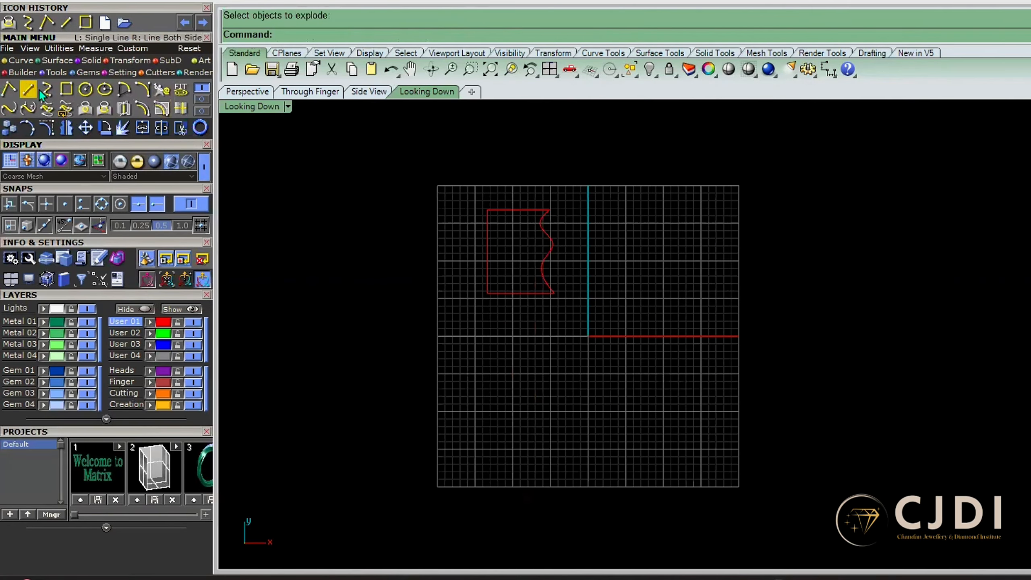
click(45, 90)
scroll(503, 369, up, 4)
click(514, 382)
click(437, 392)
click(443, 330)
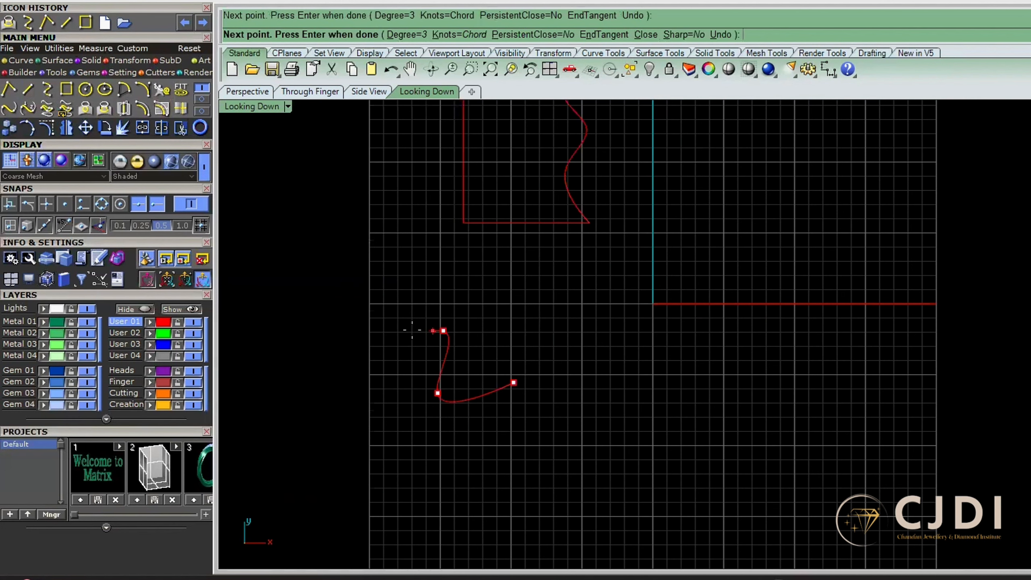
click(391, 342)
click(394, 438)
click(453, 497)
click(564, 483)
click(544, 454)
click(439, 462)
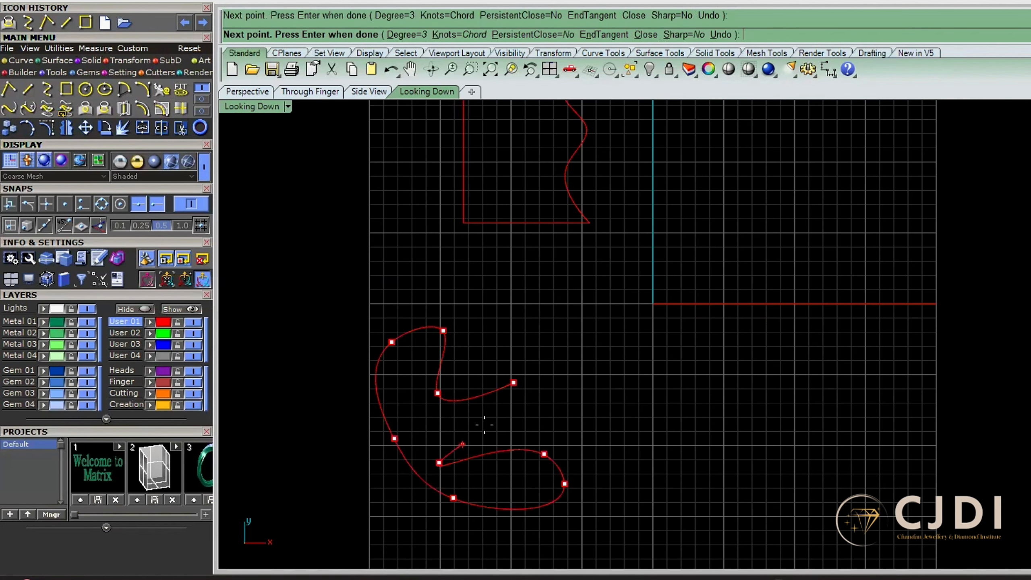
right_click(478, 396)
Draw a circle in the upper-right quadrant of the grid, reaching slightly past its upper edge
scroll(479, 395, down, 3)
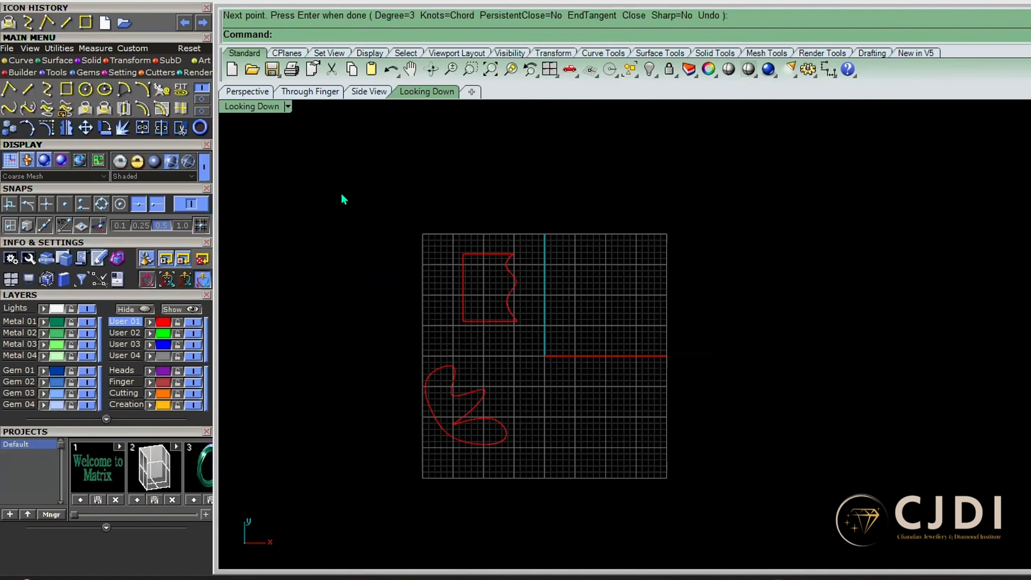
click(85, 88)
scroll(606, 260, up, 3)
click(607, 235)
scroll(607, 231, down, 3)
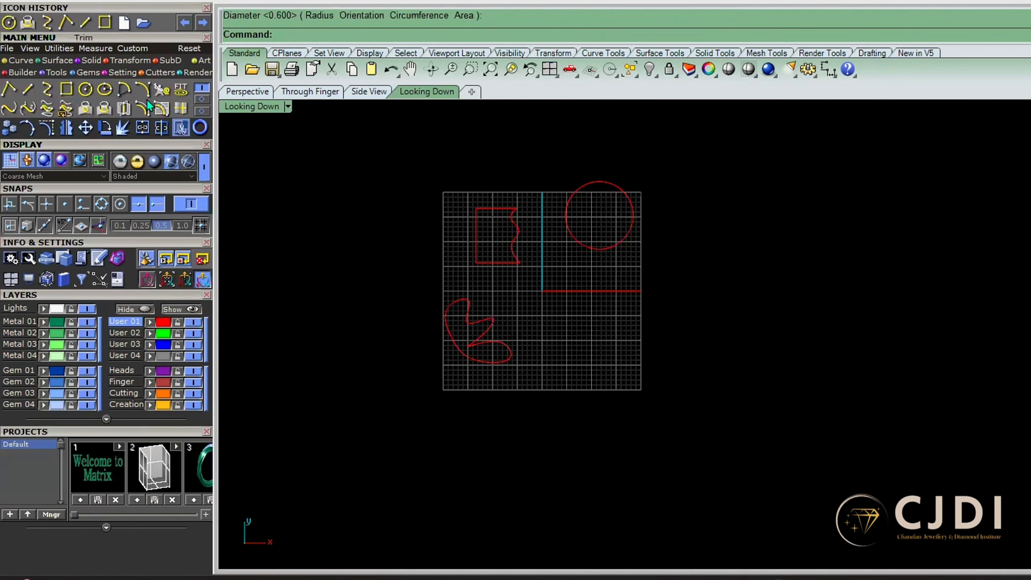
click(201, 98)
click(143, 89)
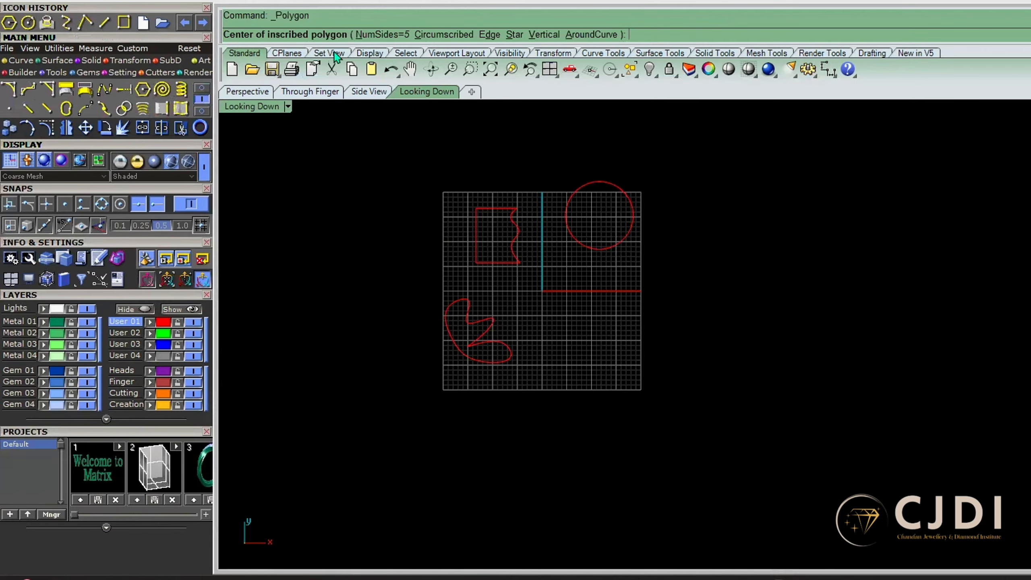
click(381, 34)
text(7)
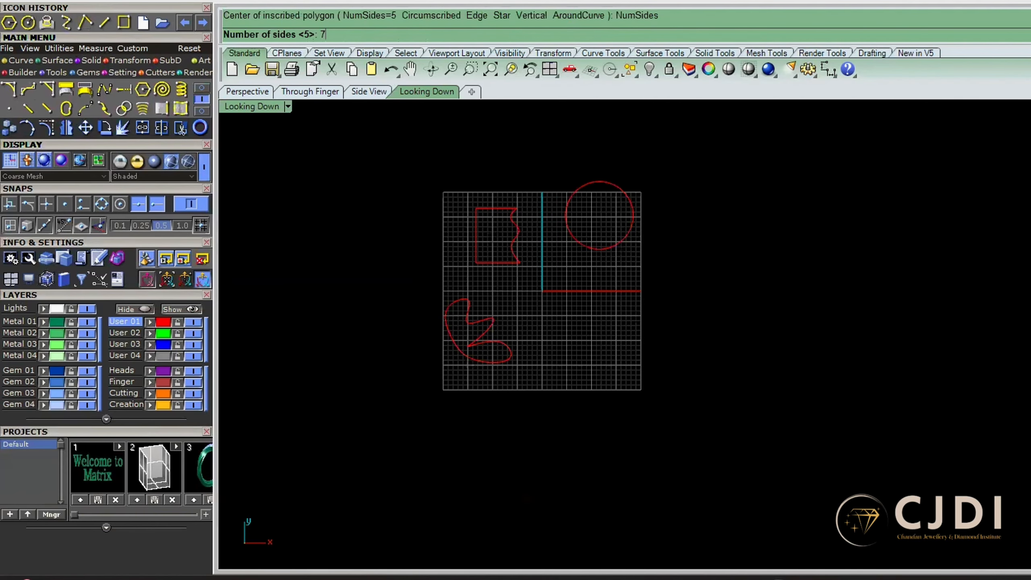
key(Return)
scroll(572, 276, up, 5)
click(573, 380)
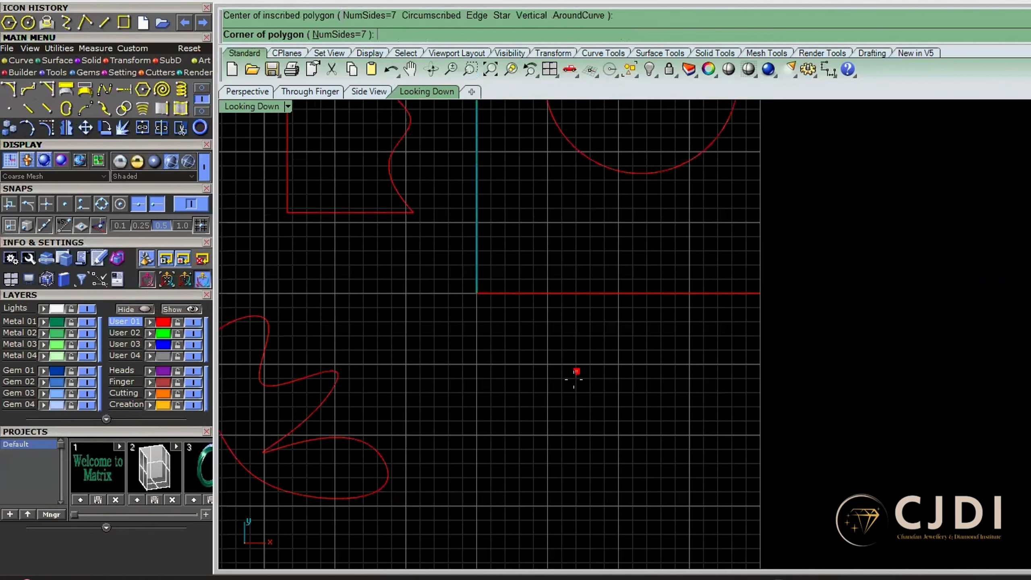
key(Escape)
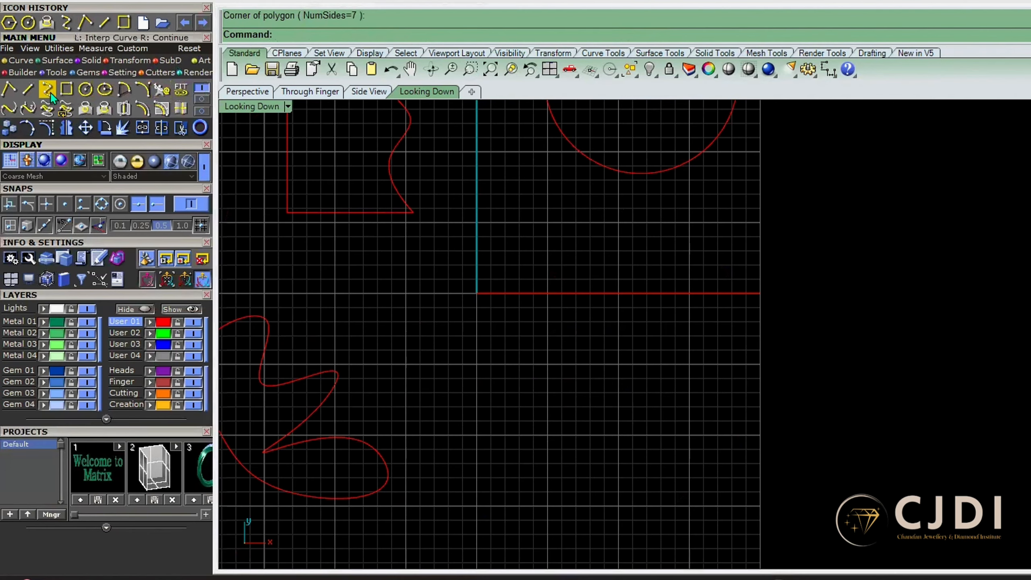
Draw an inscribed polygon in the lower-right quadrant, trying five sides and finishing it with seven
click(201, 100)
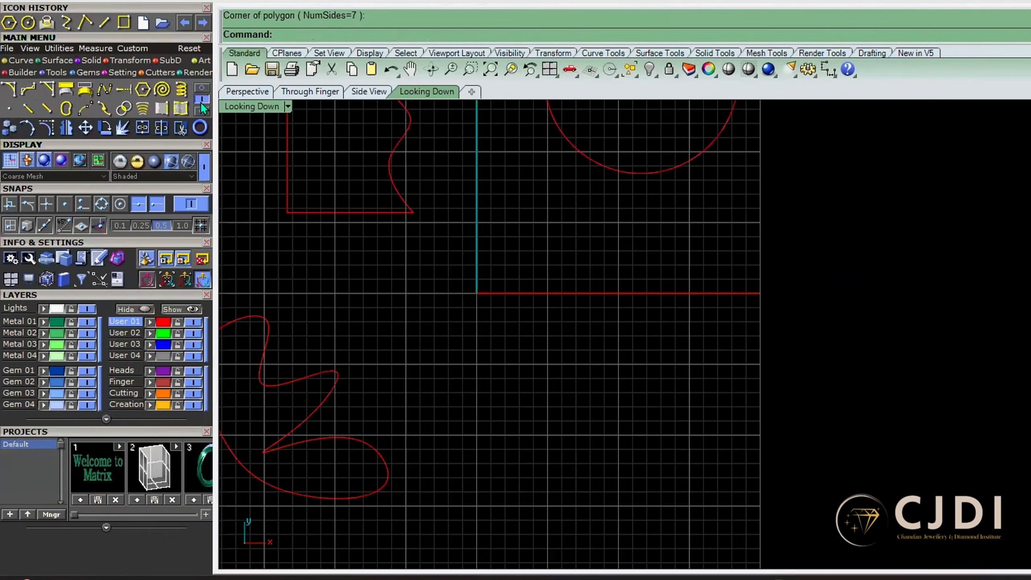
click(142, 92)
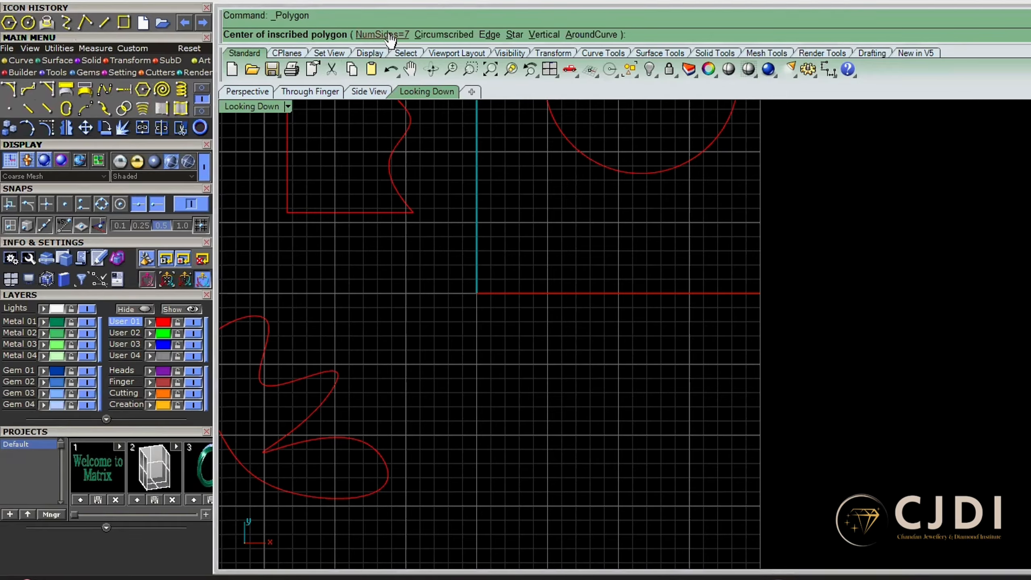
scroll(650, 357, down, 5)
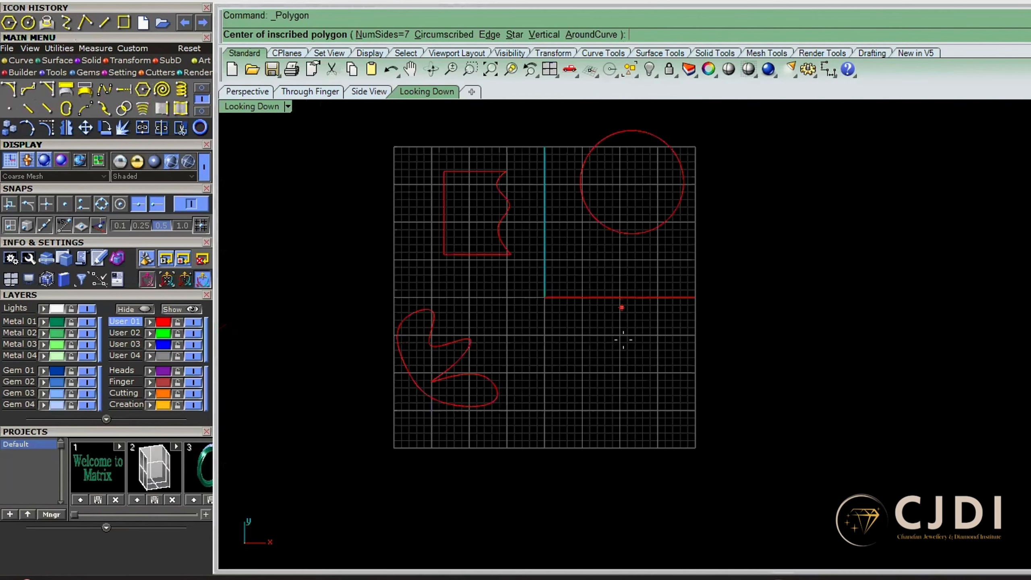
scroll(523, 259, up, 5)
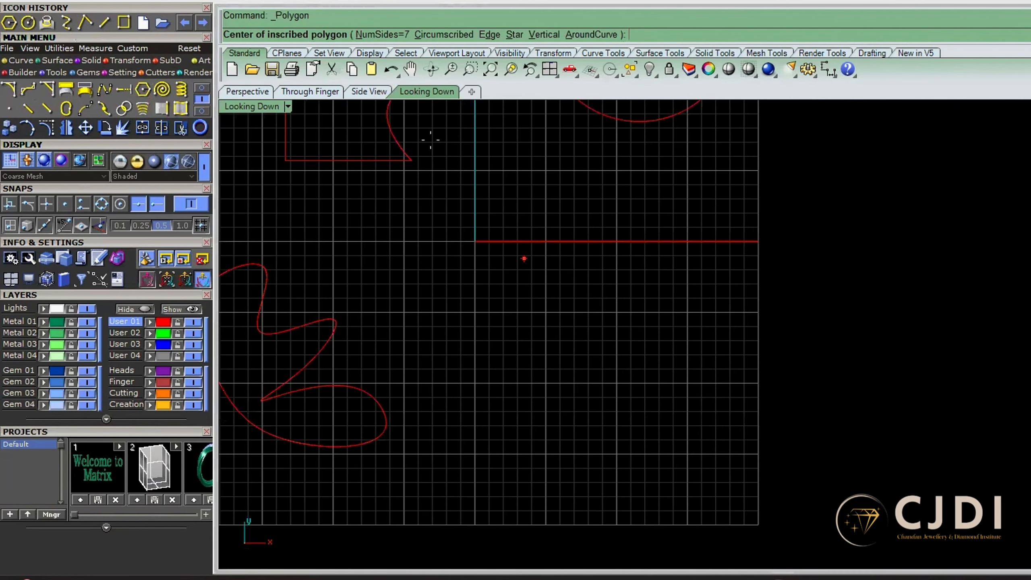
click(624, 339)
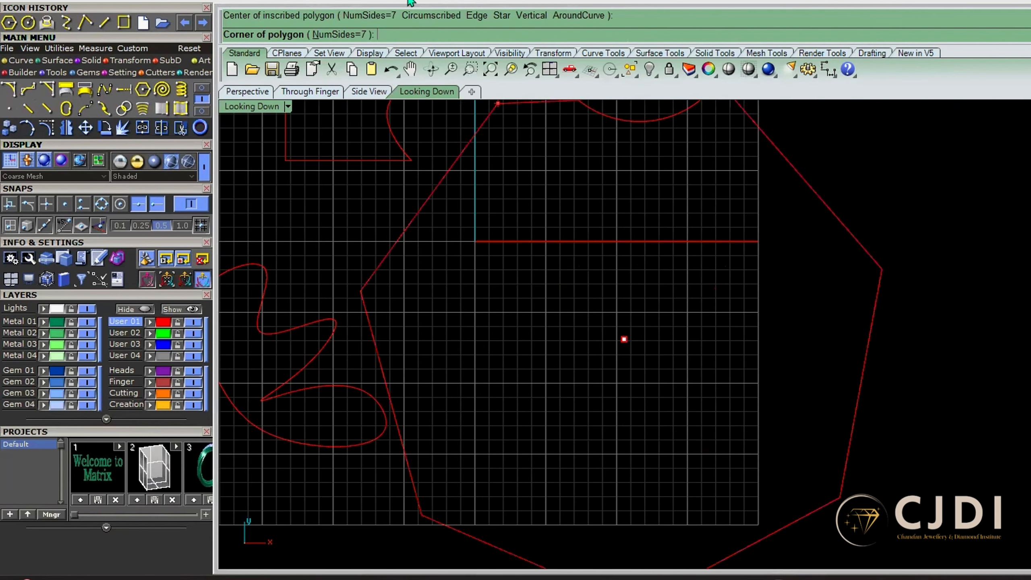
click(354, 42)
text(5)
key(Return)
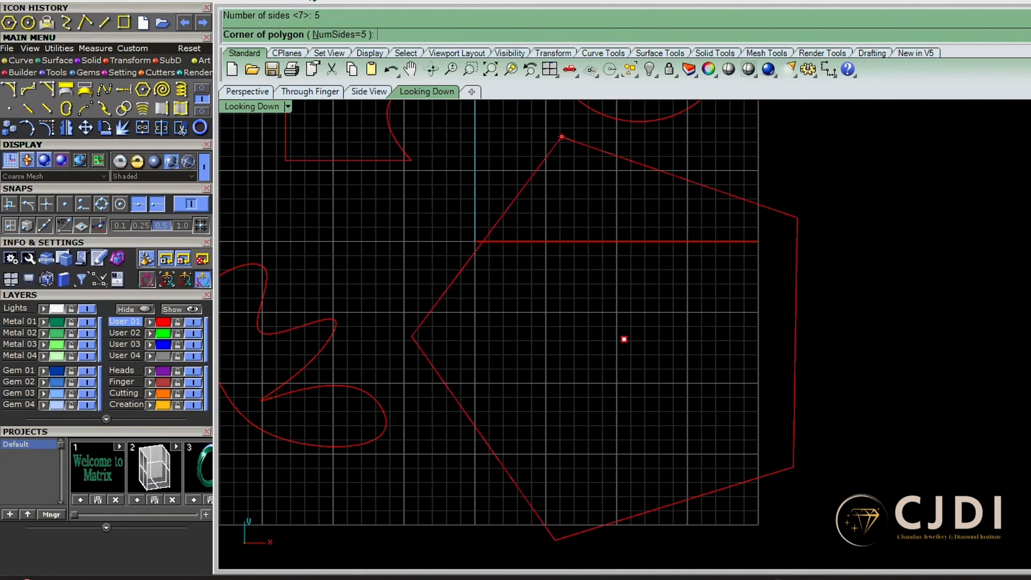
click(339, 35)
text(7)
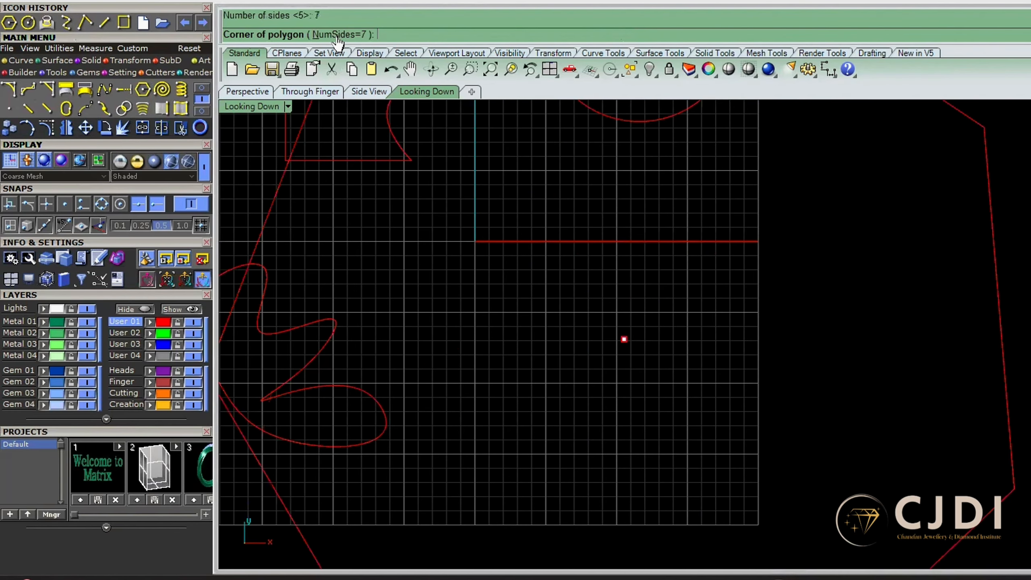
key(Return)
click(643, 269)
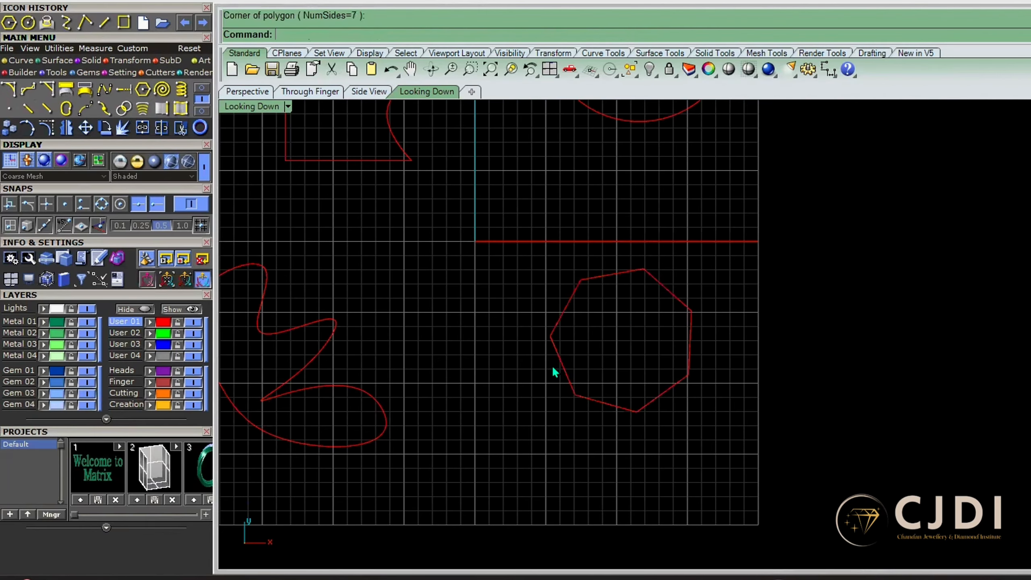
scroll(678, 340, up, 4)
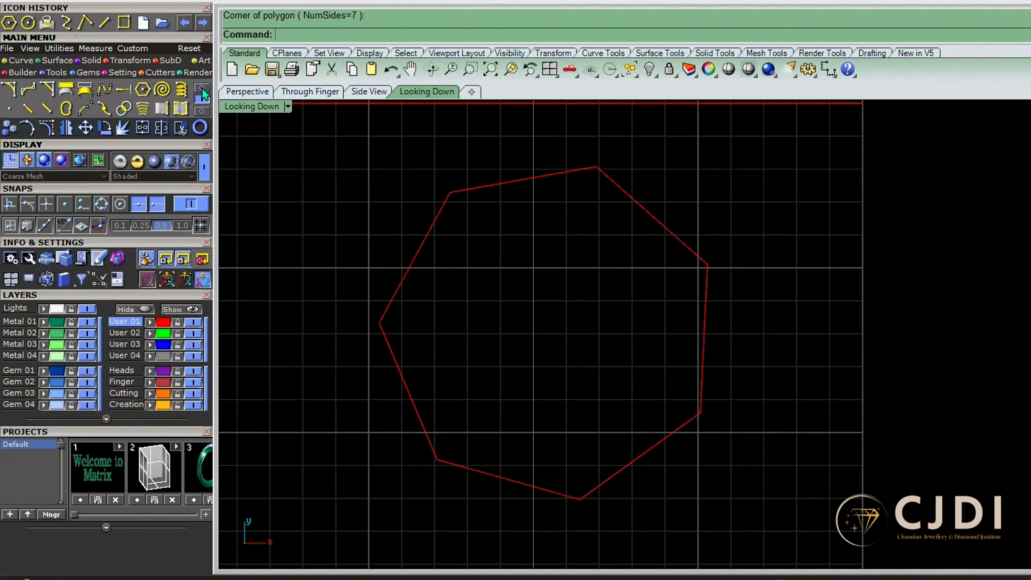
click(202, 89)
scroll(884, 281, down, 5)
scroll(680, 240, up, 5)
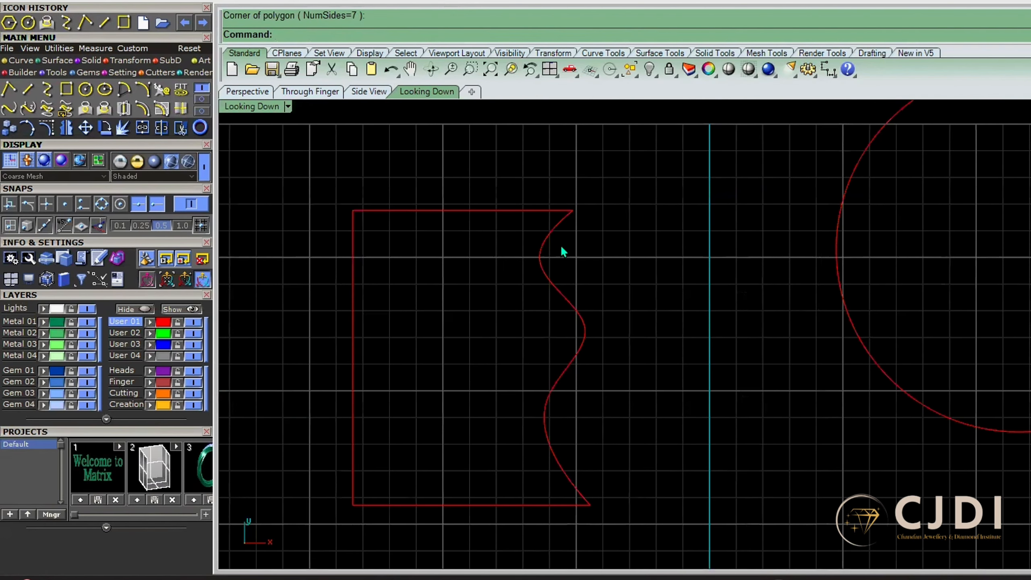
scroll(365, 221, up, 5)
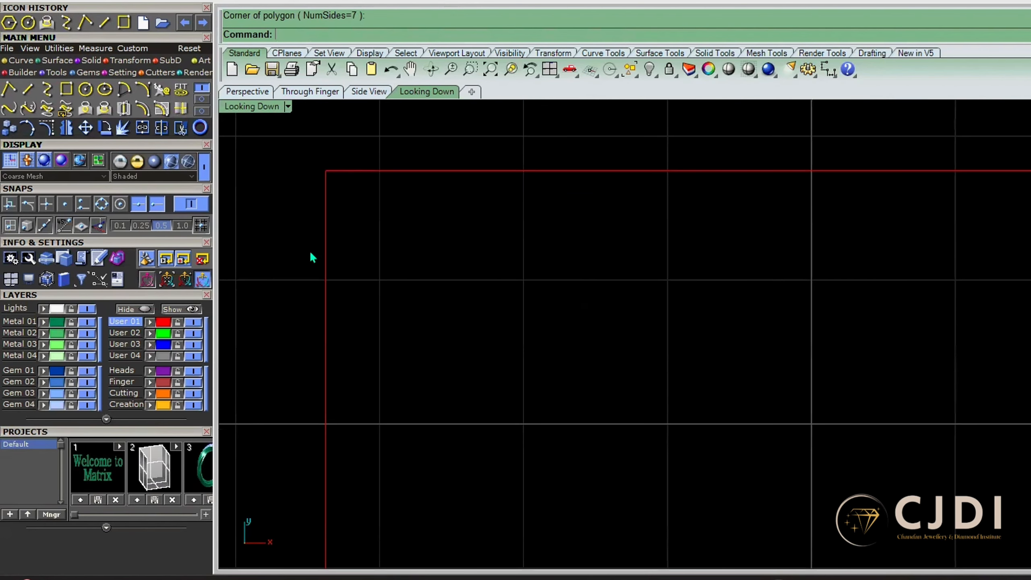
Explode the closed wavy-sided curve in the upper-left quadrant into its separate segments
scroll(410, 224, down, 5)
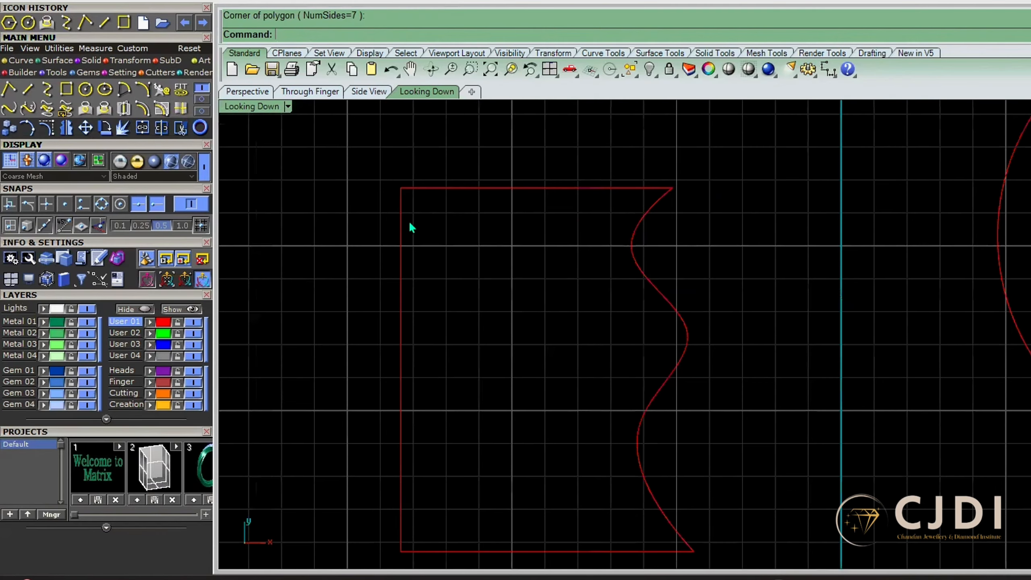
click(401, 226)
scroll(390, 229, down, 3)
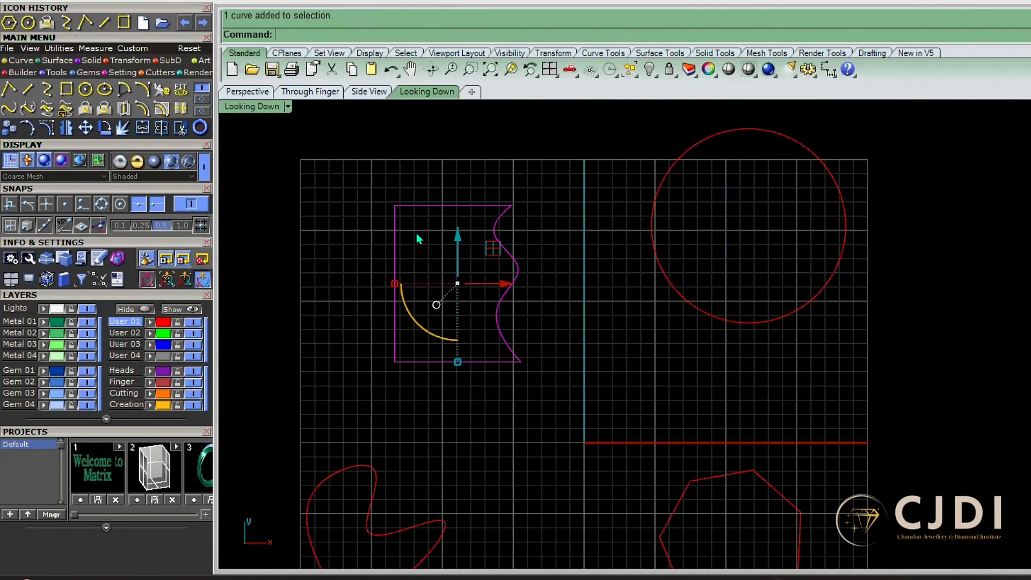
click(123, 128)
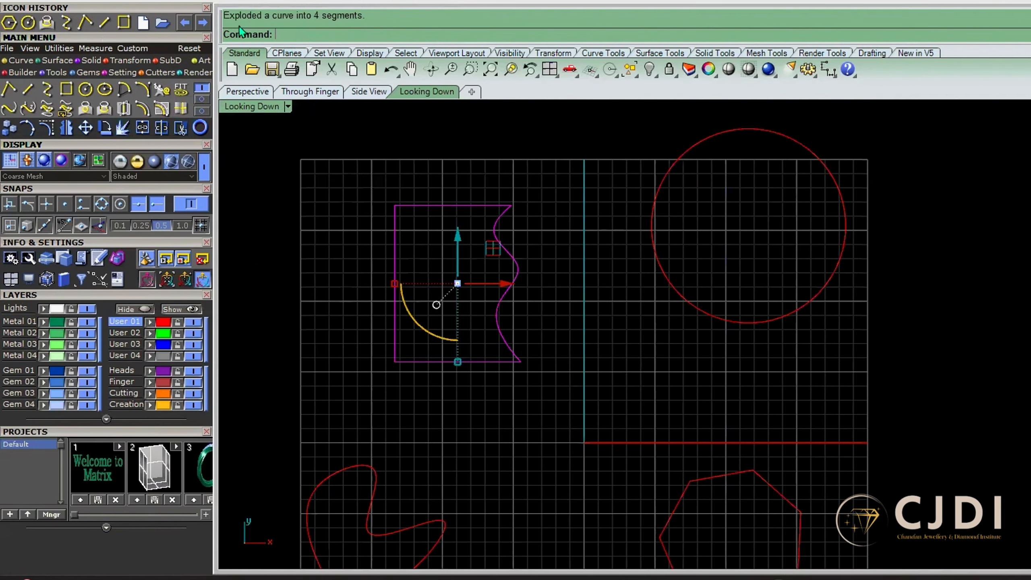
click(411, 174)
Select the straight left edge and the wavy side of the exploded shape one at a time to check their separation
scroll(422, 207, up, 4)
click(368, 278)
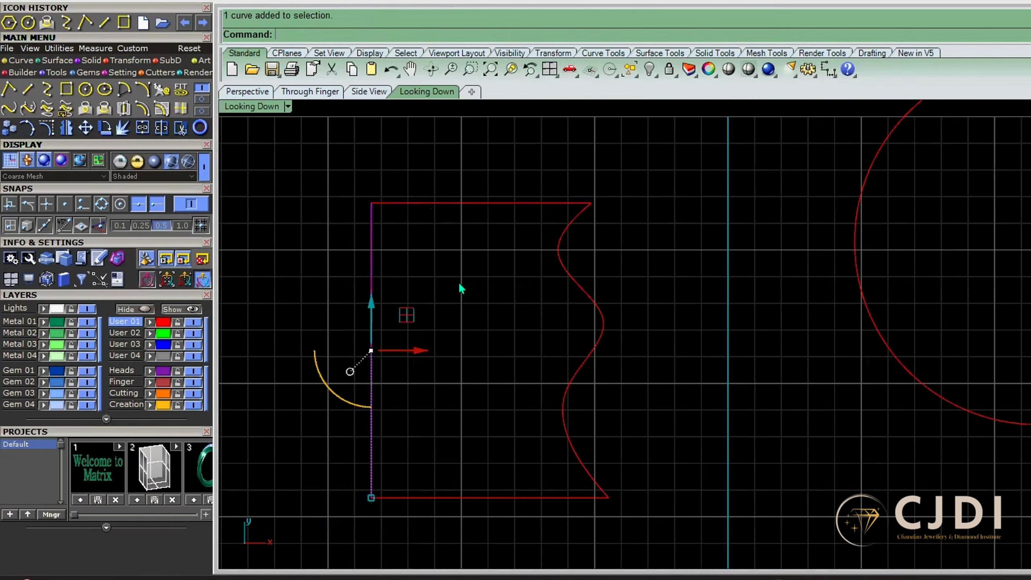
click(571, 278)
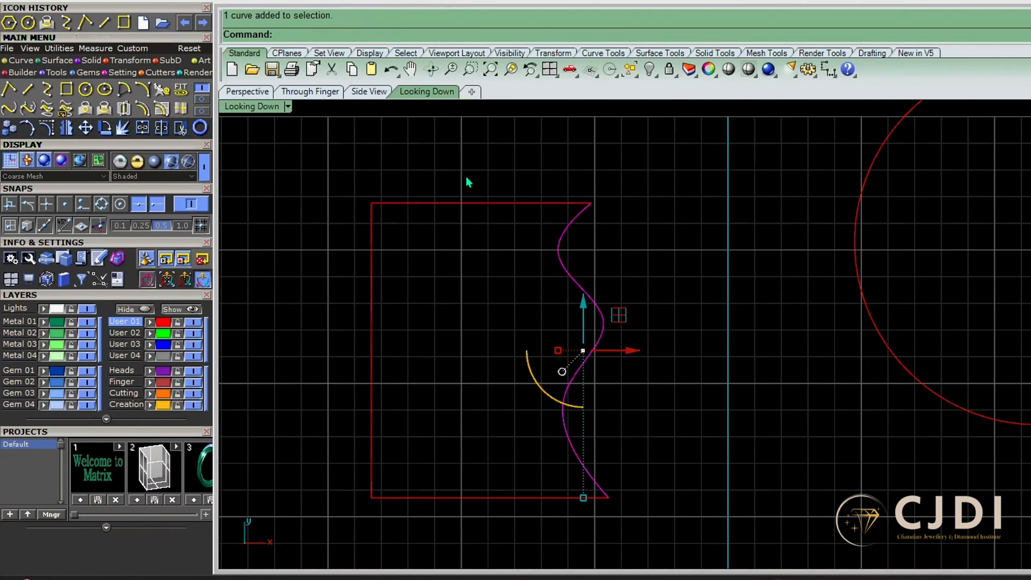
key(Escape)
scroll(469, 179, down, 2)
click(518, 383)
click(544, 294)
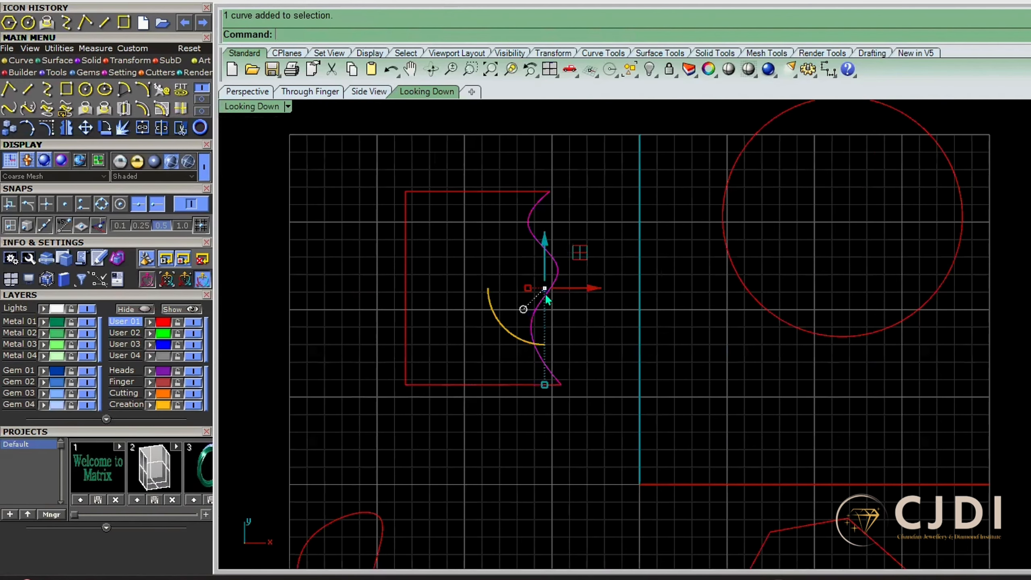
click(599, 247)
Explode the heptagon in the lower-right quadrant into individual sides
scroll(599, 247, down, 10)
scroll(782, 385, up, 4)
scroll(783, 385, up, 3)
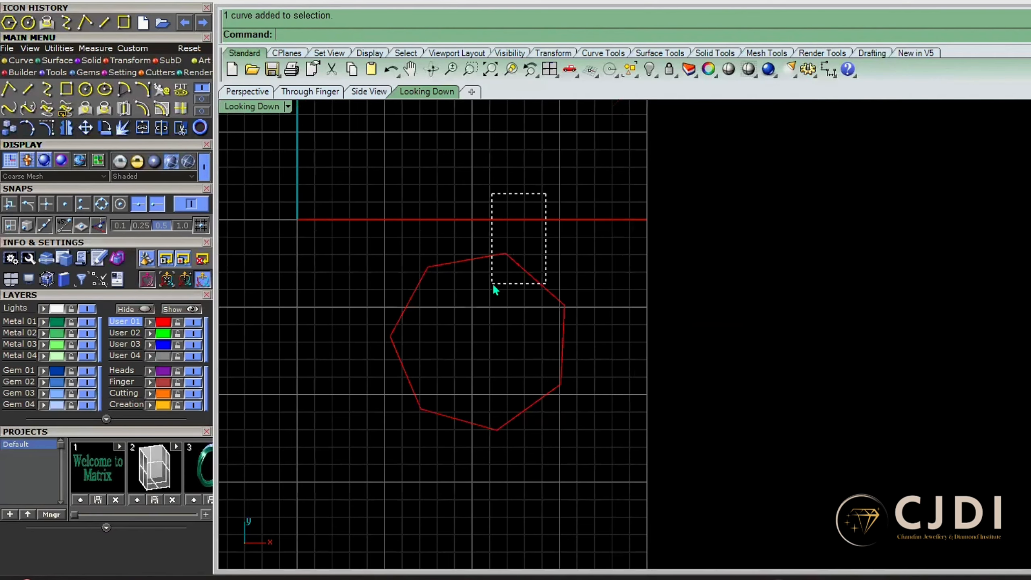
drag(546, 194, 493, 284)
click(123, 128)
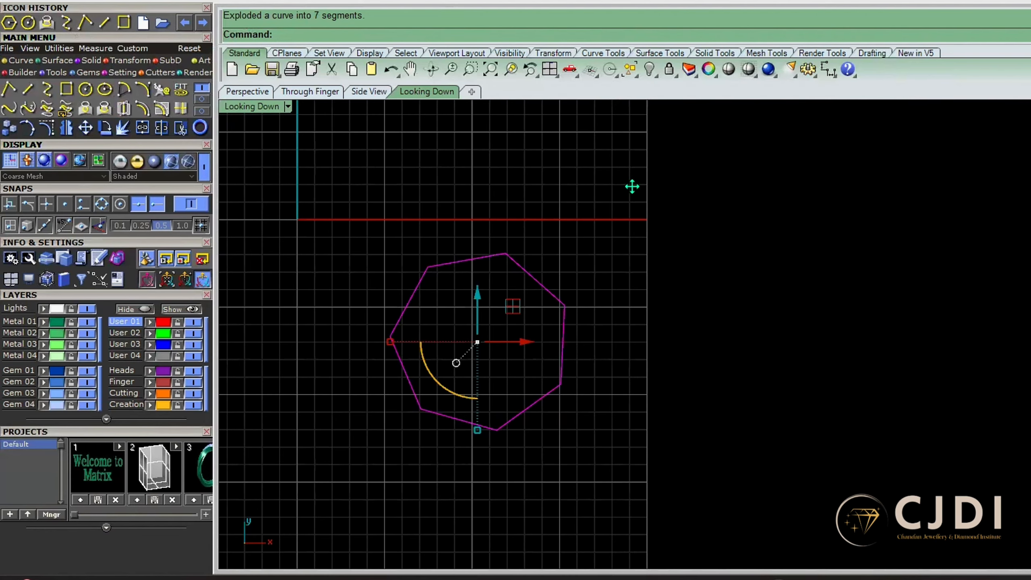
key(Escape)
Select the heptagon's top and upper-left sides one at a time to check that each is independent
click(483, 256)
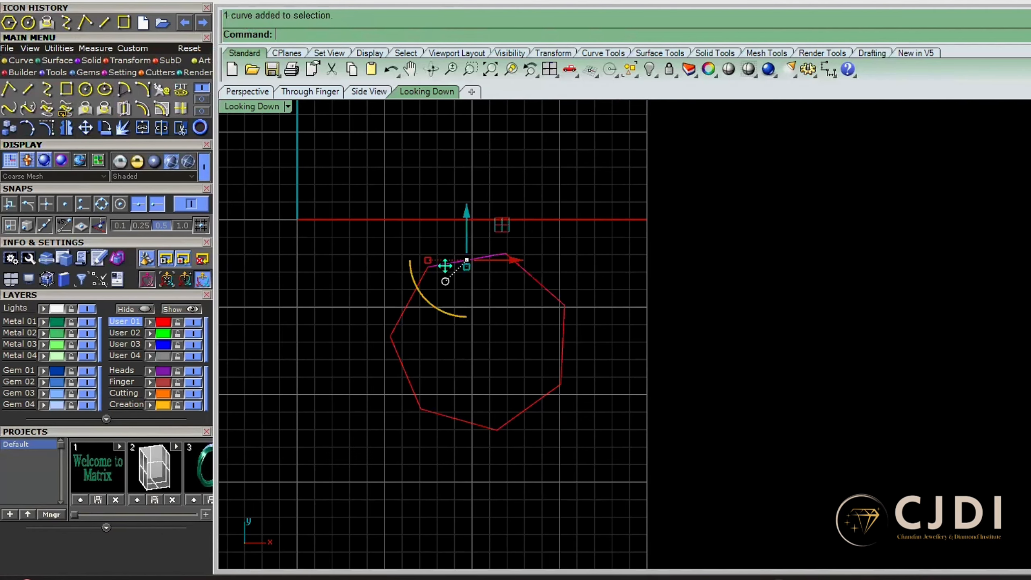
click(400, 328)
scroll(381, 372, up, 10)
scroll(661, 366, down, 8)
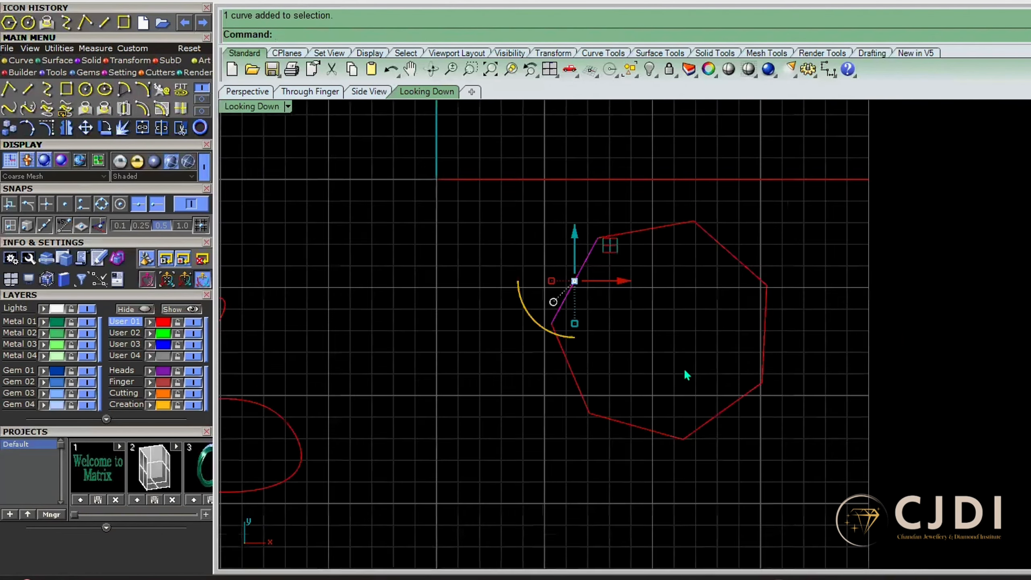
Try to explode the closed freeform curve in the lower-left quadrant and inspect its sharp inner bend up close
scroll(870, 327, down, 8)
scroll(612, 345, up, 7)
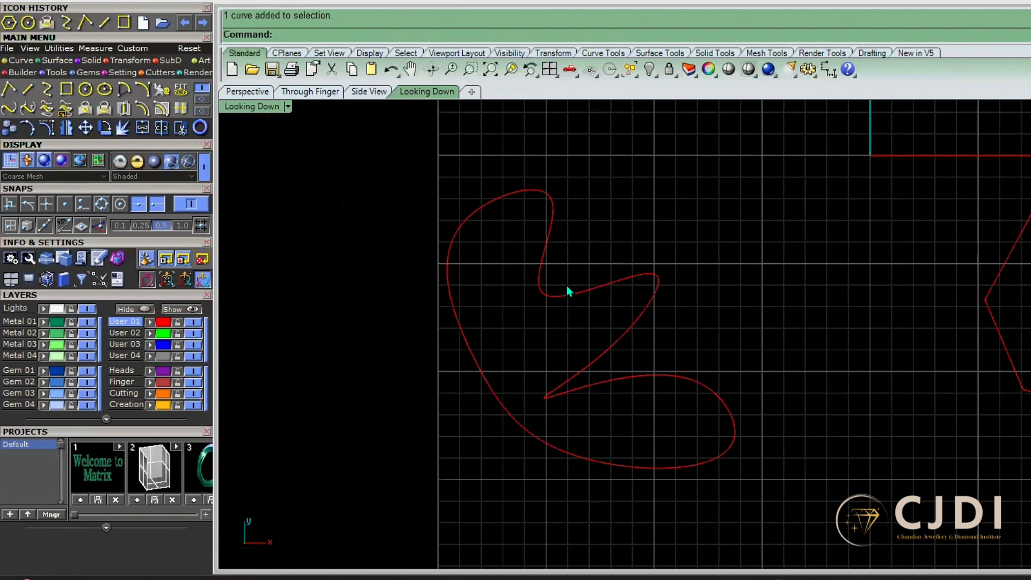
click(568, 290)
click(123, 128)
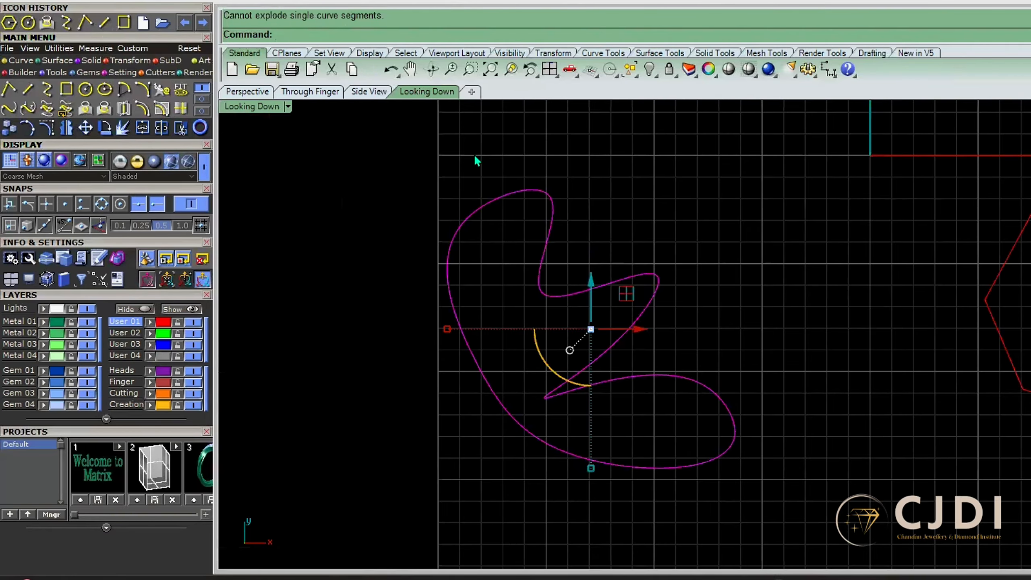
click(748, 261)
scroll(538, 429, up, 2)
scroll(543, 399, up, 8)
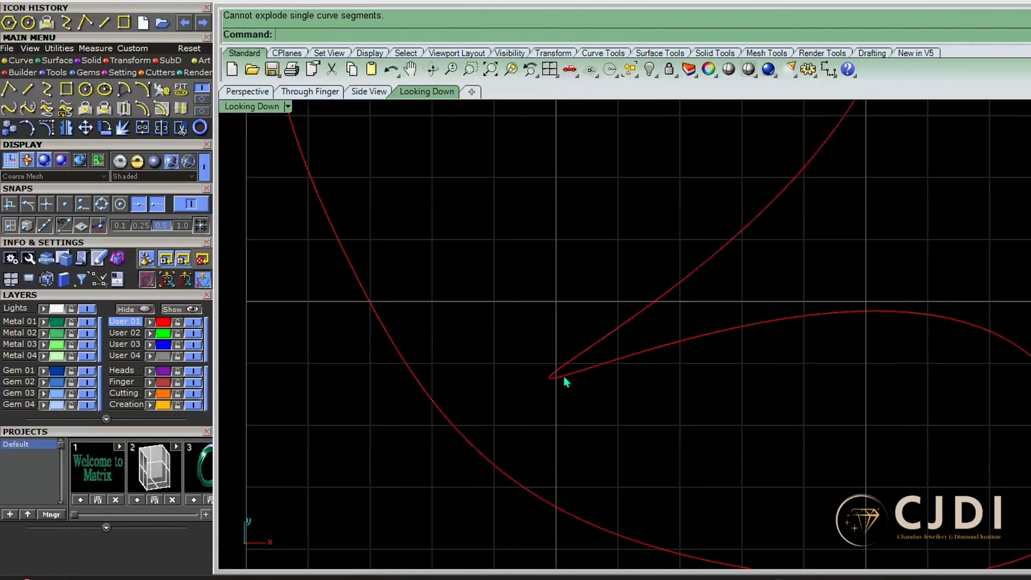
scroll(511, 395, down, 10)
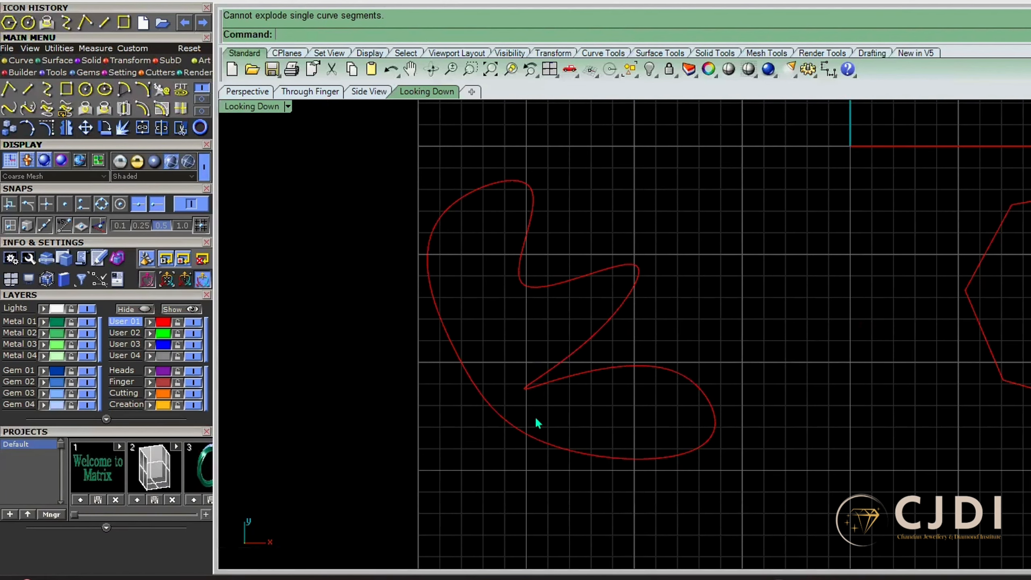
scroll(536, 420, up, 5)
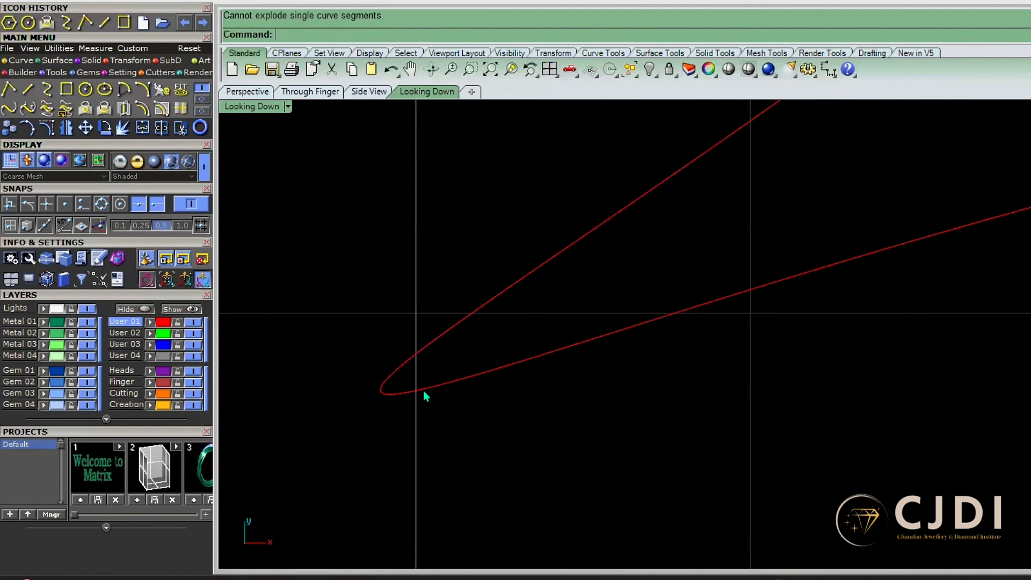
Try to explode the circle in the upper-right quadrant
scroll(423, 389, down, 10)
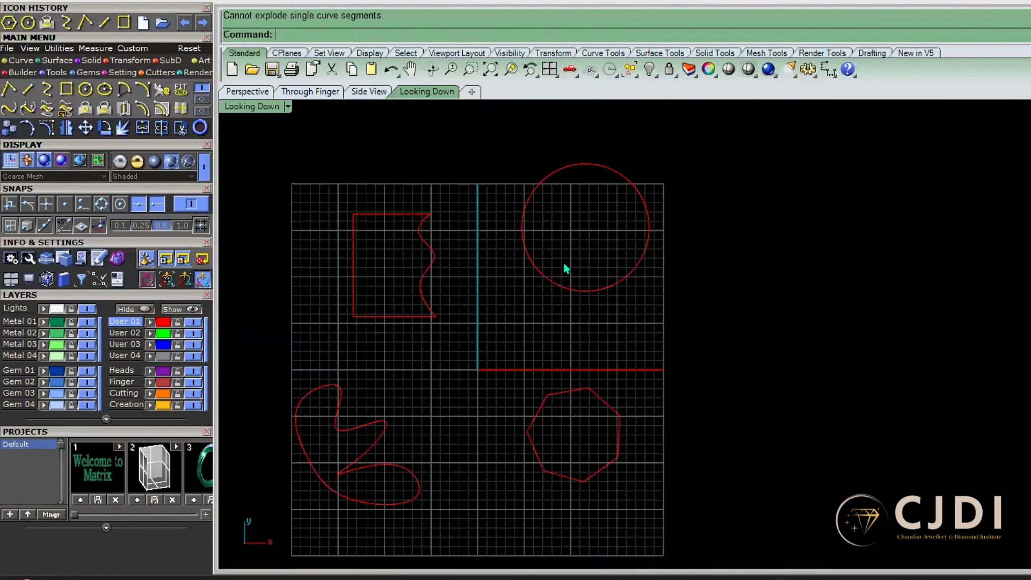
scroll(565, 264, up, 3)
scroll(303, 453, down, 3)
scroll(444, 321, up, 4)
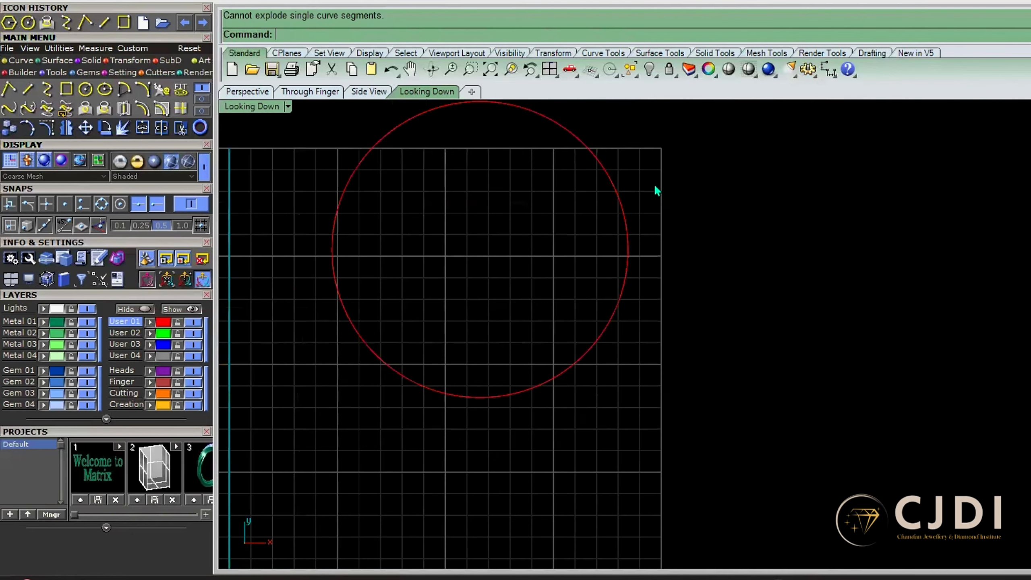
click(613, 186)
click(123, 129)
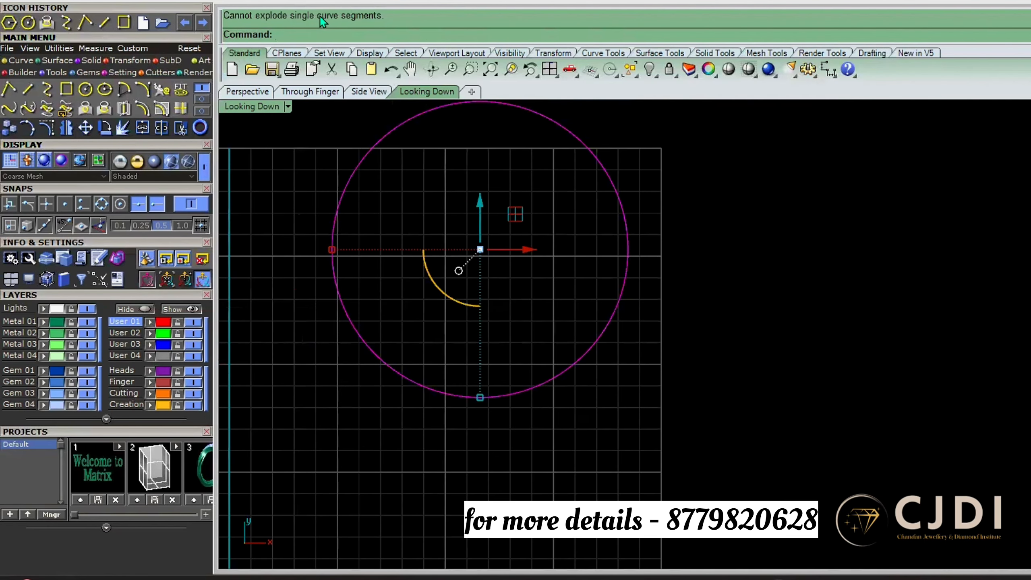
click(714, 285)
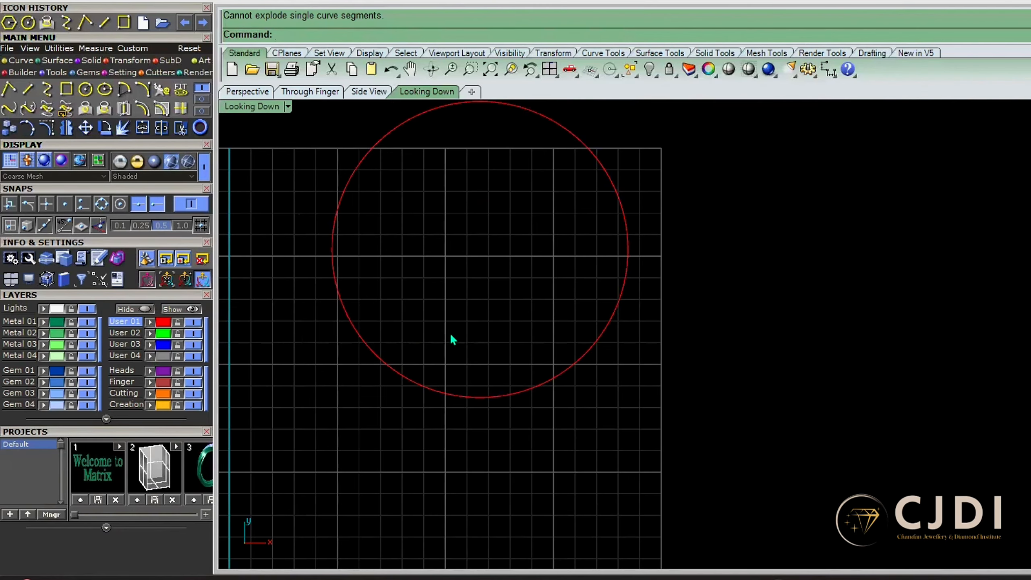
scroll(626, 327, down, 6)
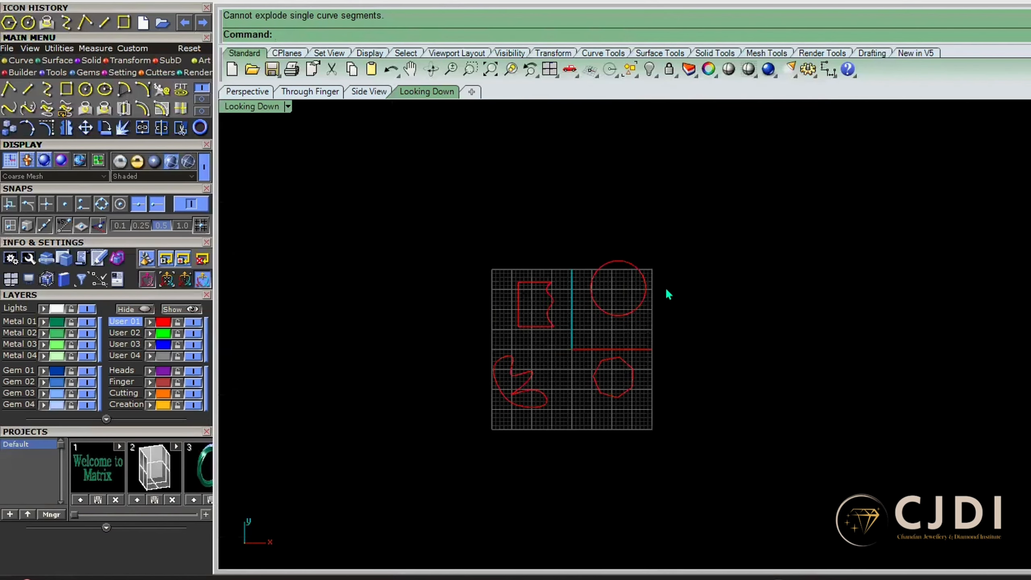
scroll(560, 300, up, 6)
scroll(518, 427, down, 5)
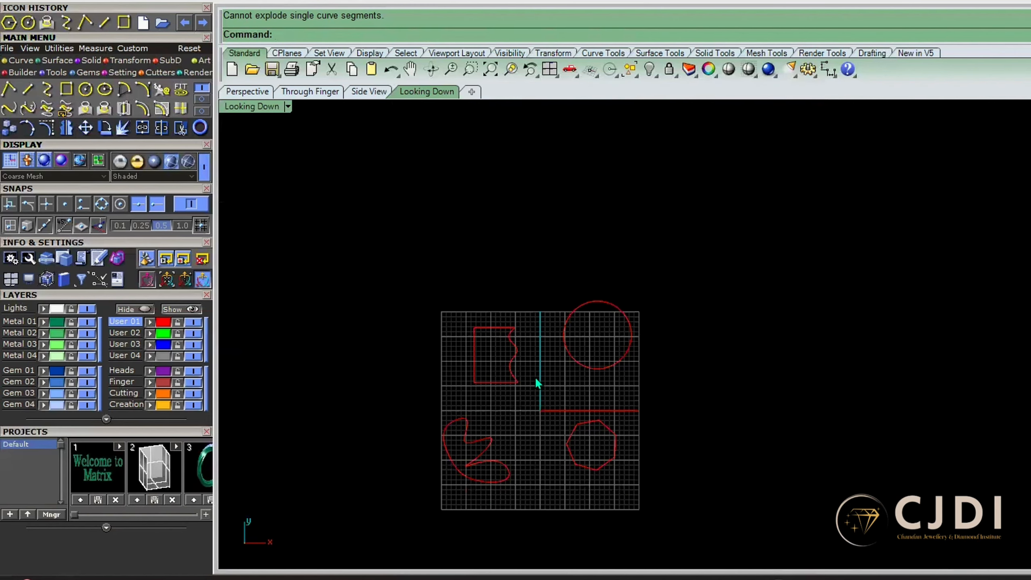
scroll(536, 382, up, 8)
scroll(592, 219, down, 7)
scroll(581, 178, up, 5)
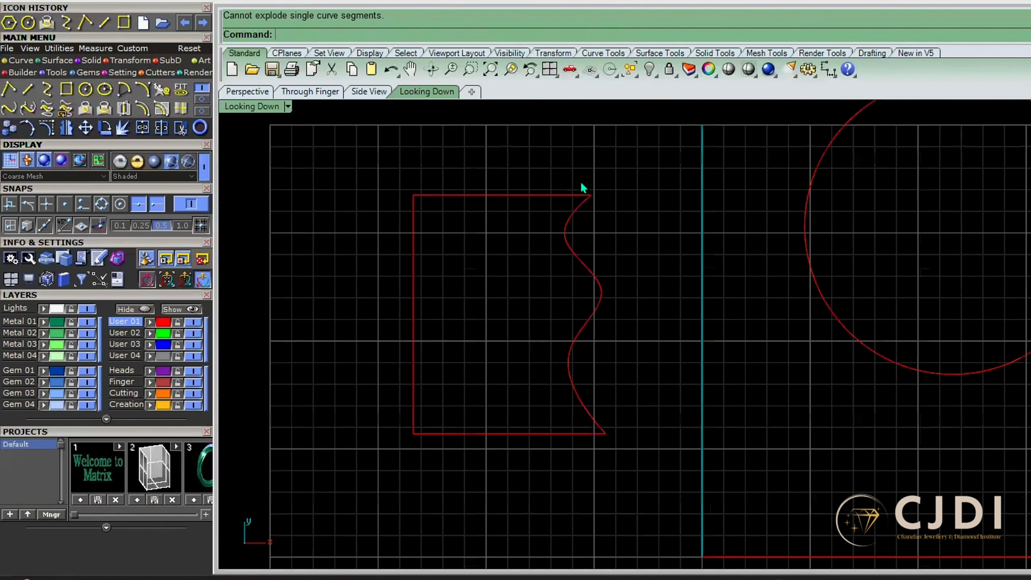
drag(601, 188, 473, 183)
click(141, 128)
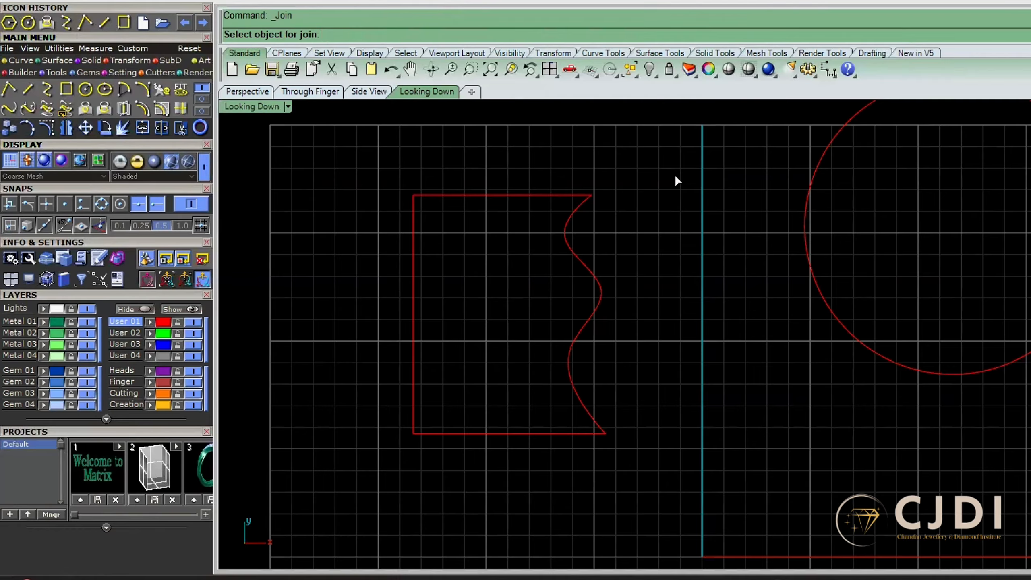
key(Escape)
Join all four segments of the wavy-sided shape into one closed curve
drag(695, 168, 368, 490)
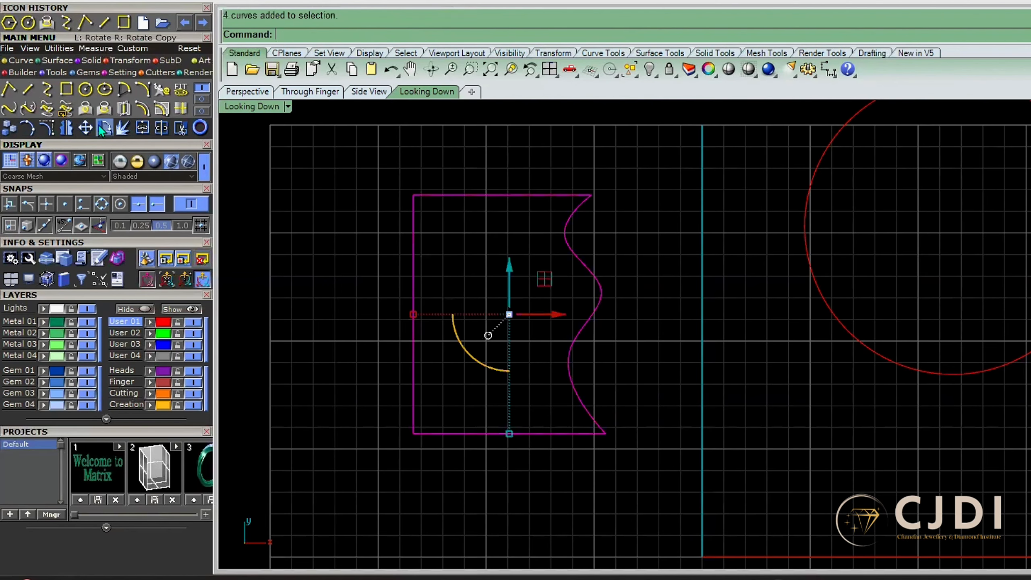
click(145, 131)
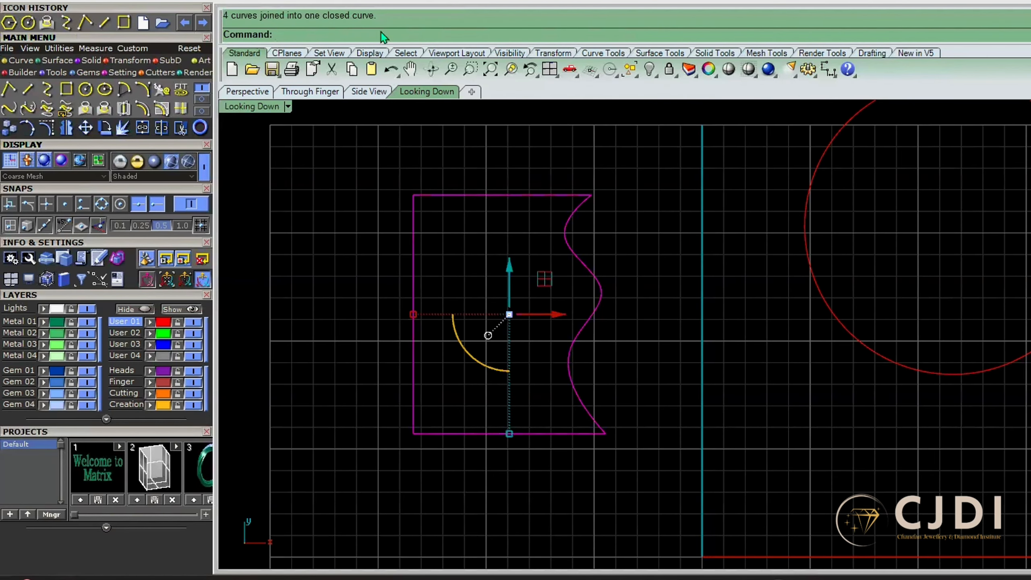
click(674, 219)
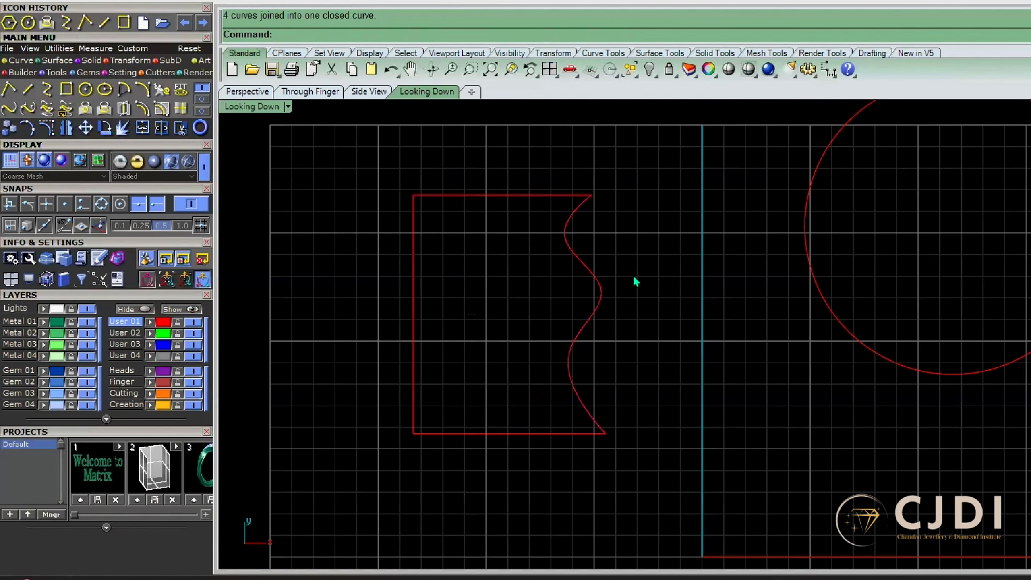
Select the rejoined wavy-sided curve, try moving it as a whole, and undo the move
scroll(635, 279, up, 3)
click(585, 428)
scroll(584, 429, down, 5)
key(Escape)
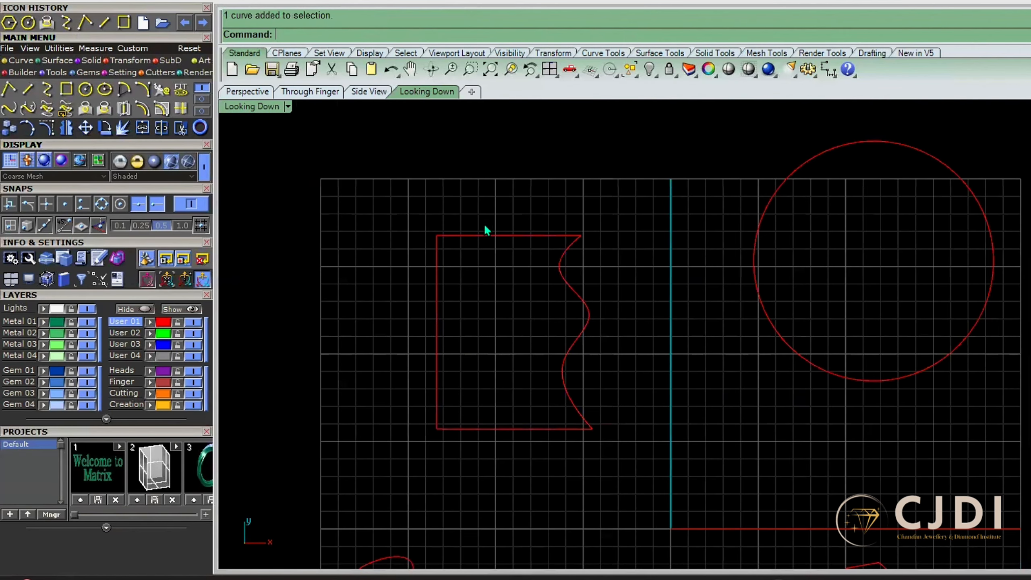
drag(486, 230, 572, 314)
key(ctrl+z)
Join the heptagon's five upper and lateral sides into one open curve, leaving out the two bottom sides
scroll(545, 258, down, 5)
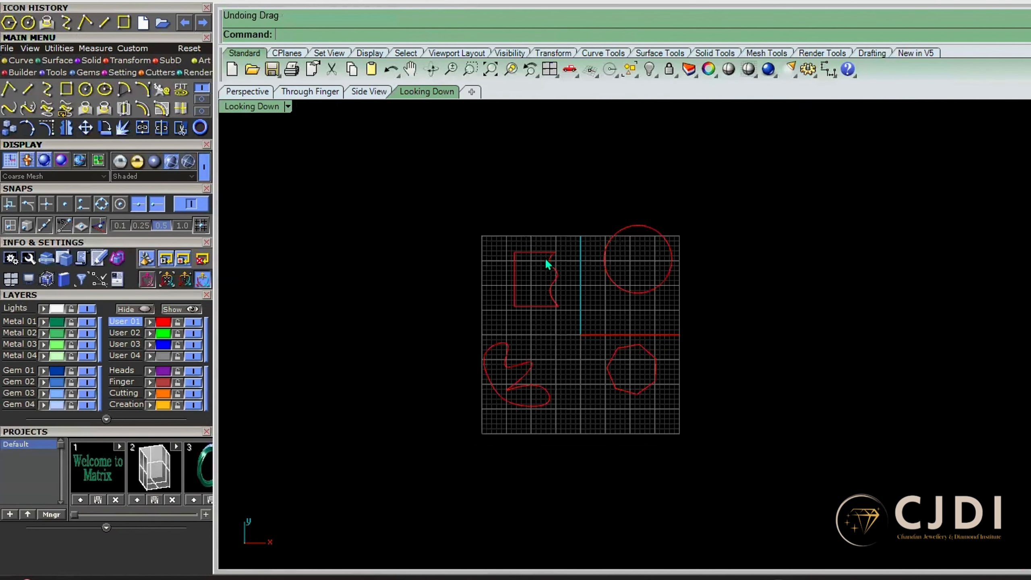
scroll(637, 369, up, 5)
scroll(731, 258, up, 3)
drag(787, 174, 447, 377)
drag(670, 273, 678, 386)
drag(816, 187, 392, 351)
drag(753, 219, 426, 389)
click(141, 130)
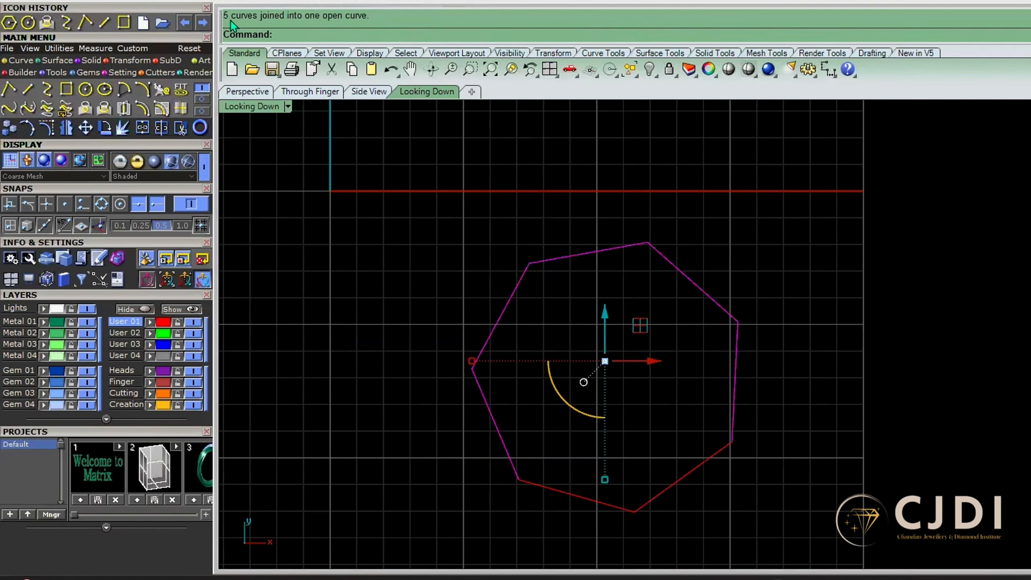
click(424, 216)
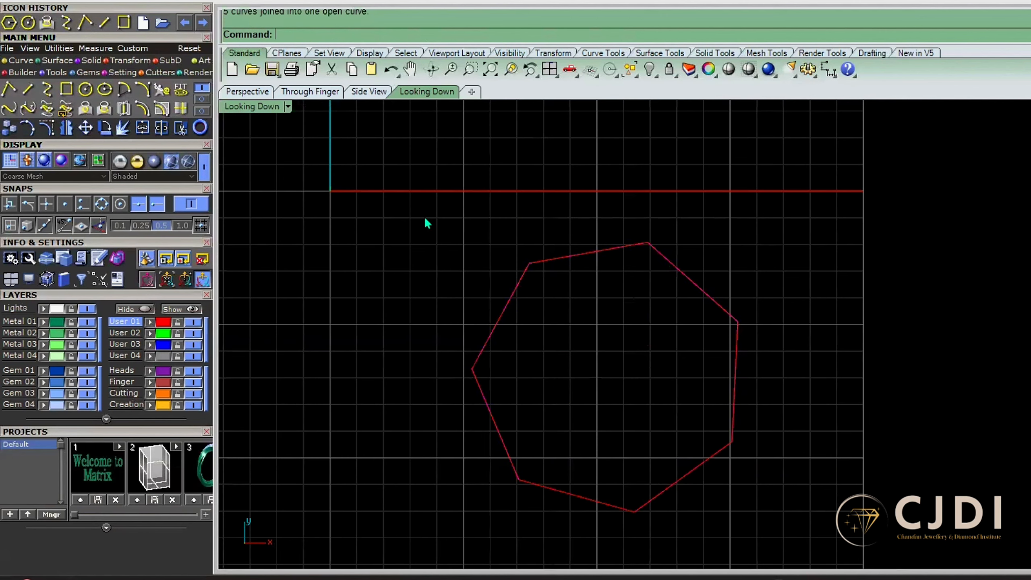
Select the heptagon's joined open portion and examine where it meets the two loose bottom sides
click(627, 245)
scroll(630, 244, down, 4)
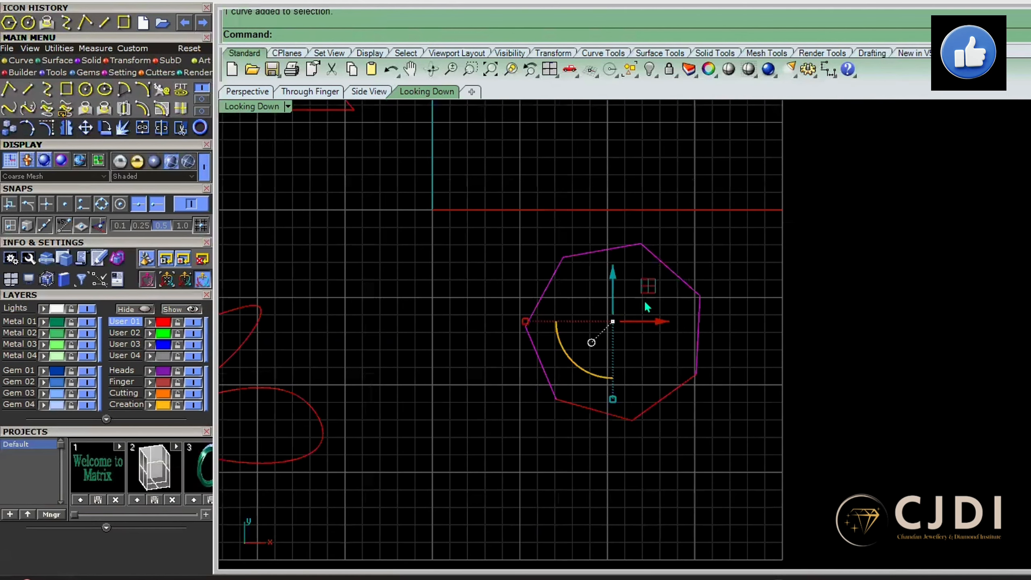
scroll(696, 323, up, 6)
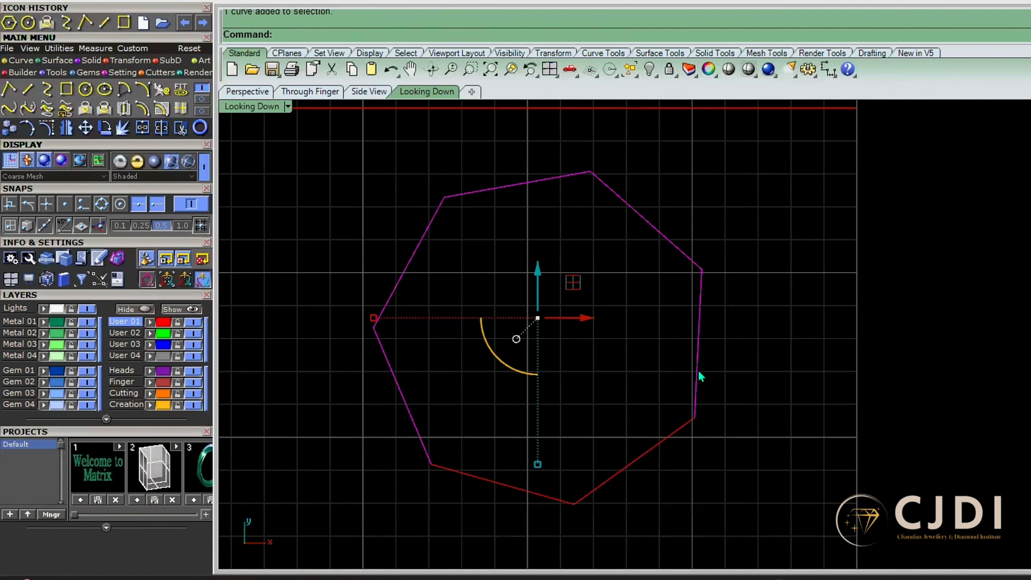
scroll(704, 356, down, 8)
click(791, 328)
Join the open five-sided curve with the two loose bottom sides into one closed heptagon
drag(759, 442, 482, 372)
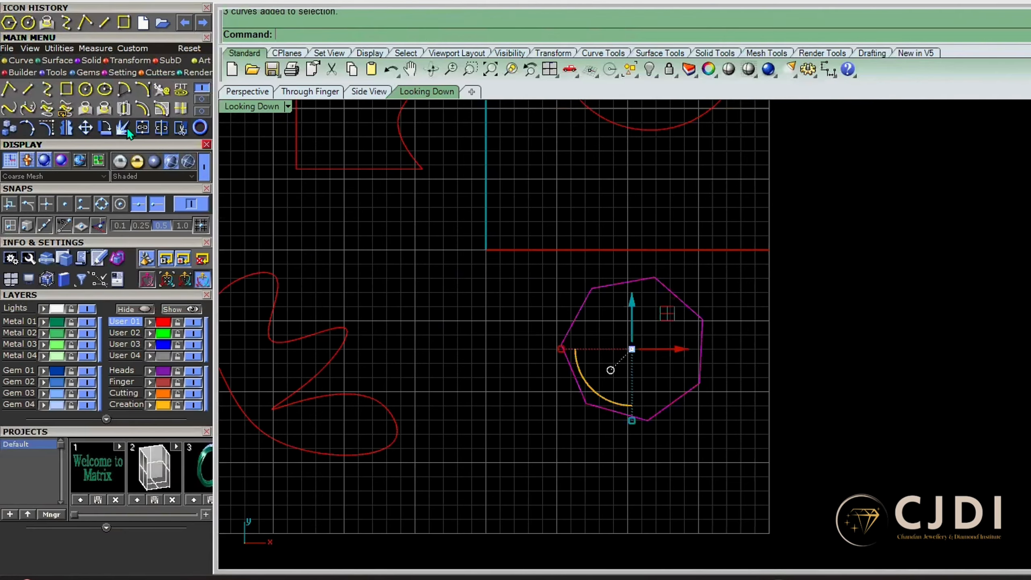
click(142, 128)
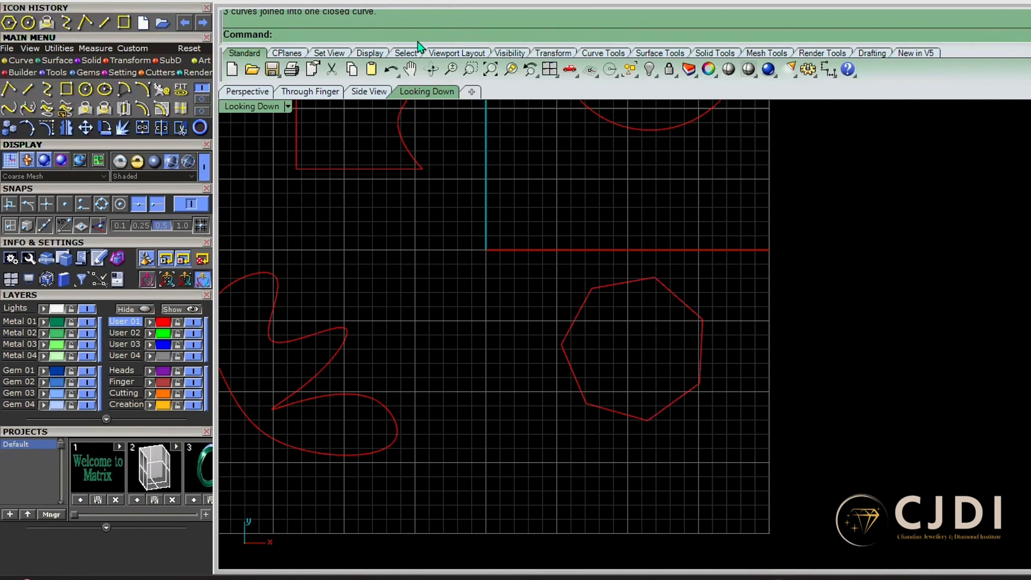
click(417, 17)
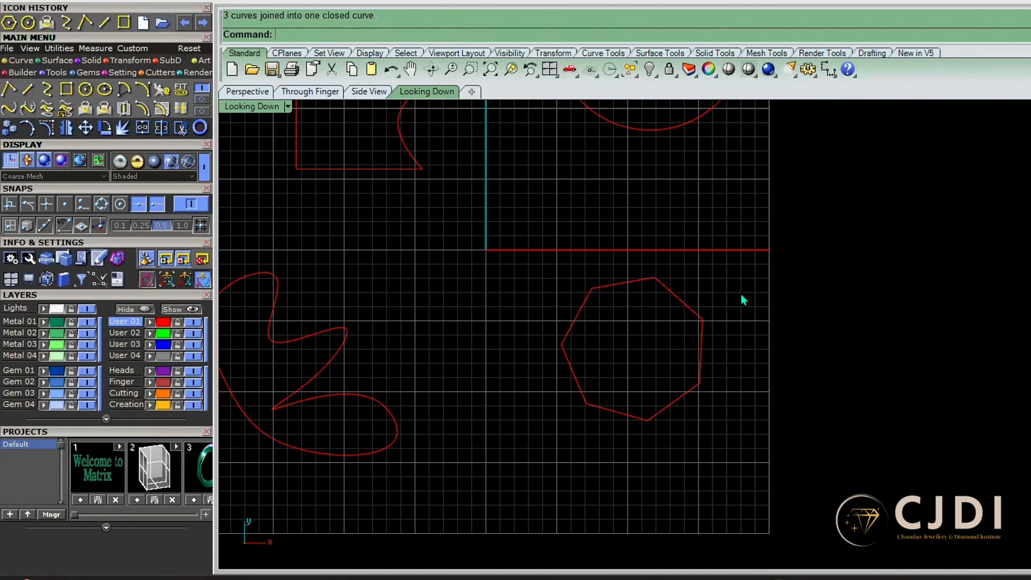
scroll(740, 293, down, 3)
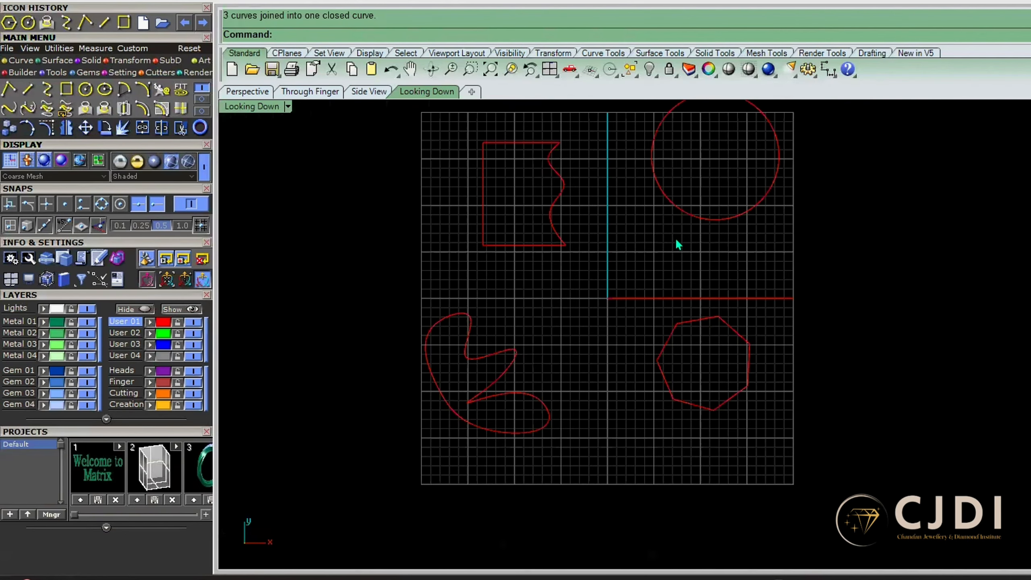
scroll(675, 238, down, 2)
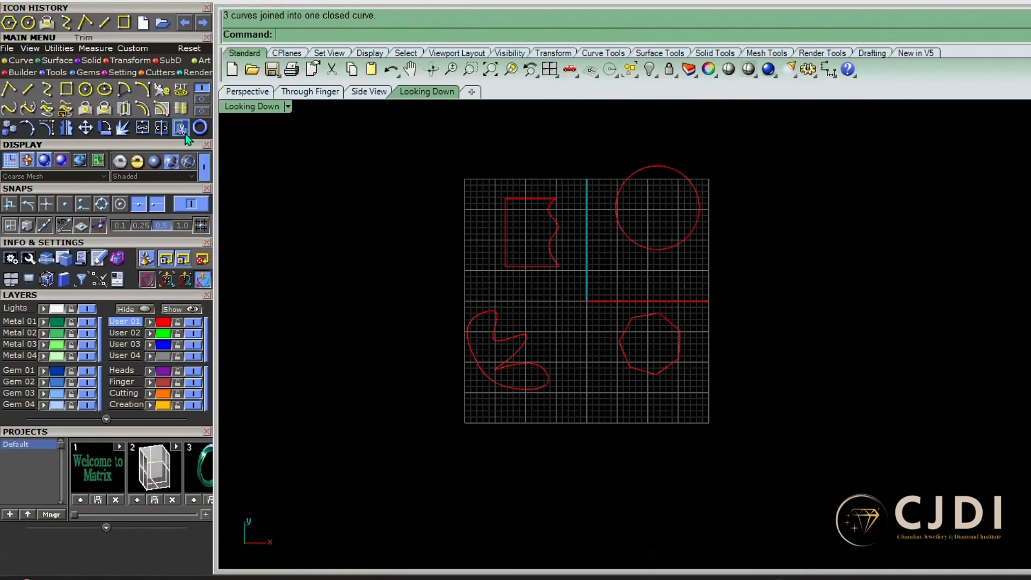
click(160, 130)
scroll(538, 267, up, 1)
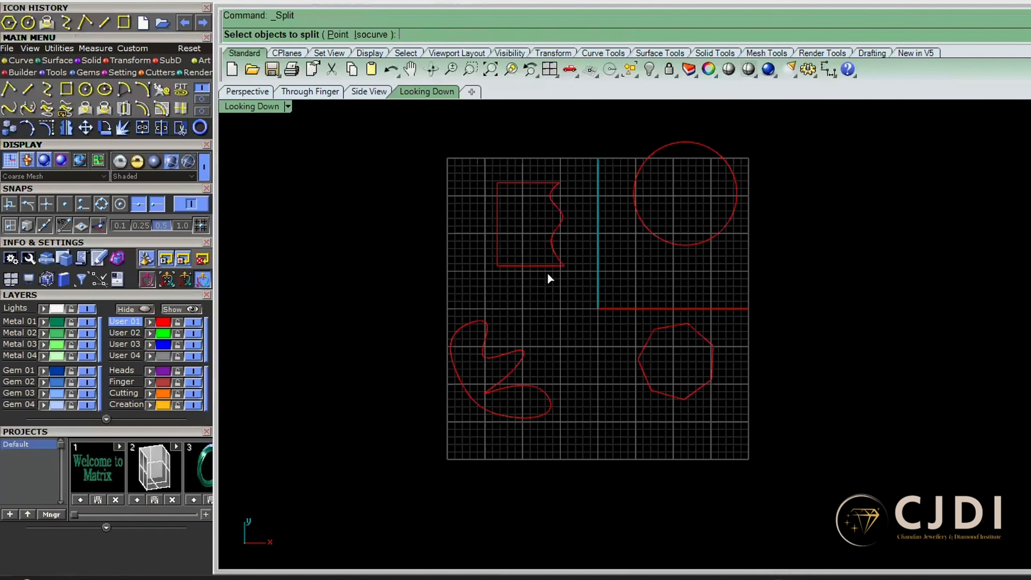
scroll(694, 157, up, 3)
key(Escape)
Delete the wavy-sided shape, the freeform curve and the heptagon, keeping only the circle
click(374, 271)
scroll(487, 337, down, 5)
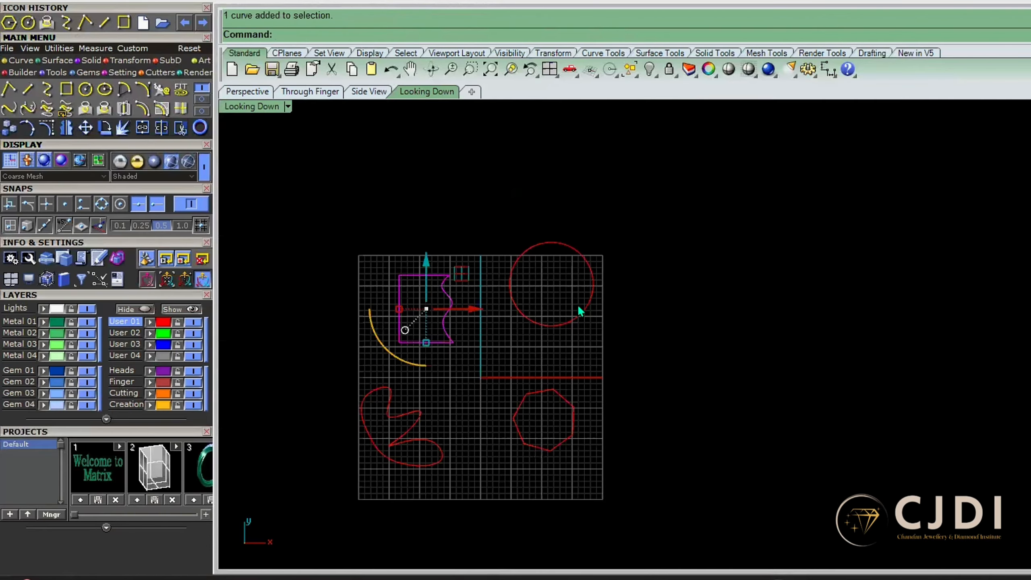
key(Delete)
drag(649, 402, 391, 457)
key(Delete)
Move the circle down and to the left so it straddles the vertical axis near the grid's centre
scroll(527, 293, up, 3)
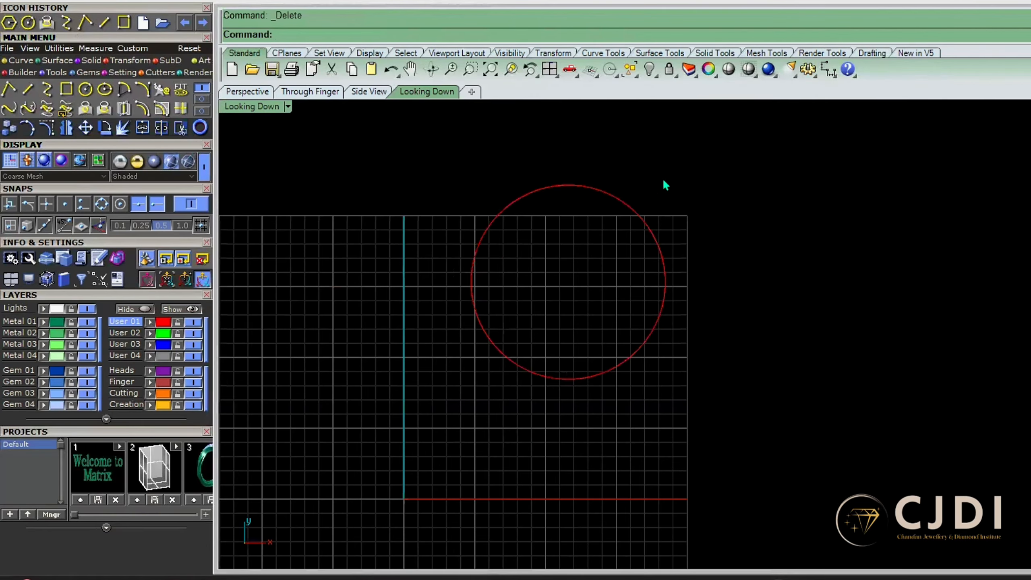
click(638, 214)
drag(586, 255, 381, 397)
scroll(588, 286, down, 8)
scroll(512, 336, up, 8)
click(289, 368)
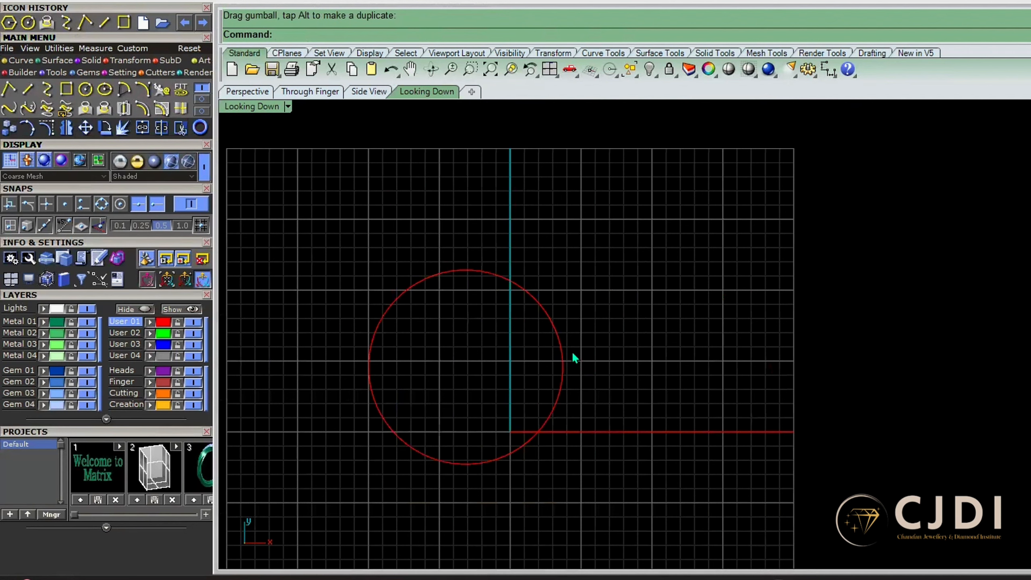
Draw a horizontal line through the circle, extending past both of its sides
text(Line)
key(Return)
click(302, 355)
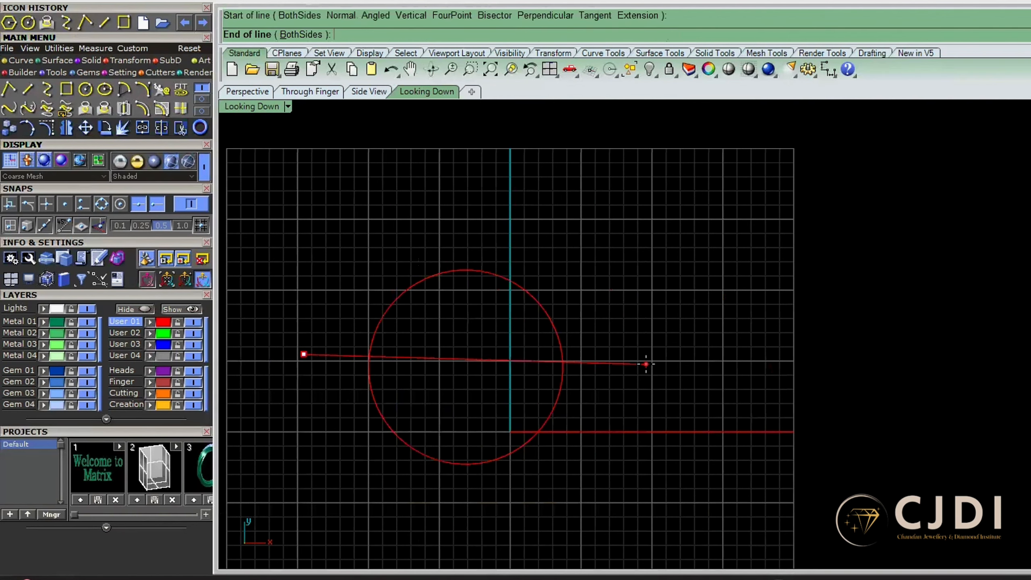
click(646, 358)
Select the circle and the horizontal line in turn to examine them as separate curves
scroll(552, 328, up, 4)
click(507, 263)
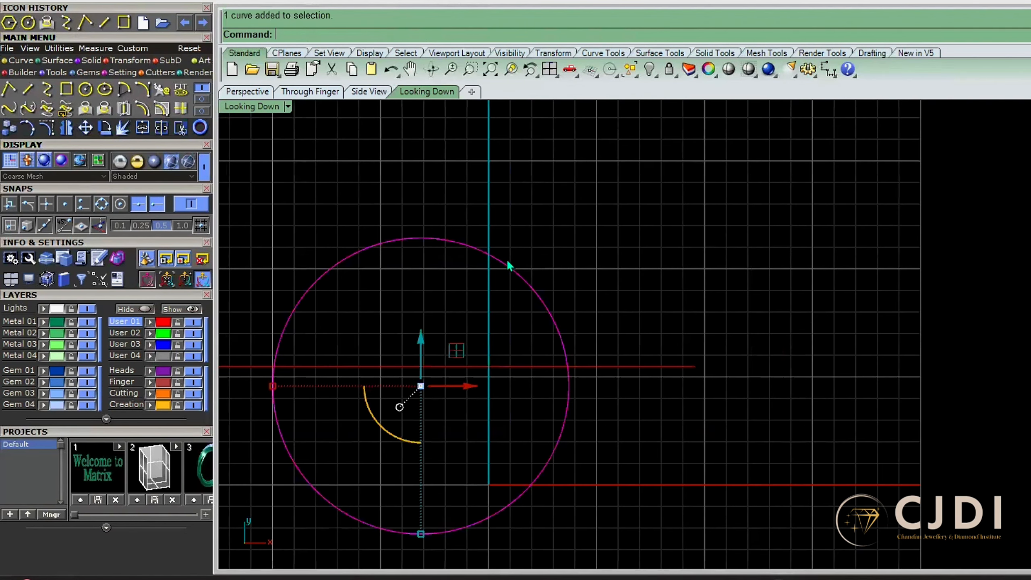
click(648, 321)
scroll(648, 320, up, 3)
click(645, 375)
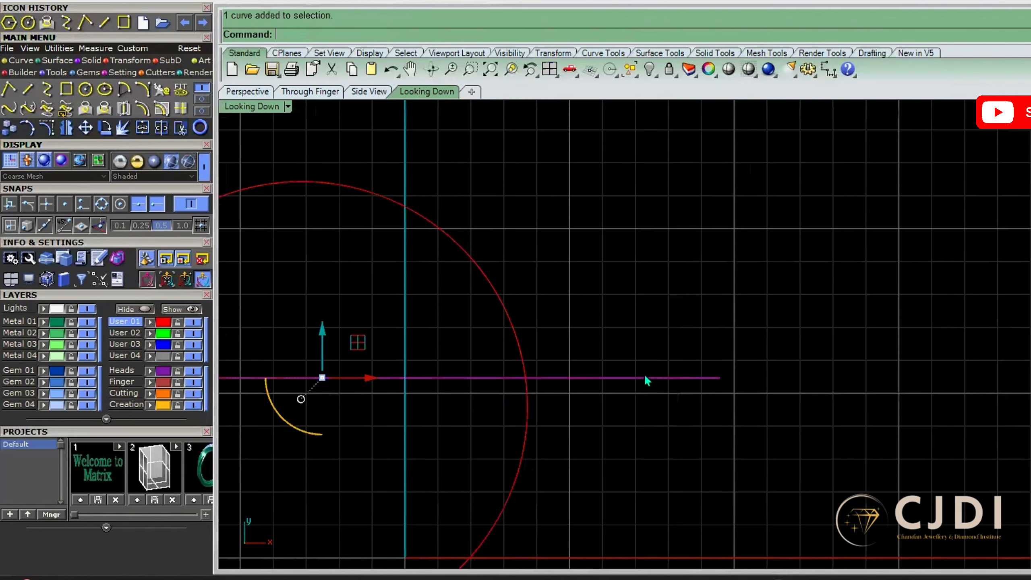
click(679, 444)
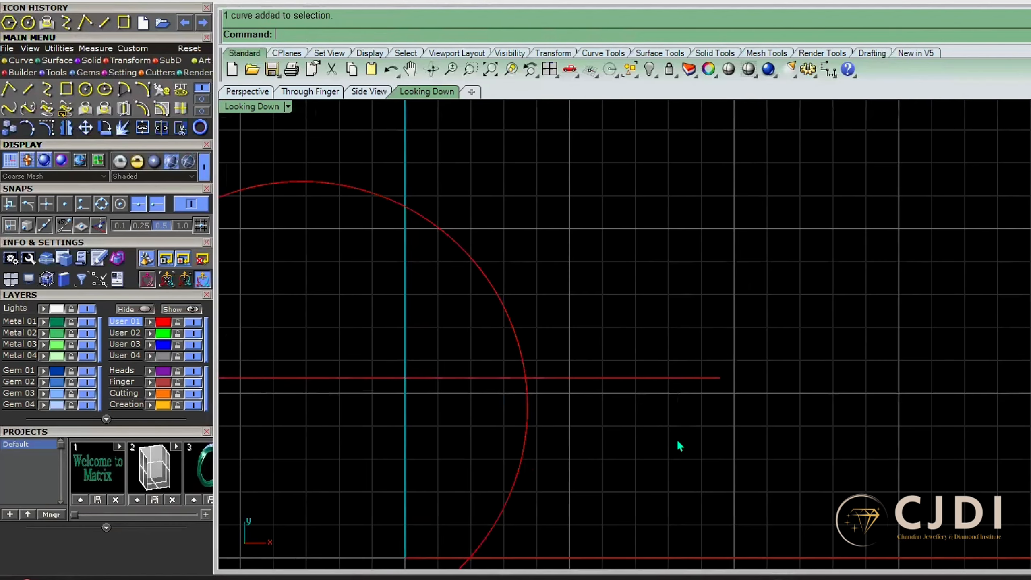
scroll(709, 353, down, 4)
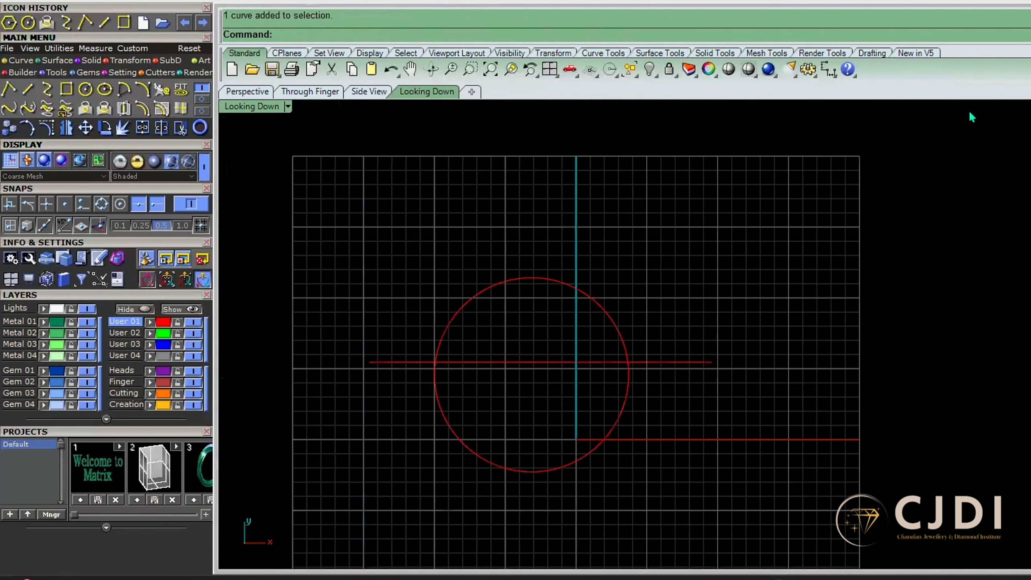
Split the circle using the horizontal line as the cutting object
click(159, 133)
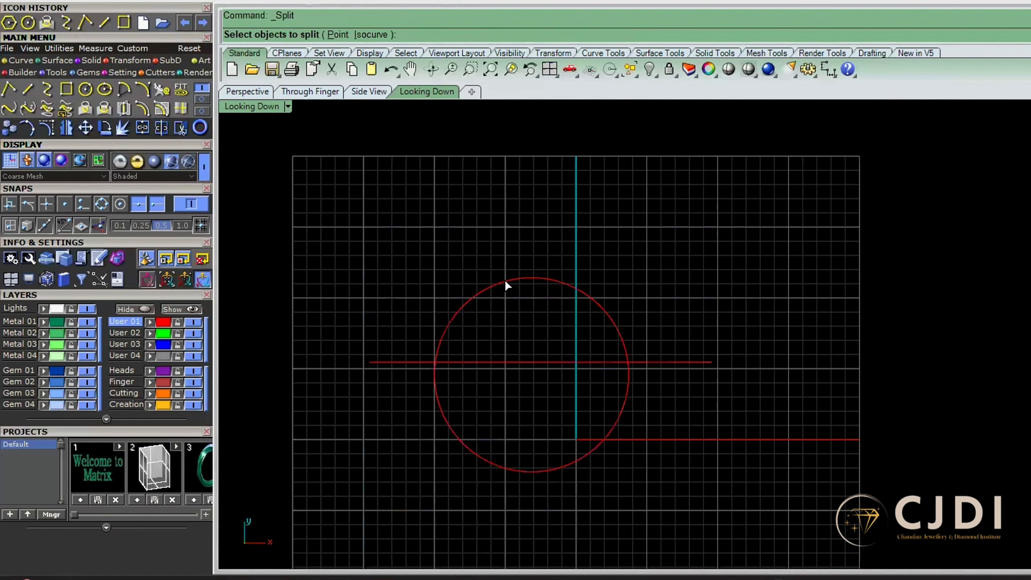
key(Escape)
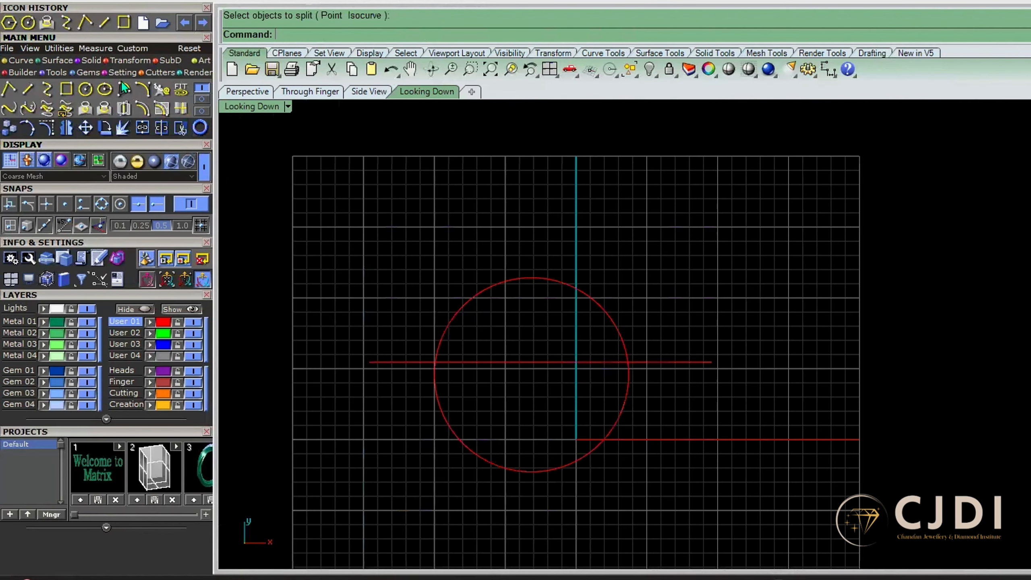
click(161, 128)
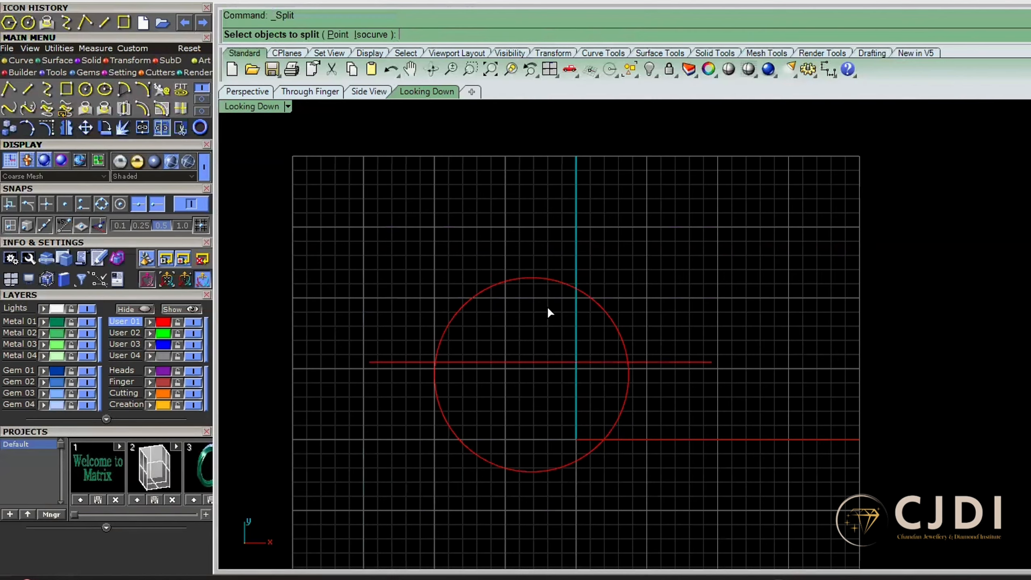
click(563, 287)
key(Return)
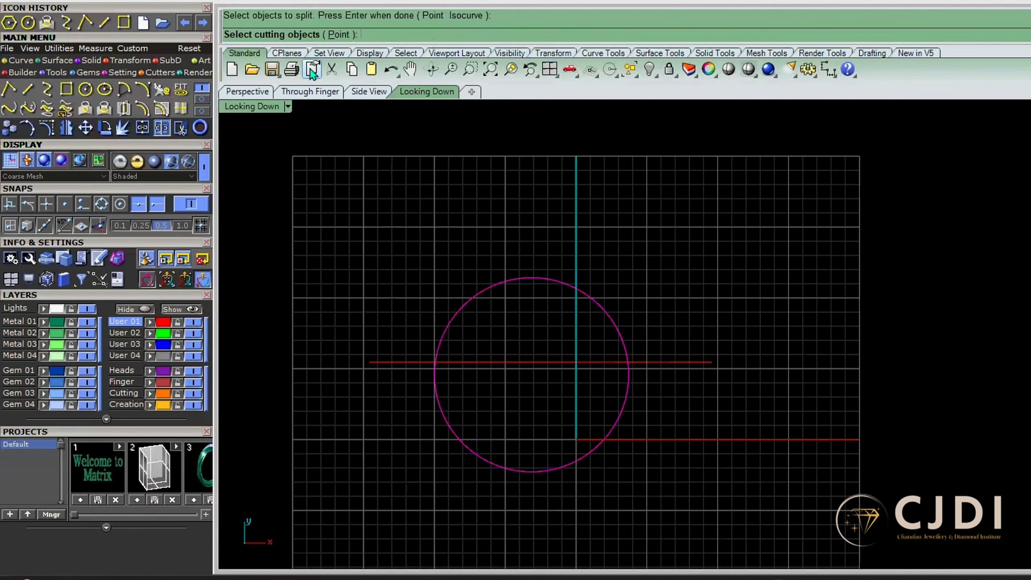
click(665, 363)
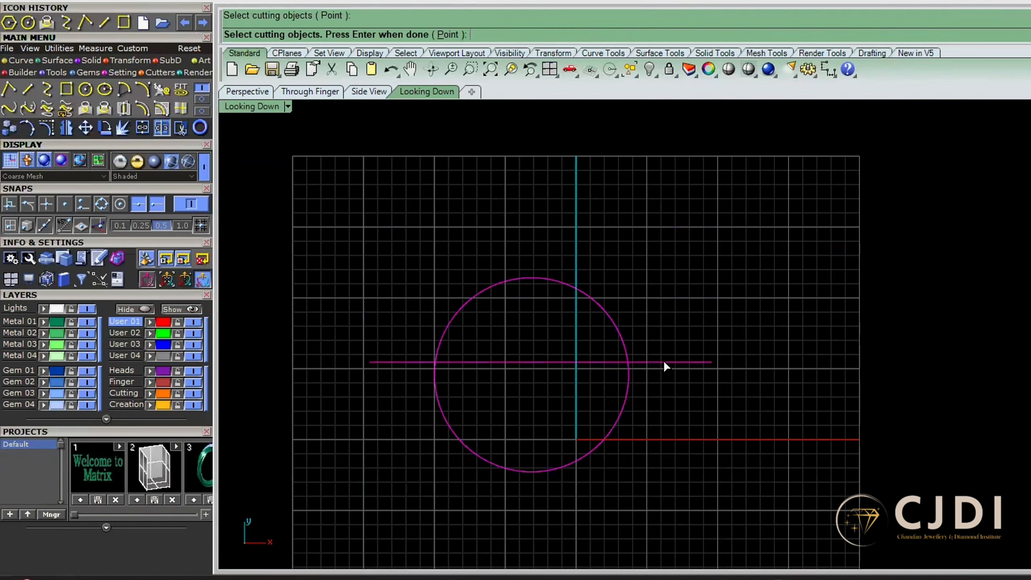
key(Return)
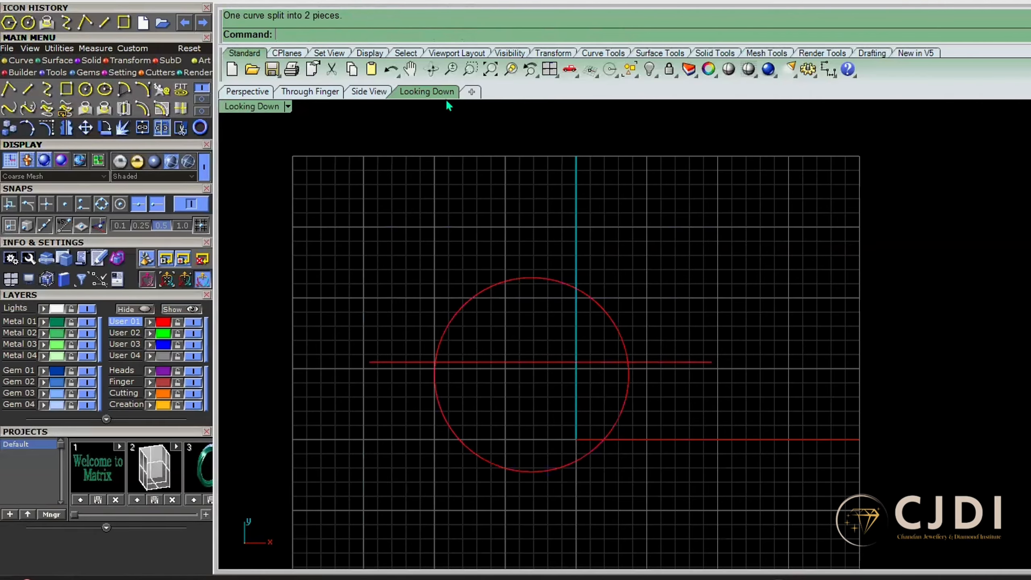
Try moving the two parts of the split circle apart, and undo the moves and the split
scroll(558, 281, up, 3)
click(558, 290)
scroll(594, 280, down, 6)
drag(642, 410, 648, 458)
key(ctrl+z)
key(ctrl+z)
key(ctrl+z)
key(ctrl+z)
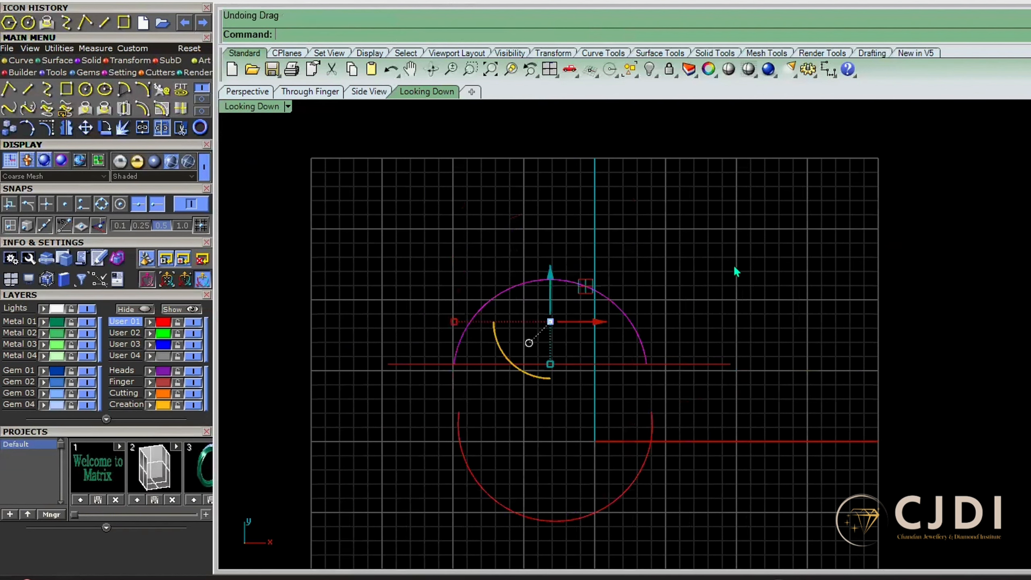
key(Escape)
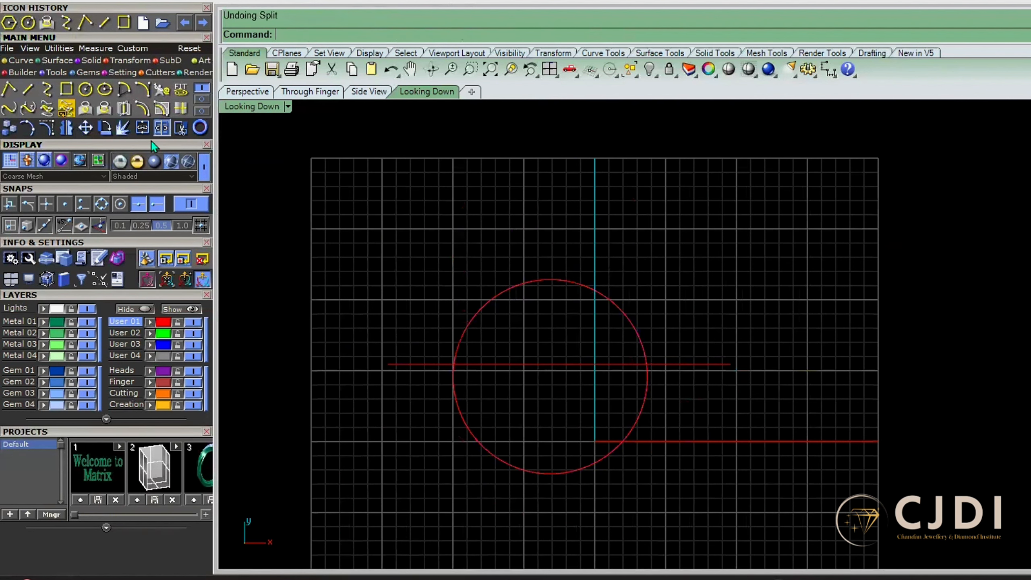
Split the circle again with the horizontal line as the cutter
click(162, 128)
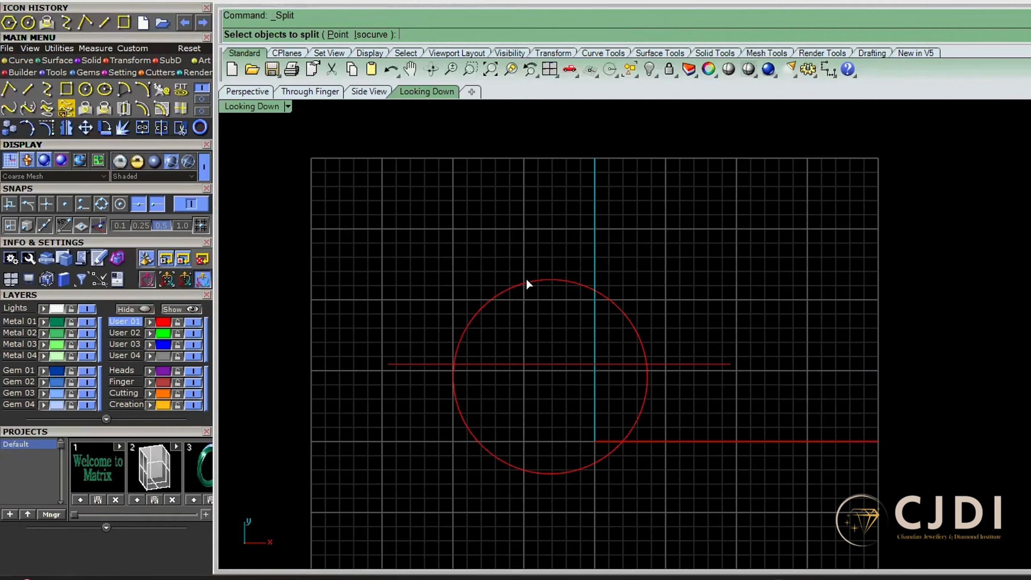
click(552, 280)
key(Return)
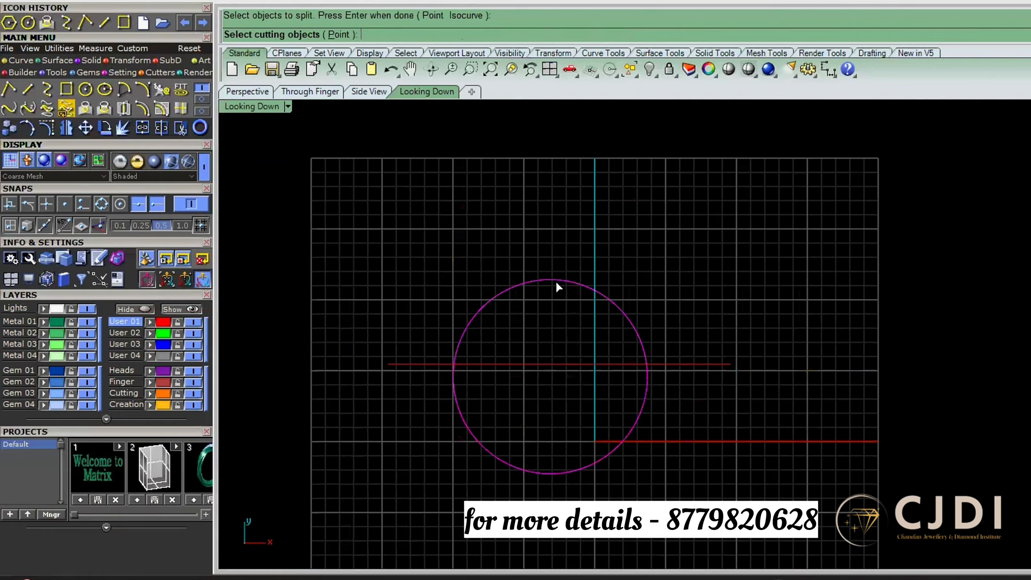
click(551, 365)
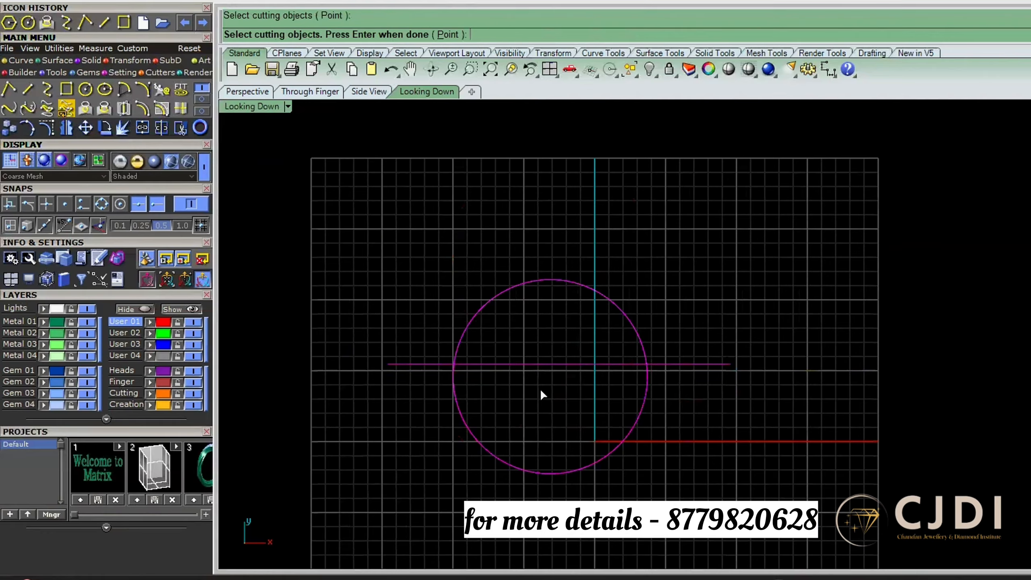
key(Return)
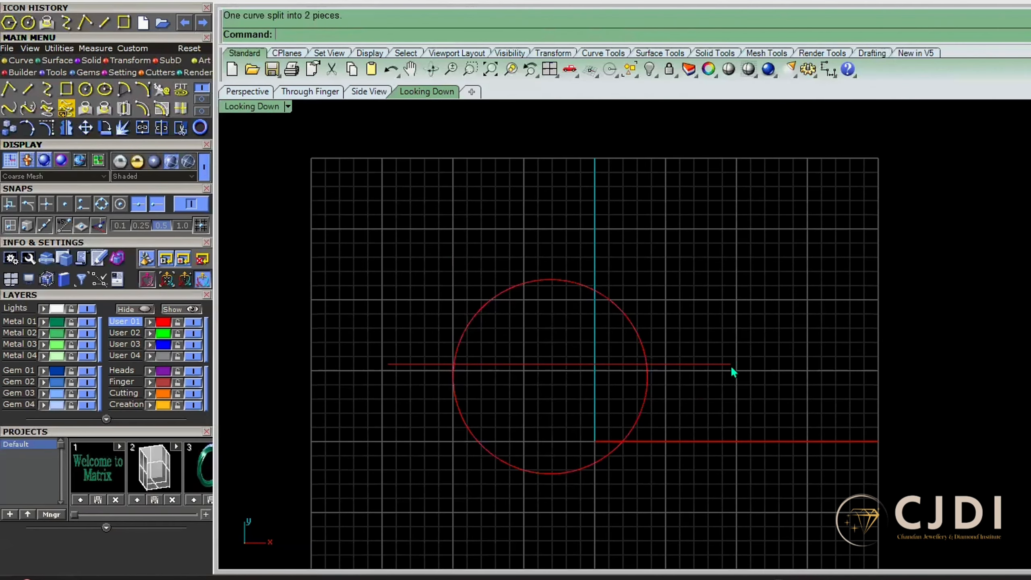
Try moving the circle's upper arc away from the lower one, and undo the move
drag(609, 300, 573, 243)
click(620, 441)
key(ctrl+z)
key(ctrl+z)
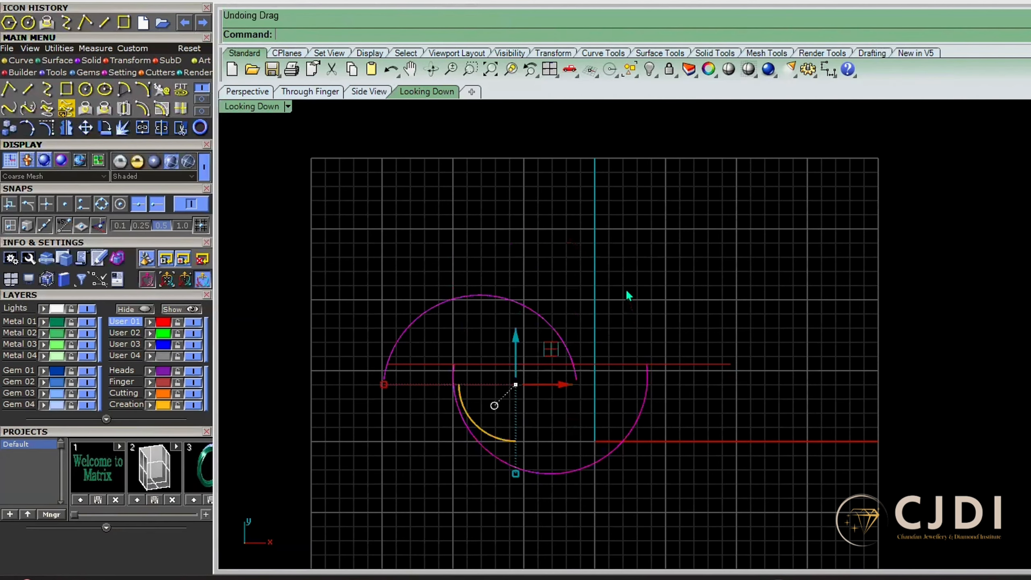
Delete the circle's upper arc above the horizontal line
click(620, 221)
click(548, 279)
key(Delete)
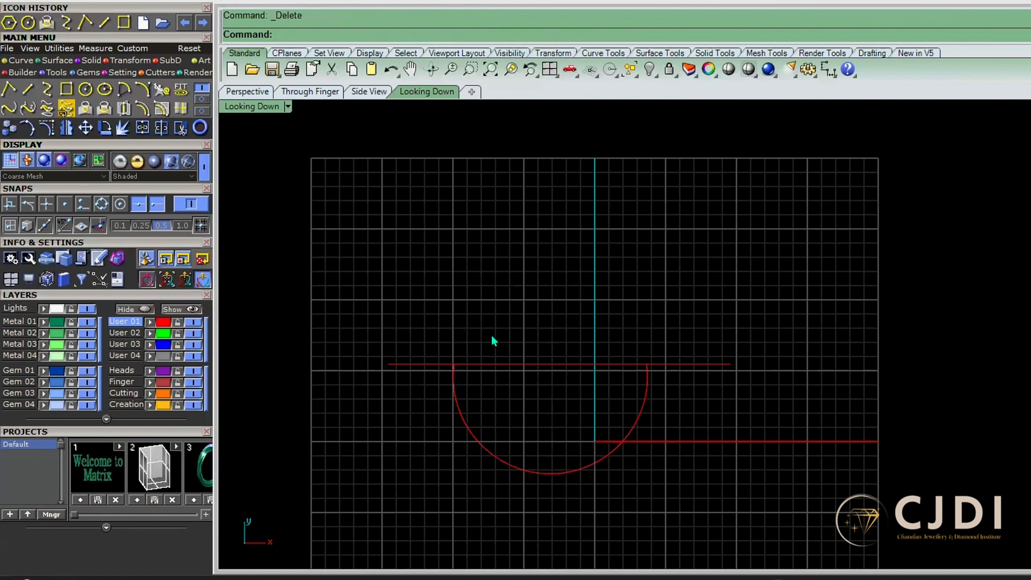
Delete the remaining lower arc and the horizontal line to empty the drawing
scroll(491, 334, down, 5)
scroll(578, 368, up, 5)
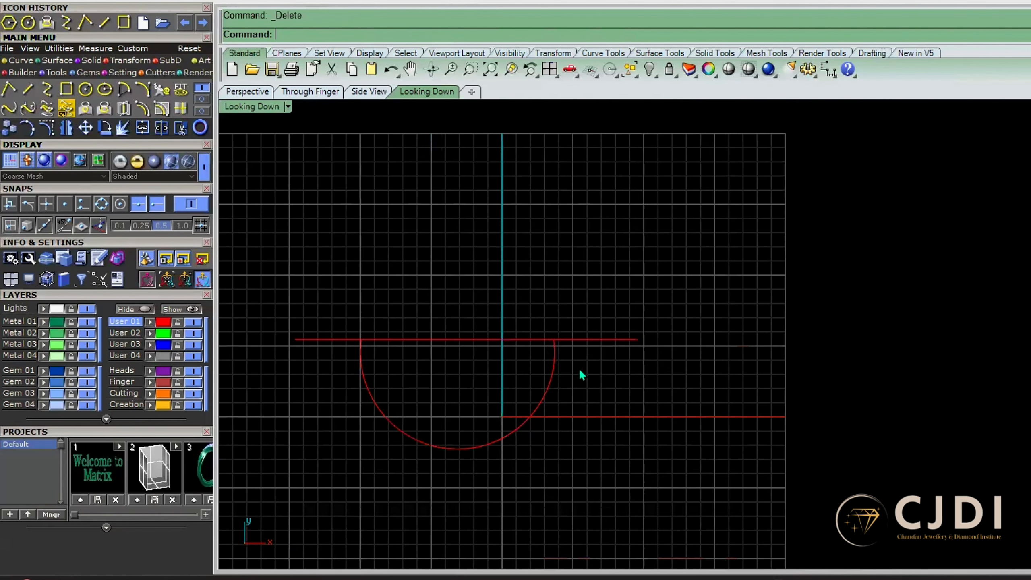
drag(690, 409, 527, 304)
scroll(526, 304, down, 4)
key(Delete)
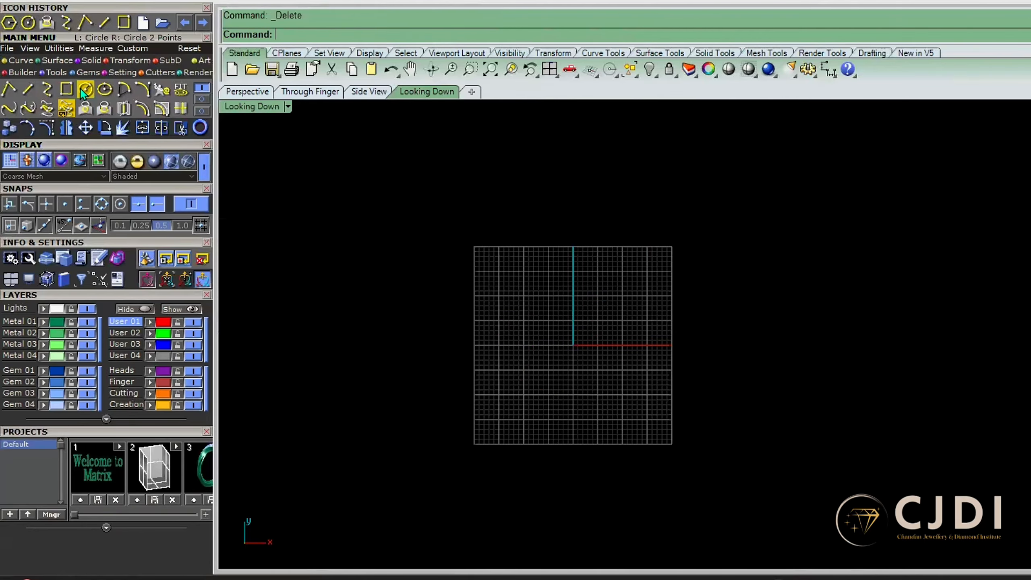
Draw a circle about 15.15 in diameter over the grid's upper-left corner
click(84, 94)
scroll(416, 255, up, 6)
click(537, 272)
click(587, 321)
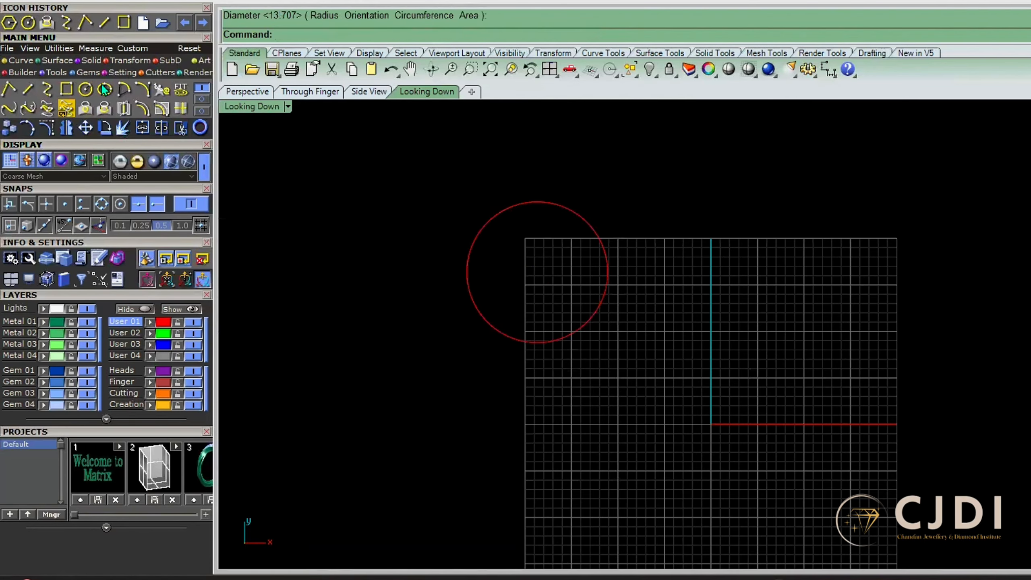
Draw two rectangles that overlap each other and the circle, one across its lower right and one across its lower left
click(66, 89)
click(558, 313)
click(695, 415)
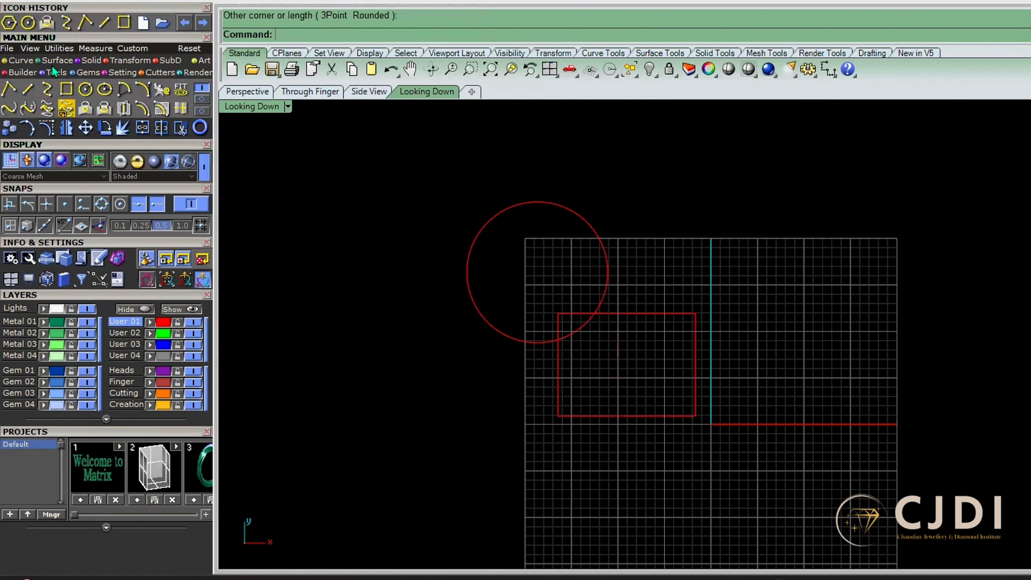
click(65, 89)
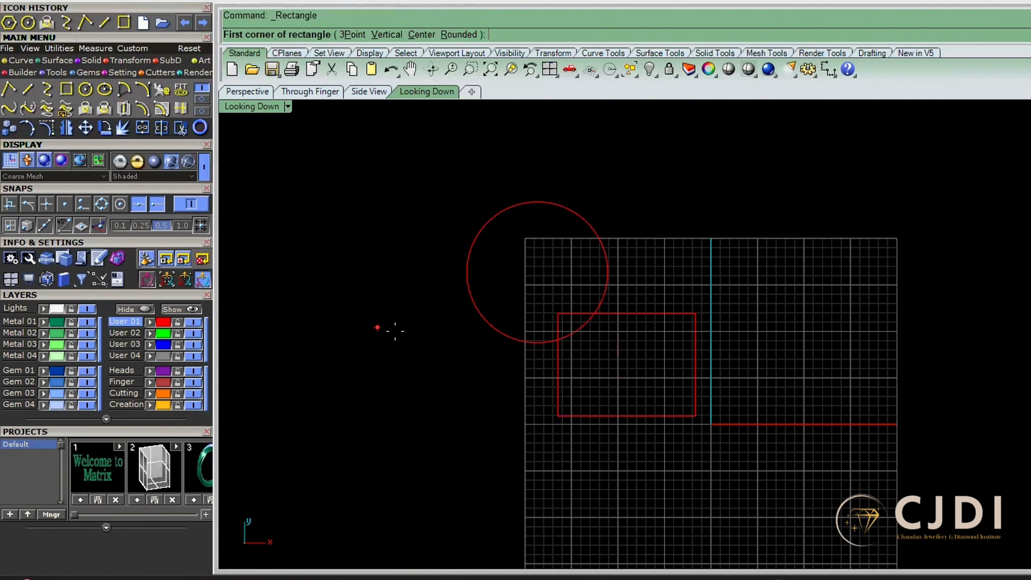
click(439, 420)
click(574, 276)
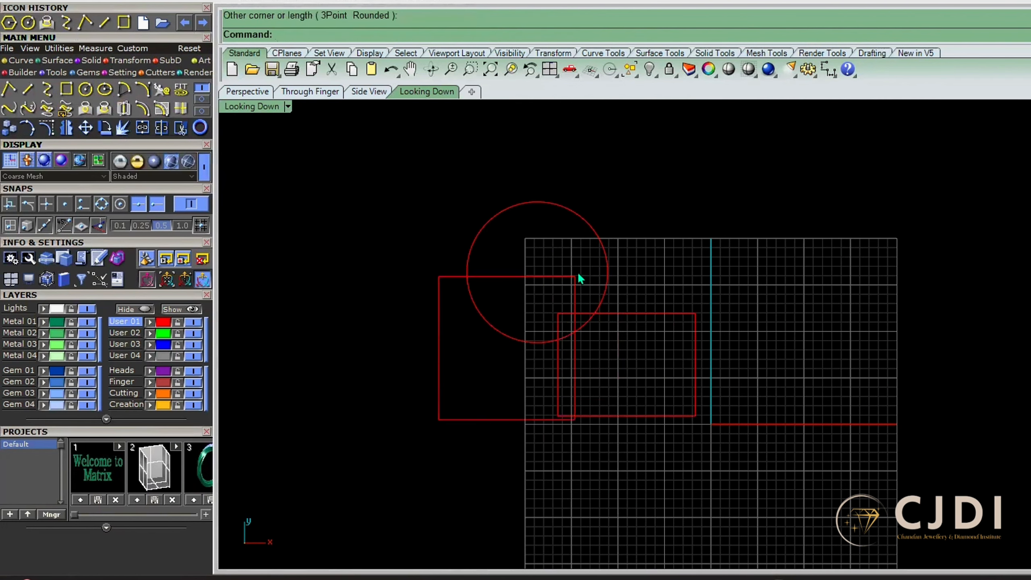
Draw a larger second circle overlapping the first circle's upper right
click(85, 88)
click(585, 186)
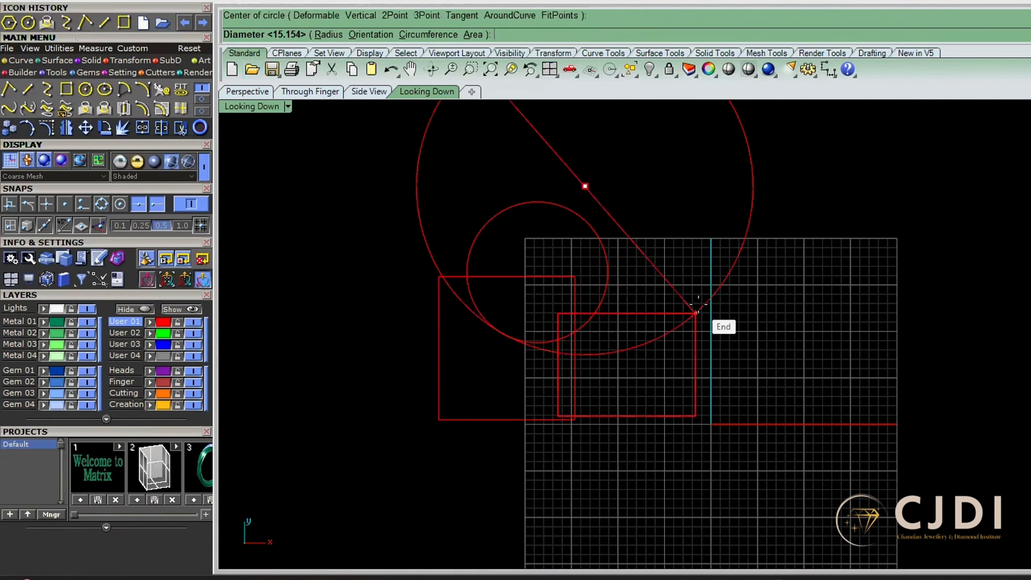
click(652, 249)
scroll(495, 235, down, 8)
scroll(478, 260, up, 10)
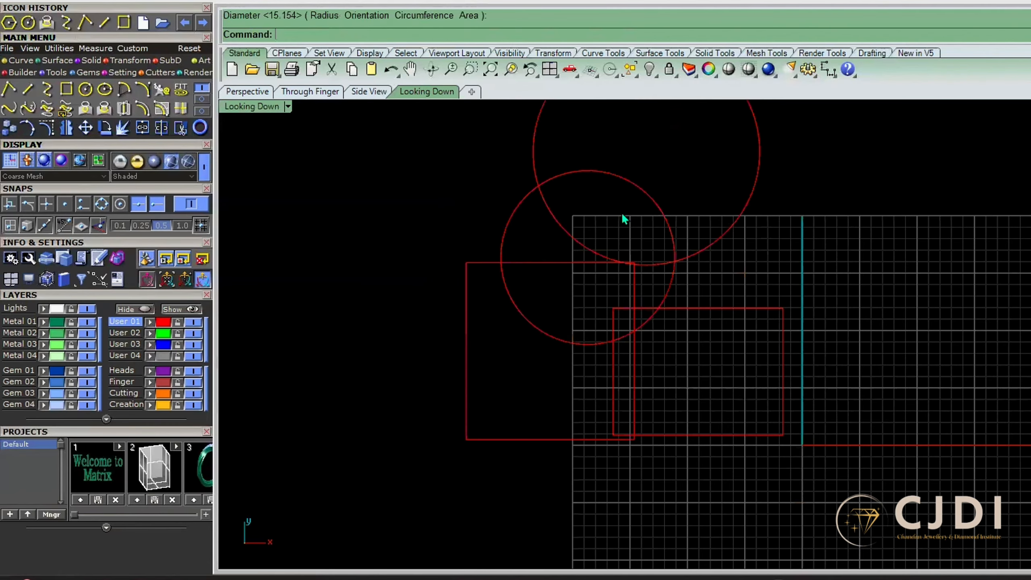
Move the larger circle to the right and slightly up so it only partly overlaps the smaller circle
click(574, 238)
drag(681, 117, 741, 105)
scroll(625, 282, down, 10)
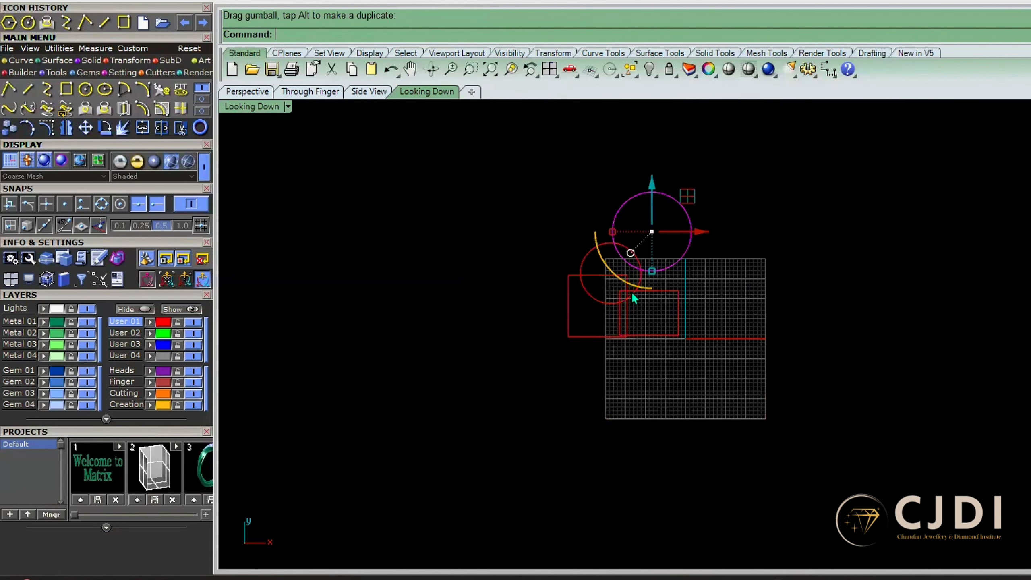
click(652, 246)
scroll(653, 249, up, 5)
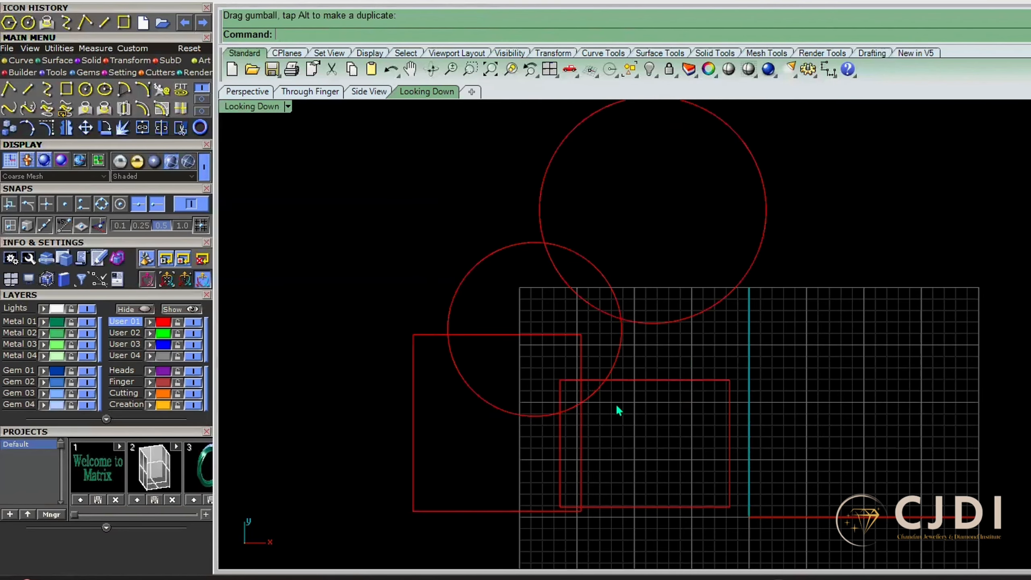
scroll(615, 403, up, 3)
click(611, 379)
scroll(610, 380, up, 3)
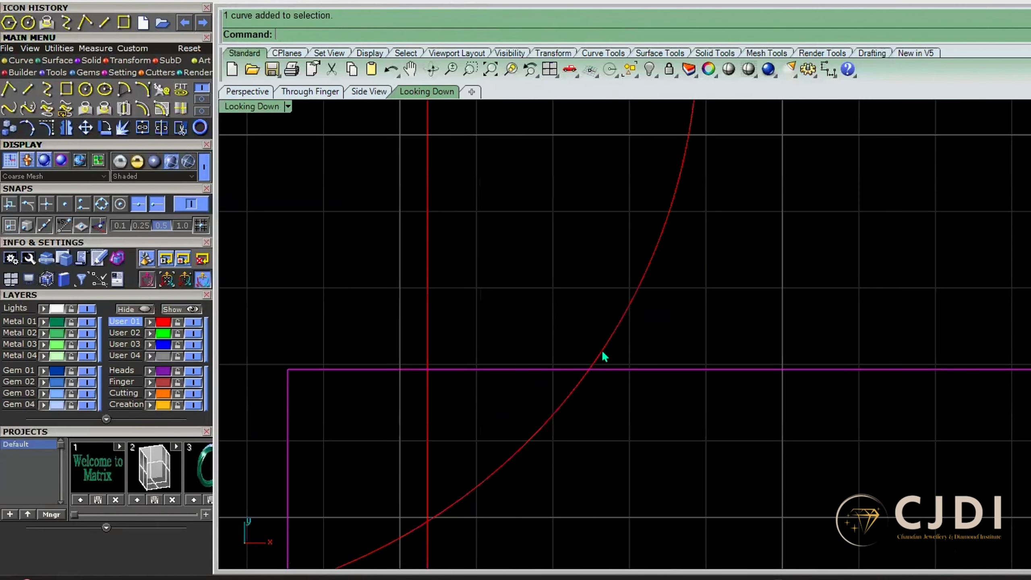
click(608, 359)
scroll(608, 359, down, 4)
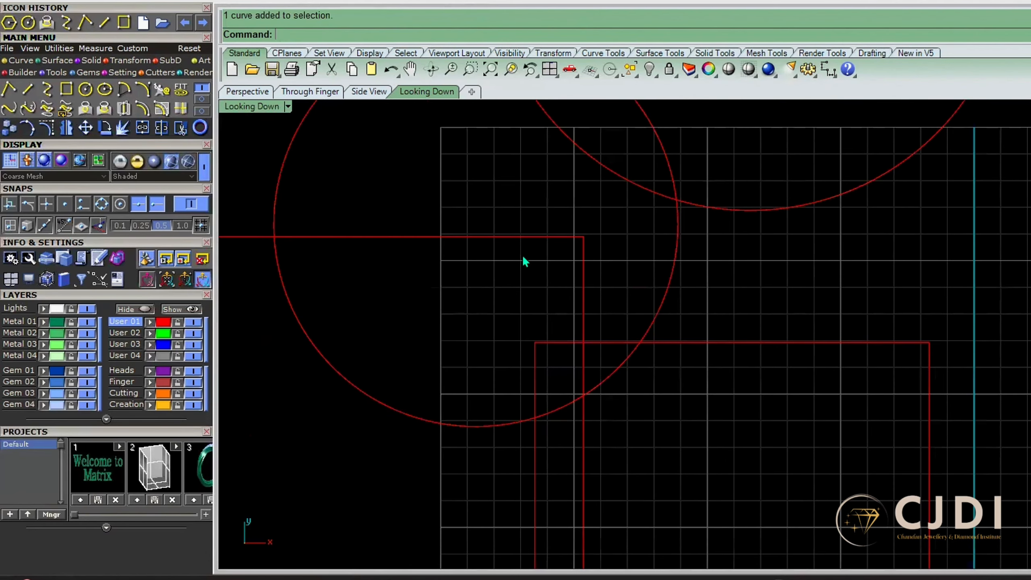
drag(535, 364, 541, 351)
scroll(562, 354, down, 5)
click(719, 302)
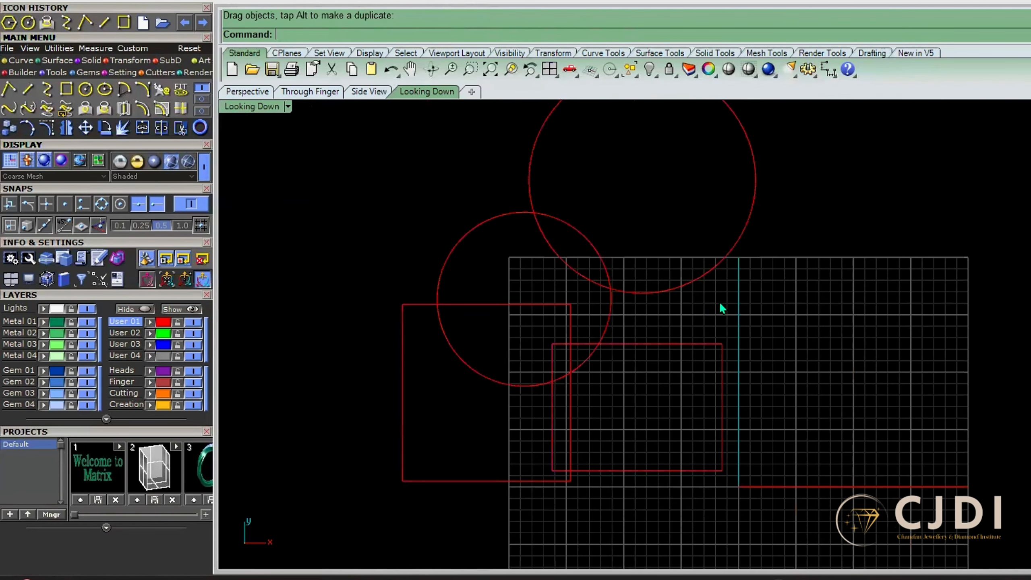
key(ctrl+z)
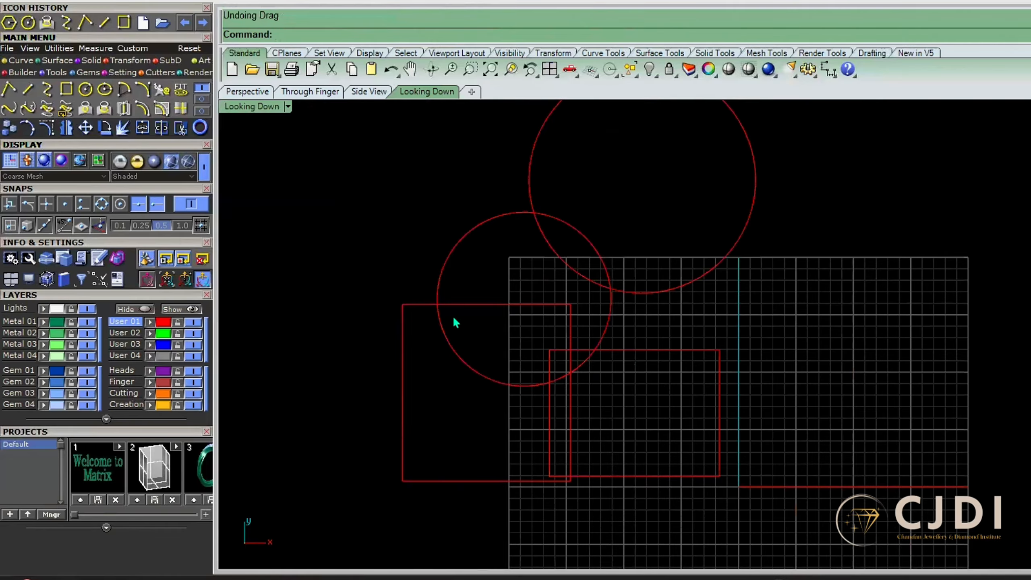
Draw a circle centred near the grid's upper-right corner, clear of the existing curves
scroll(453, 323, down, 3)
click(94, 93)
scroll(698, 340, up, 2)
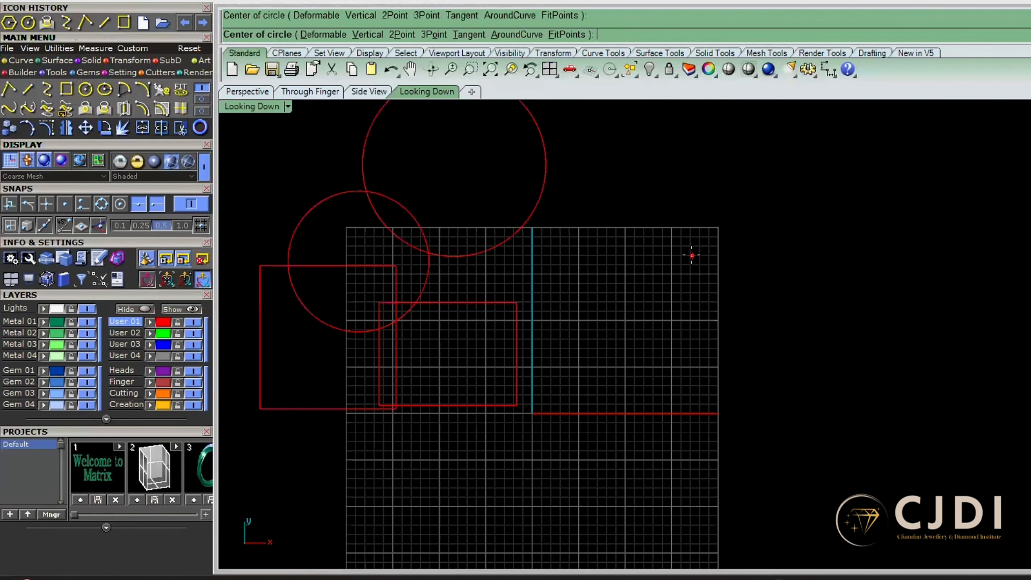
click(691, 255)
click(726, 247)
Duplicate the new circle twice so the three equal circles overlap one another in a triangular arrangement
drag(730, 247, 758, 271)
key(ctrl+z)
key(alt)
drag(724, 214, 762, 269)
key(alt)
click(805, 229)
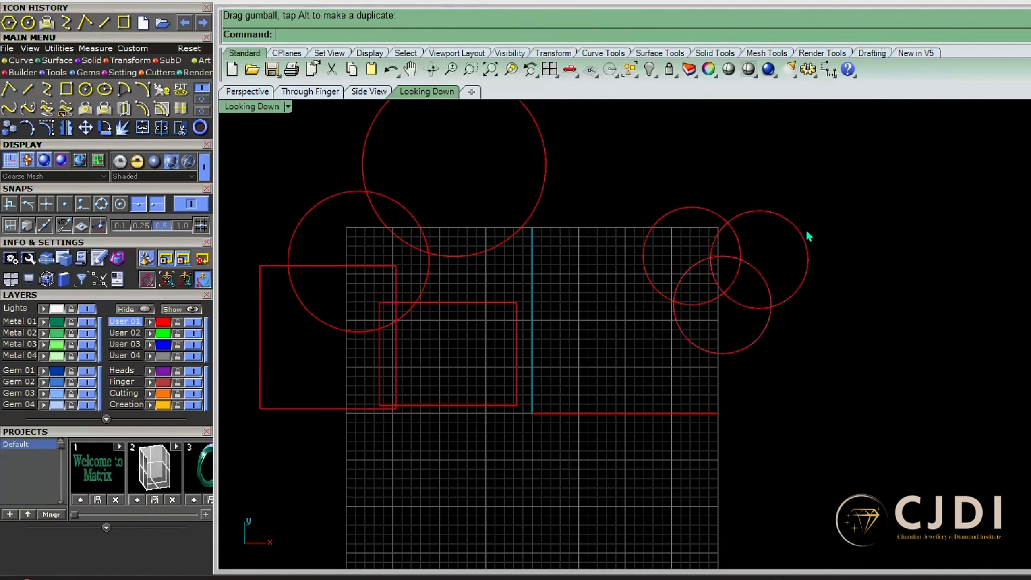
Try trimming the inner arcs of the three overlapping circles one by one using Trim, and undo the trim
scroll(791, 243, up, 4)
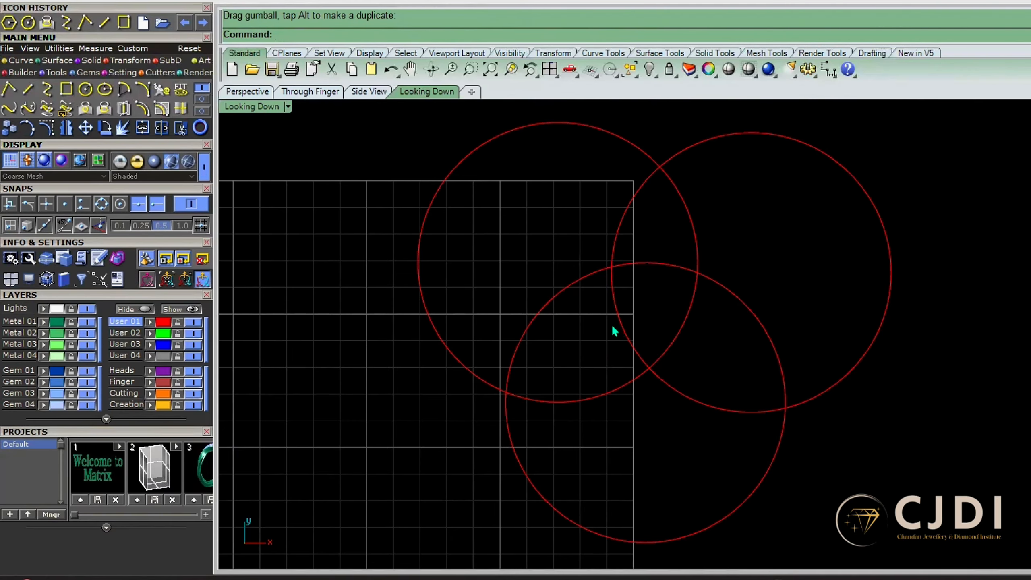
scroll(611, 324, down, 3)
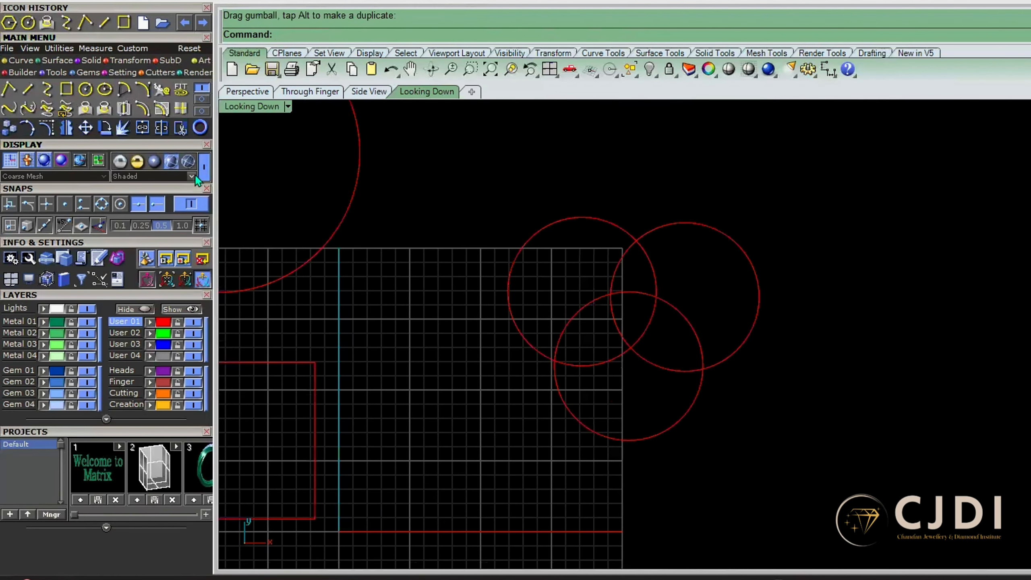
drag(904, 203, 465, 506)
drag(918, 183, 457, 480)
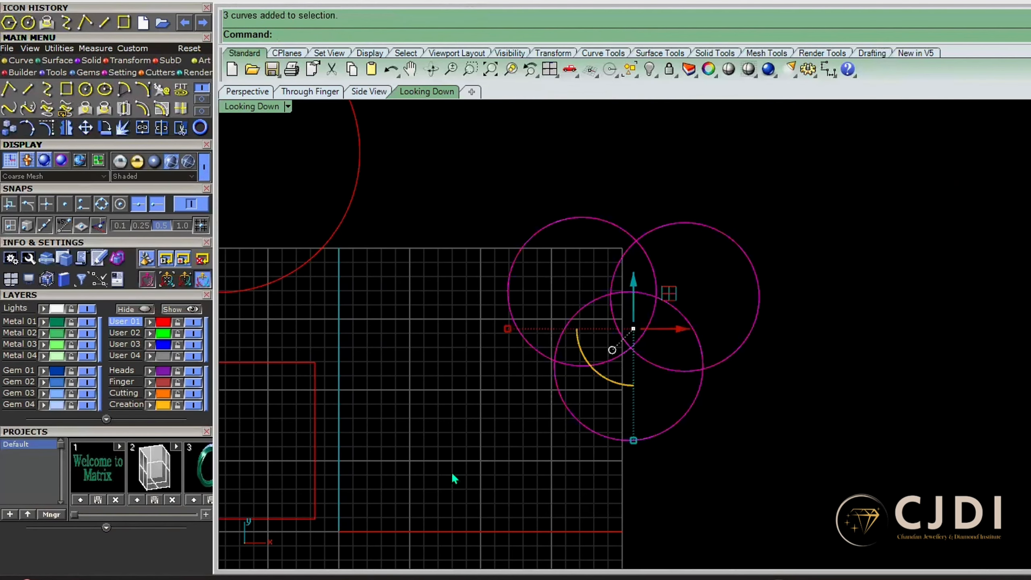
click(182, 128)
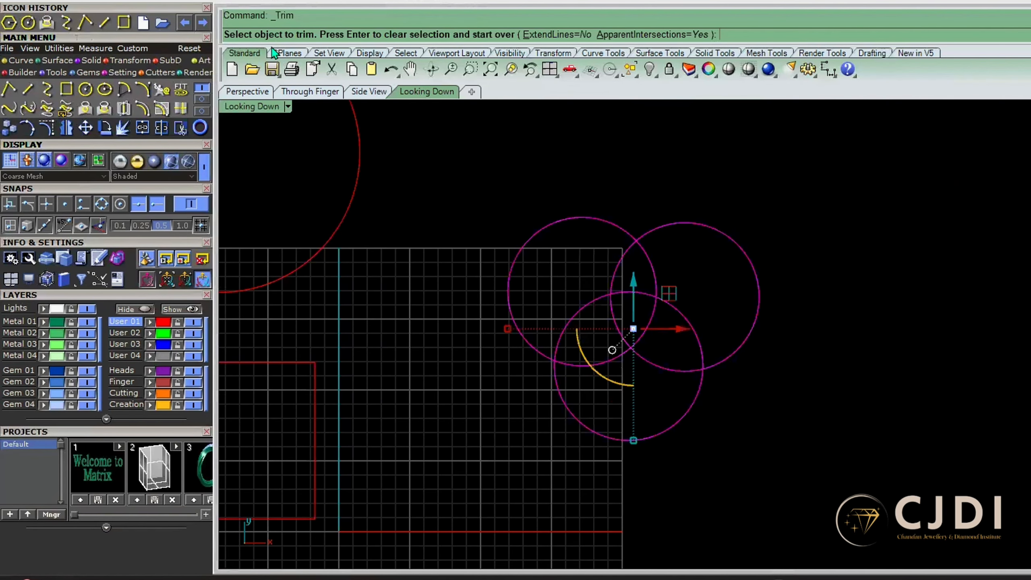
scroll(685, 309, up, 6)
click(658, 250)
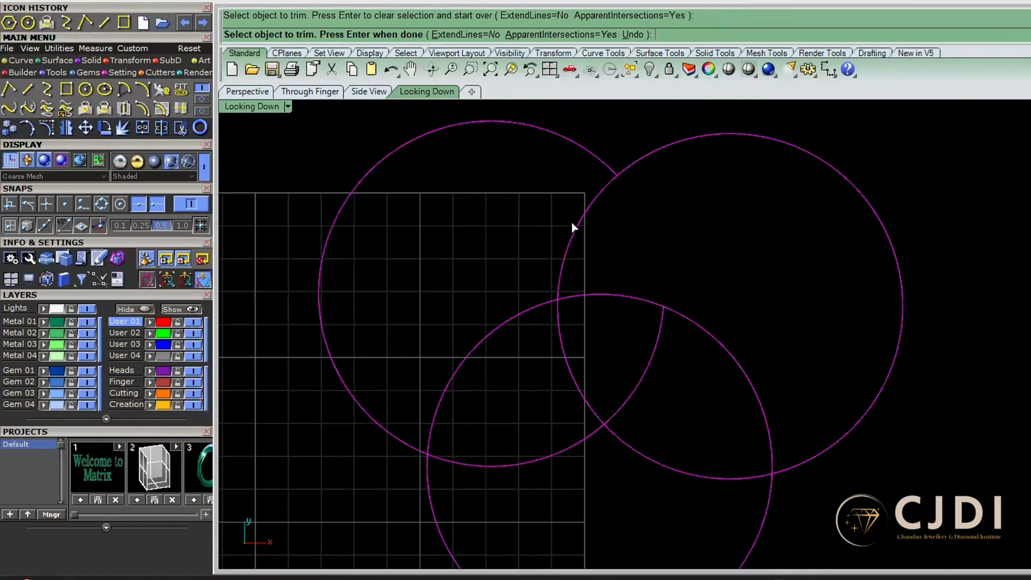
click(582, 214)
click(587, 296)
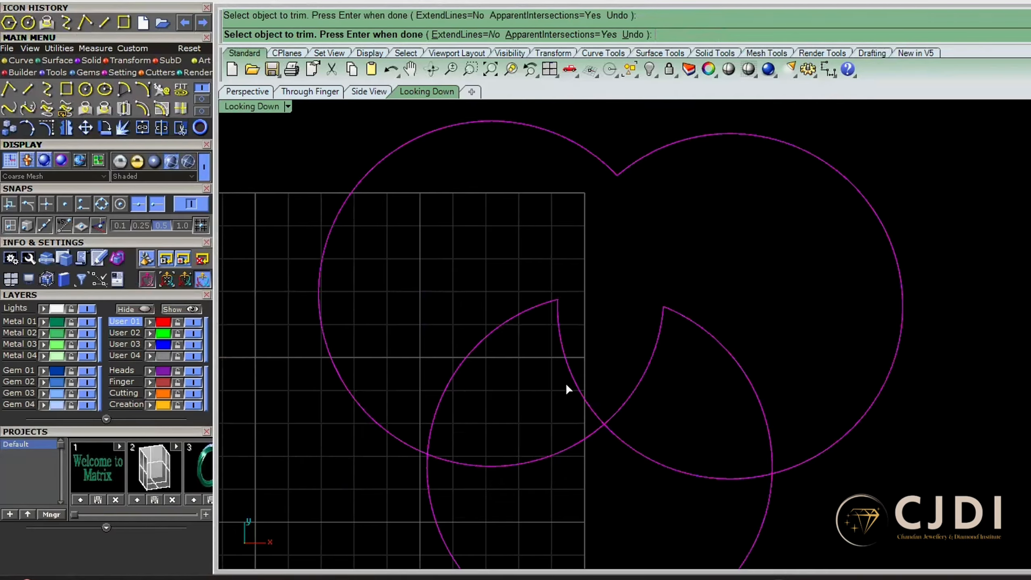
click(631, 446)
key(ctrl+z)
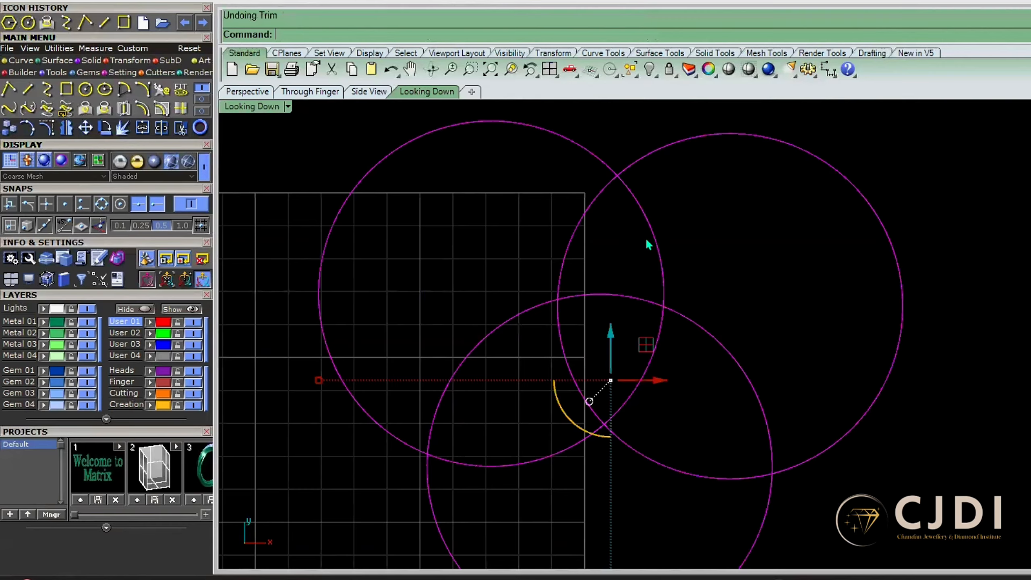
Trim the two arcs inside the overlap of the upper circles, from their top intersection down to the lower circle
right_click(597, 251)
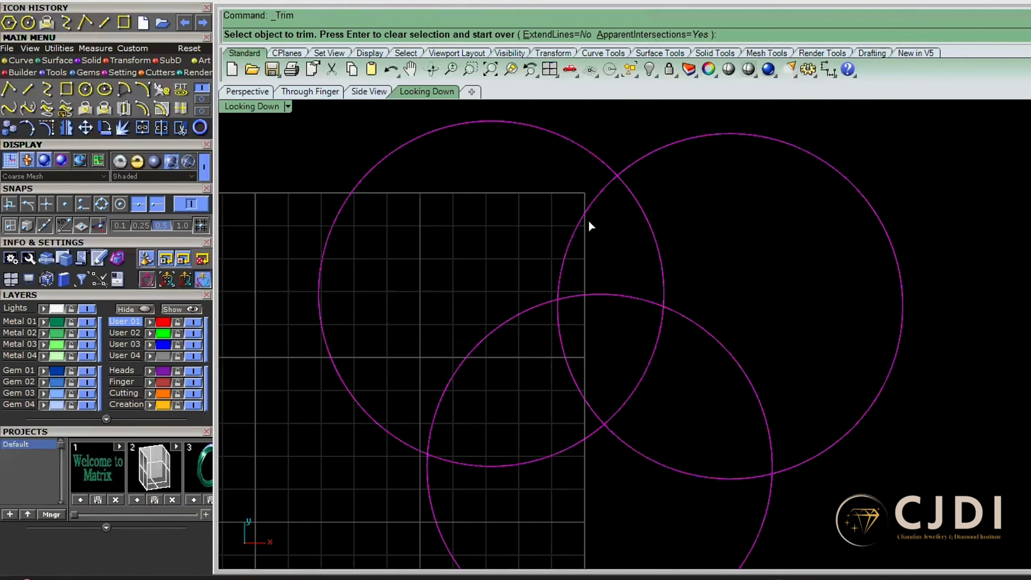
click(640, 208)
click(579, 222)
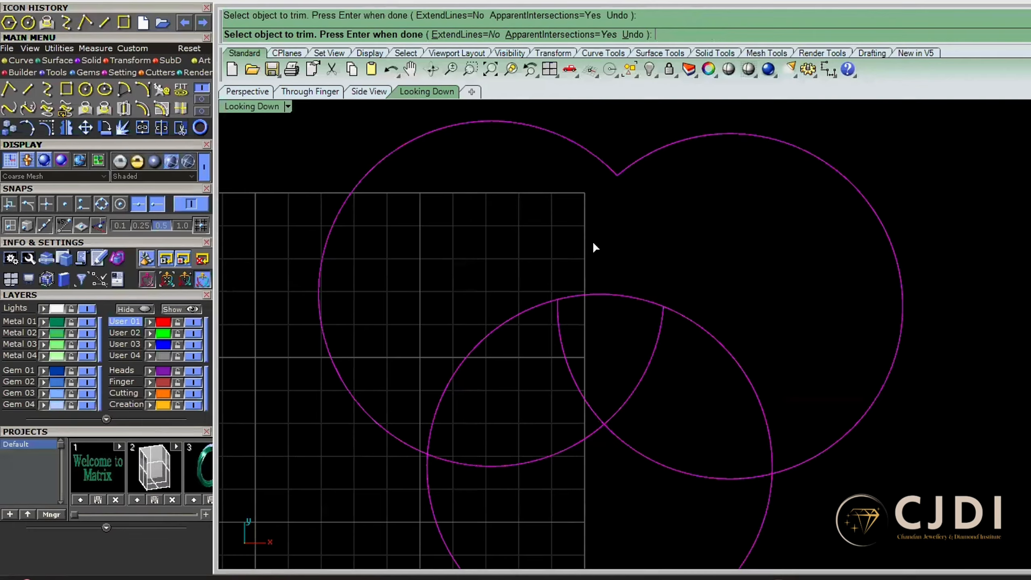
Try trimming arc pieces around the lower inner intersection of the three circles, and undo those cuts within Trim
click(607, 410)
click(620, 432)
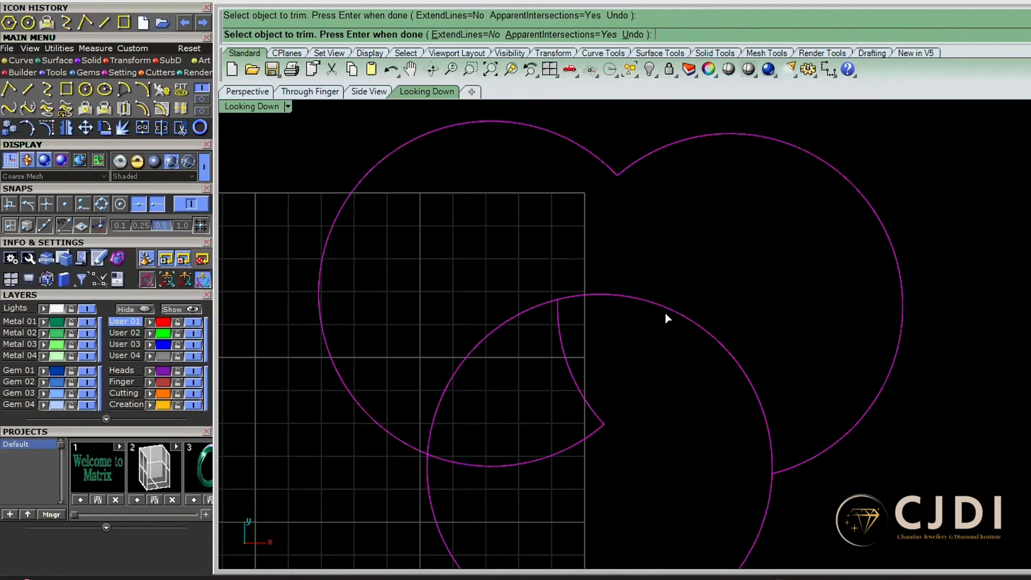
click(632, 35)
click(640, 35)
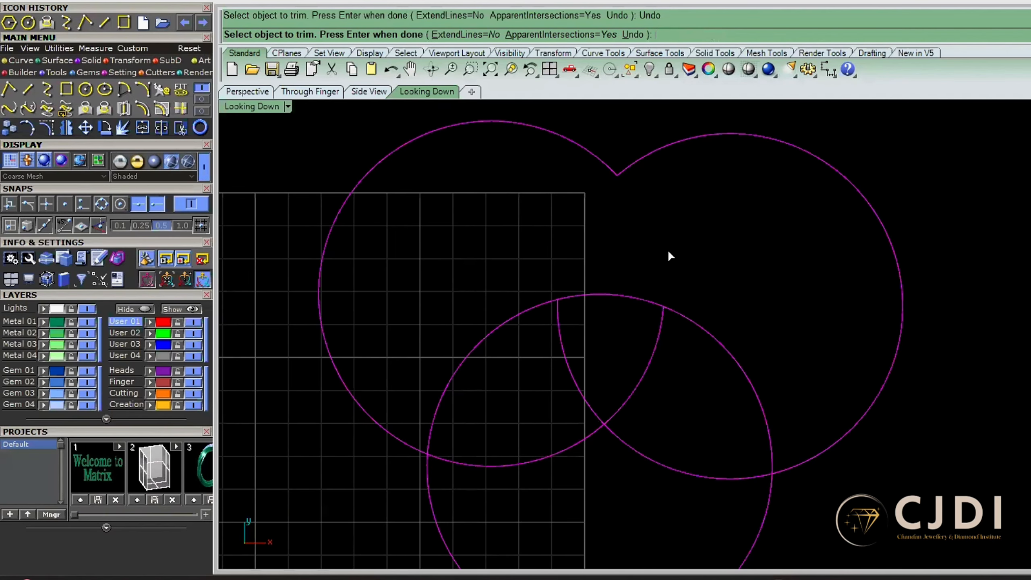
Trim all remaining inner arcs of the three circles at once, leaving only the three-lobed outer outline
drag(684, 310, 533, 454)
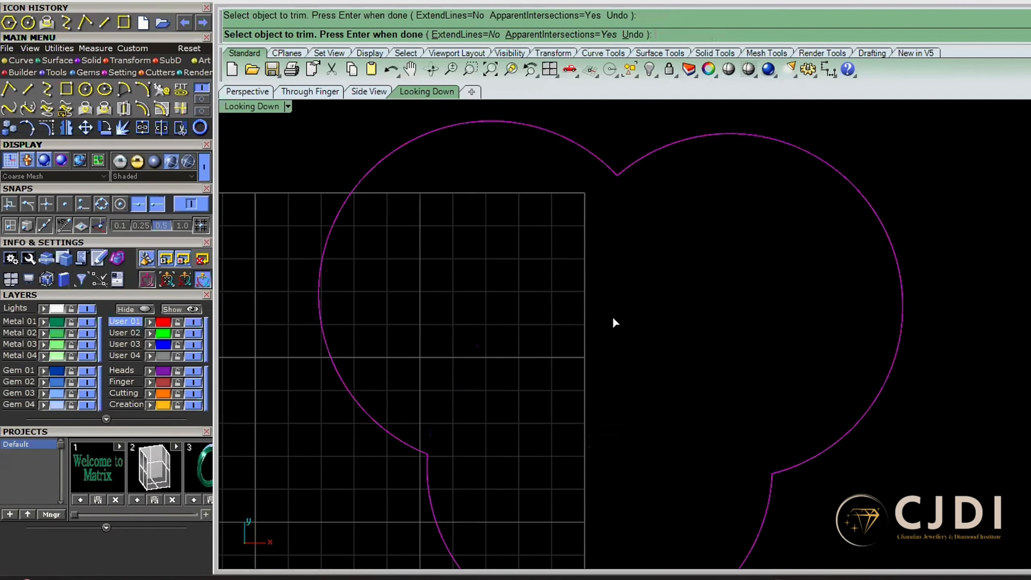
key(Return)
scroll(640, 265, down, 3)
scroll(619, 207, up, 6)
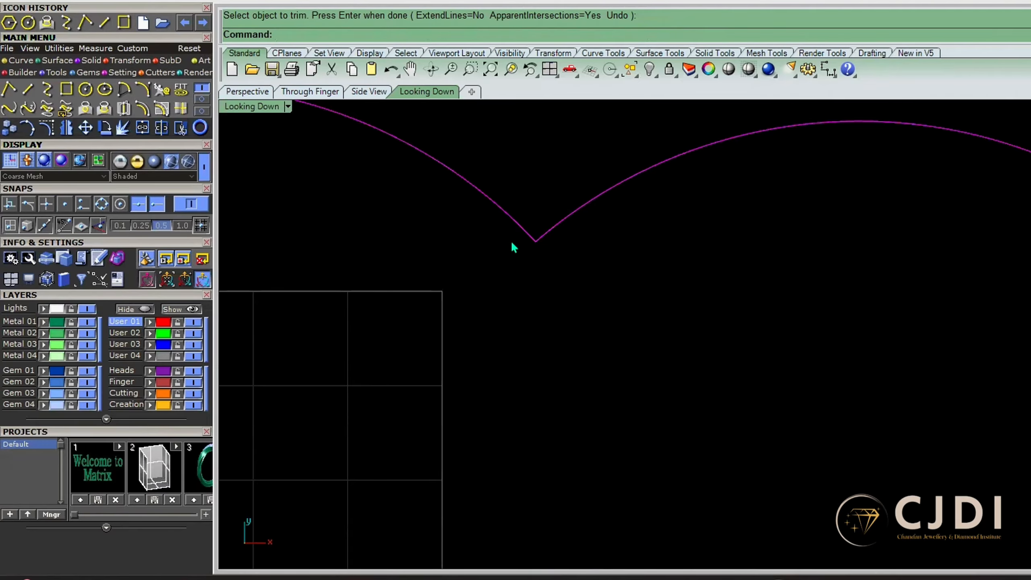
Join the three outer arcs into one closed curve and select it to check the join
scroll(543, 247, down, 5)
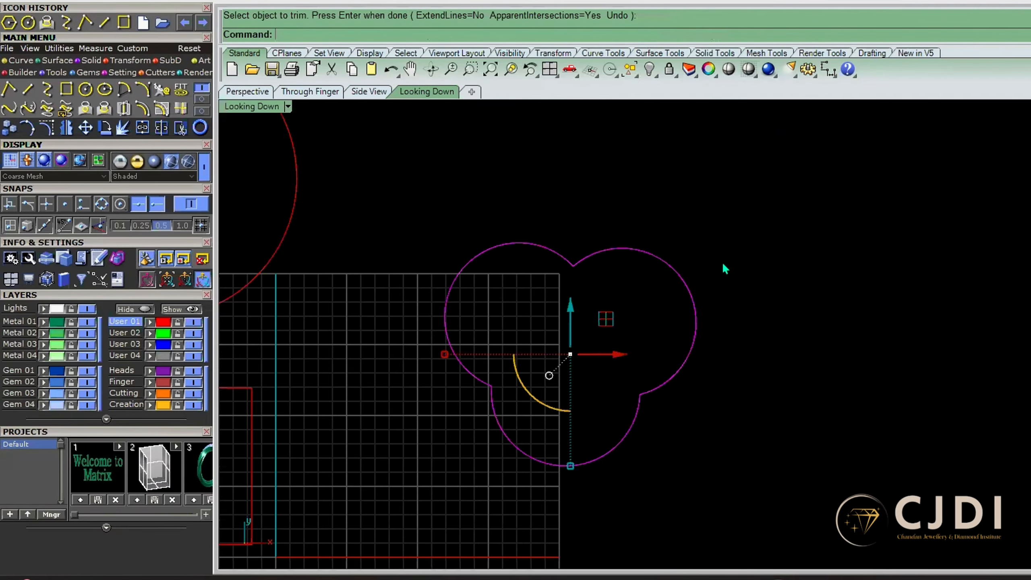
click(142, 128)
click(800, 279)
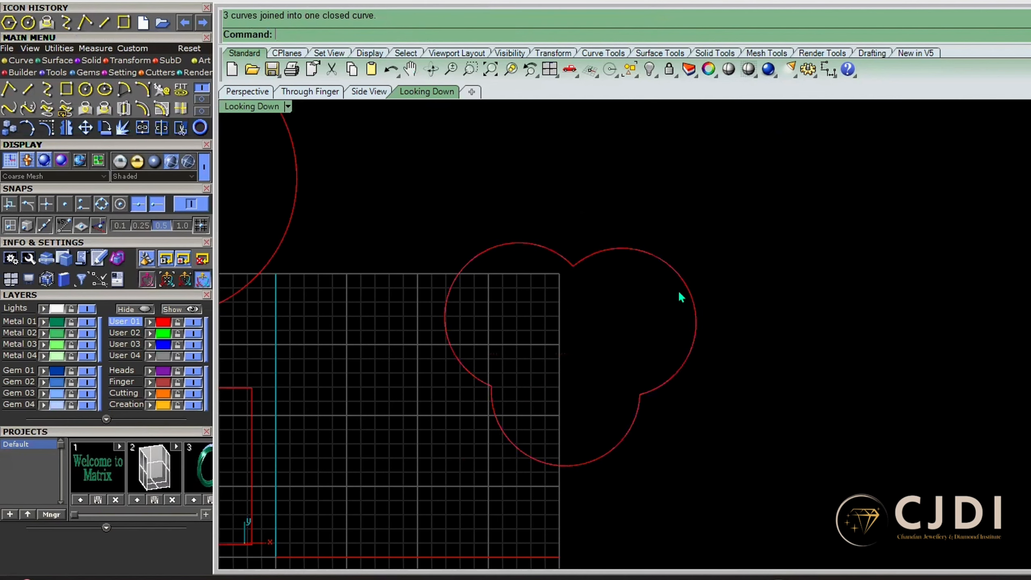
click(688, 290)
click(670, 175)
Start Trim on the two overlapping circles and two rectangles, and remove the rectangles' overlapping edges below the smaller circle
scroll(674, 183, down, 3)
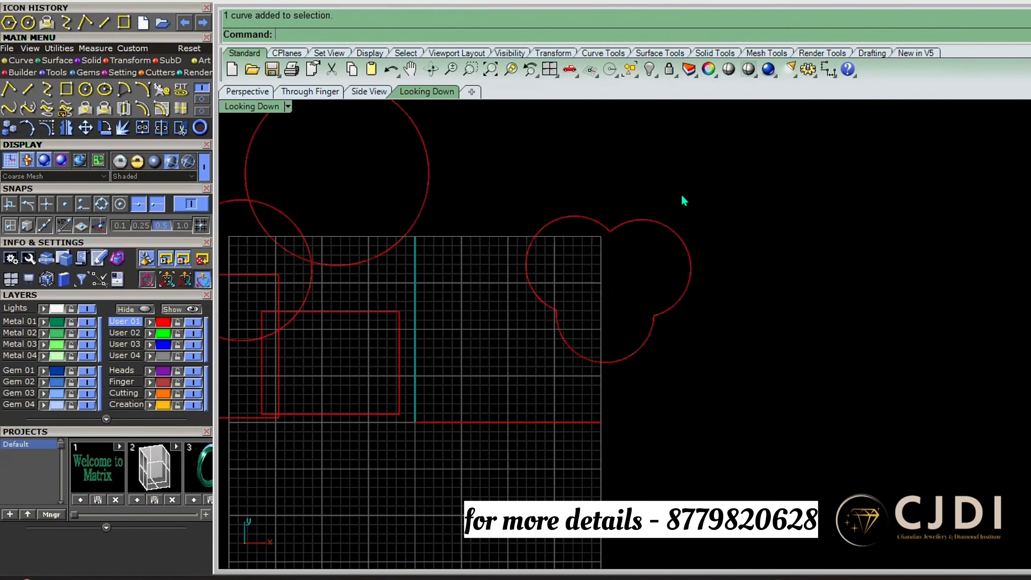
scroll(432, 258, down, 2)
scroll(624, 330, down, 2)
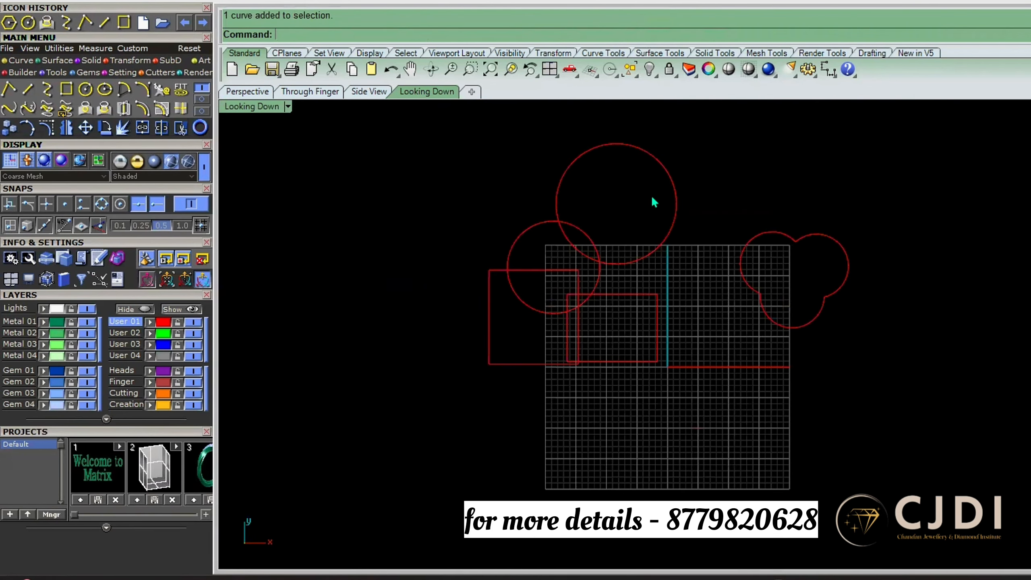
drag(656, 202, 467, 357)
click(181, 128)
scroll(557, 306, up, 5)
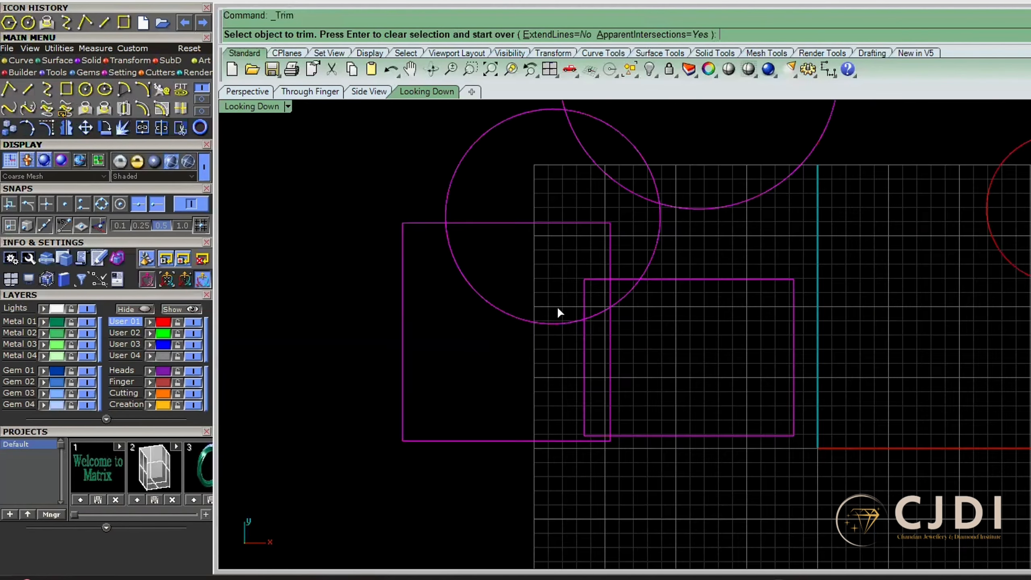
drag(615, 351, 616, 351)
scroll(673, 435, down, 3)
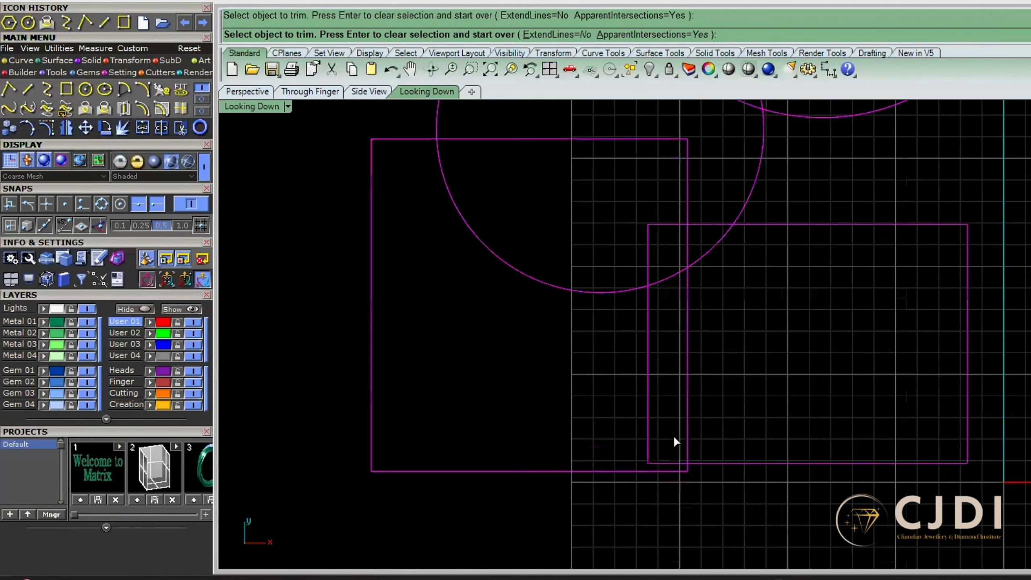
scroll(762, 372, up, 5)
scroll(711, 433, down, 3)
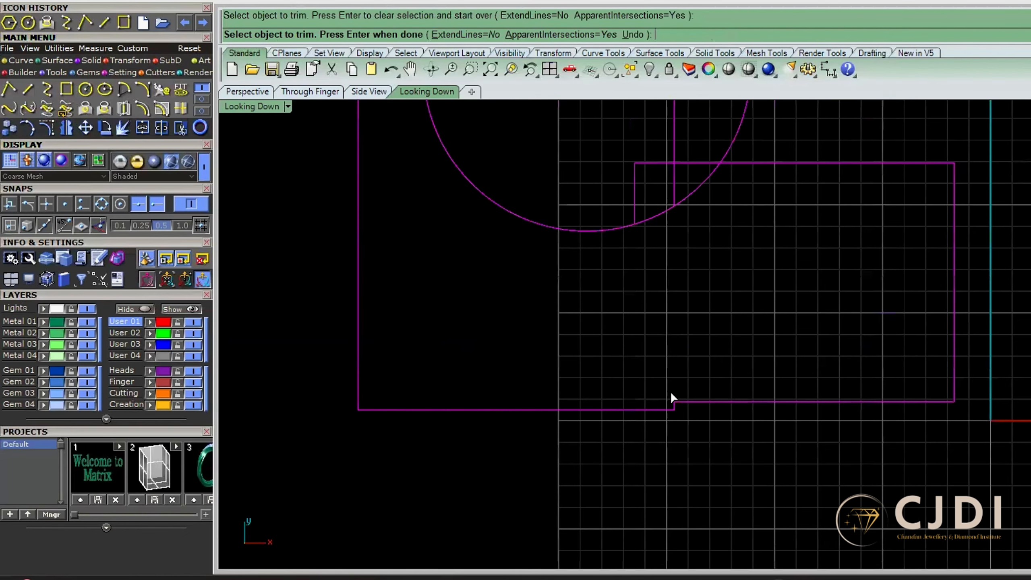
scroll(672, 396, up, 4)
scroll(651, 442, down, 3)
scroll(679, 334, up, 4)
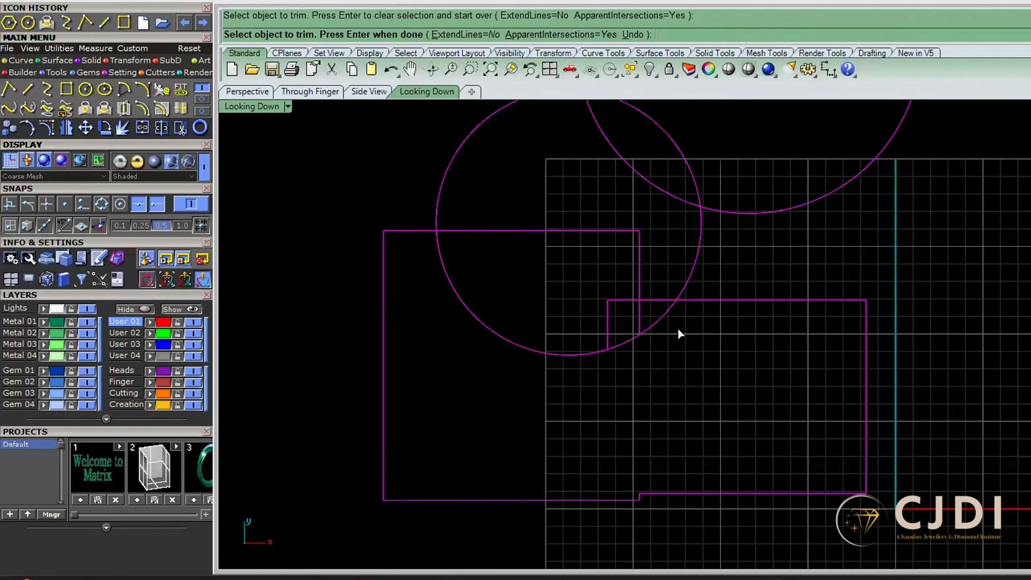
Trim the remaining rectangle edges and circle arcs inside the overlaps, leaving one continuous outer outline
drag(467, 192, 467, 192)
scroll(707, 428, down, 3)
scroll(656, 242, up, 3)
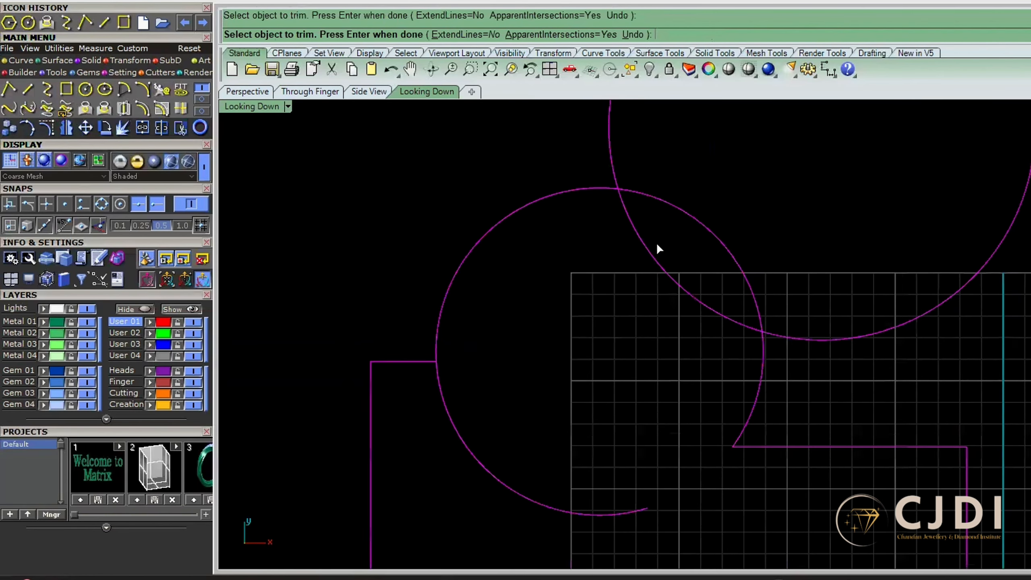
drag(472, 478, 472, 478)
drag(735, 212, 672, 267)
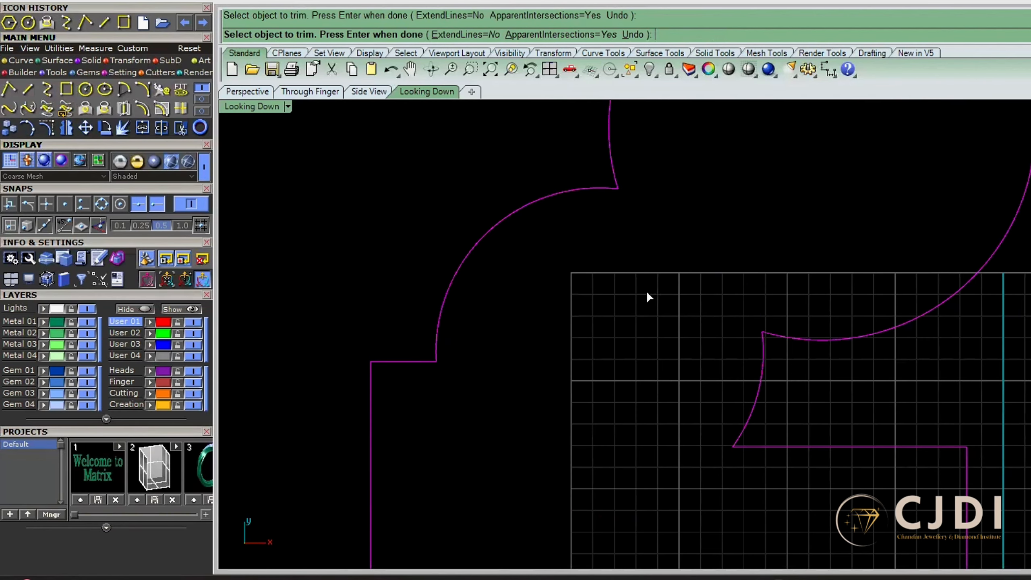
scroll(645, 290, down, 3)
key(Return)
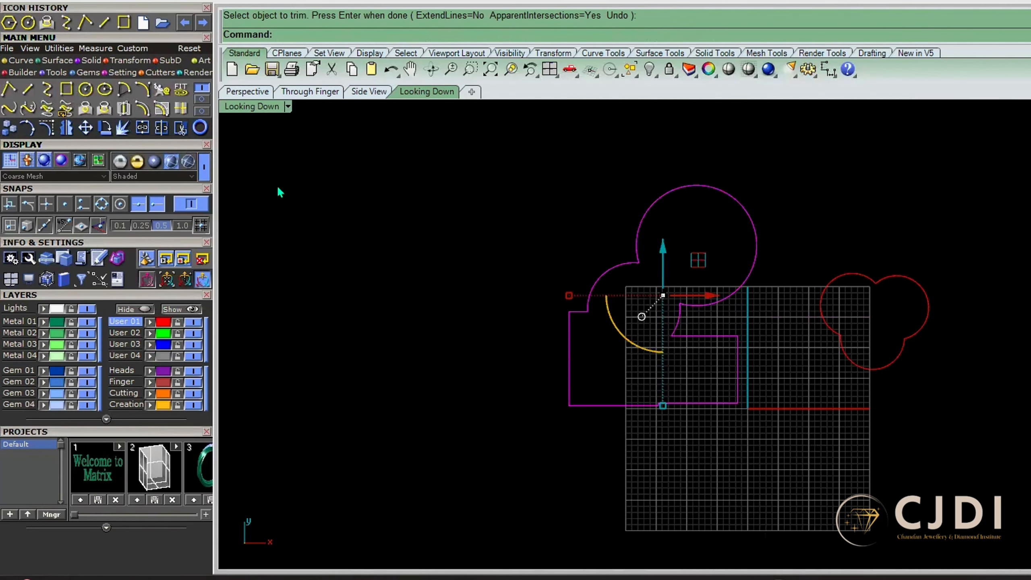
Inspect a corner of the trimmed circle-and-rectangle outline, and join all its pieces into one closed curve
scroll(600, 318, up, 5)
click(526, 345)
scroll(605, 329, up, 3)
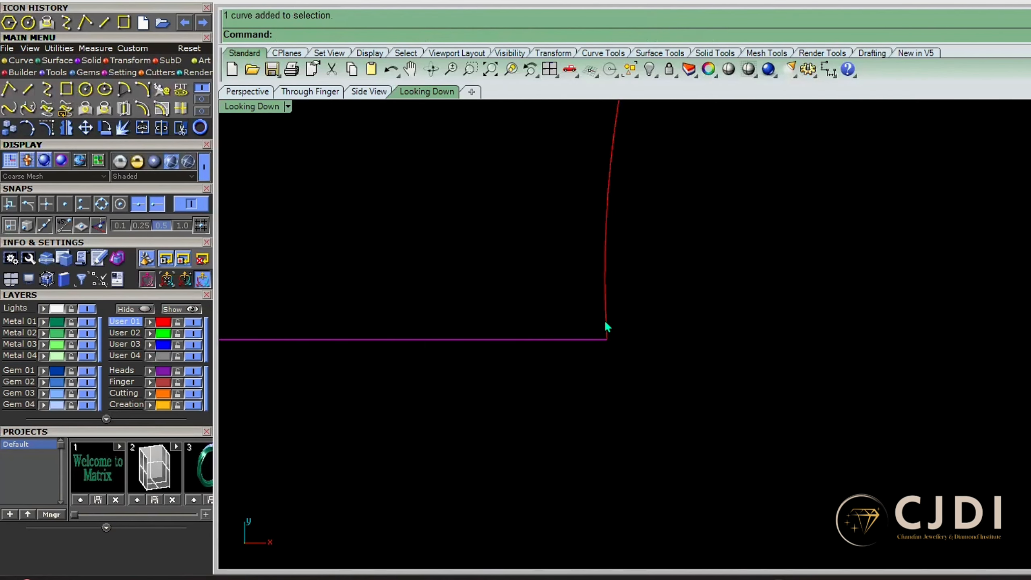
scroll(604, 359, down, 4)
scroll(578, 313, down, 5)
drag(444, 131, 696, 505)
click(122, 127)
drag(794, 179, 449, 469)
click(149, 128)
Select the larger joined outline to check it, and select it together with the three-lobed outline
scroll(674, 293, up, 5)
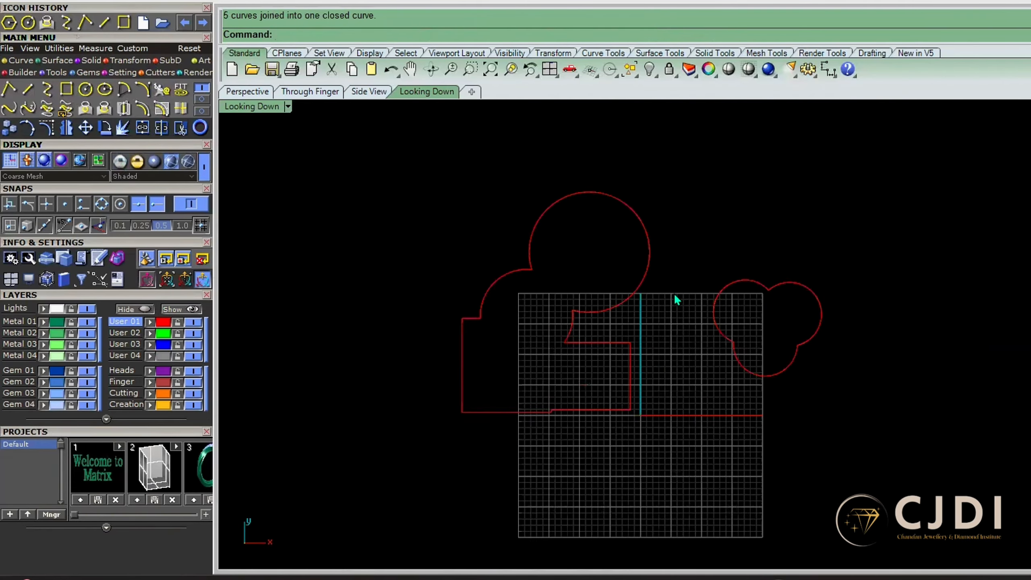
click(641, 249)
click(732, 269)
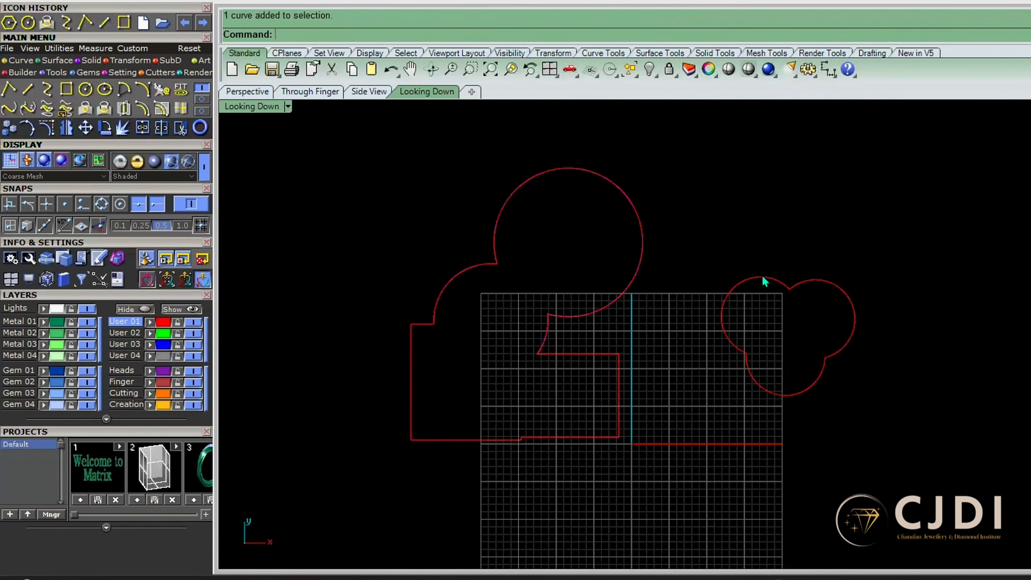
scroll(788, 261, down, 3)
scroll(759, 306, up, 5)
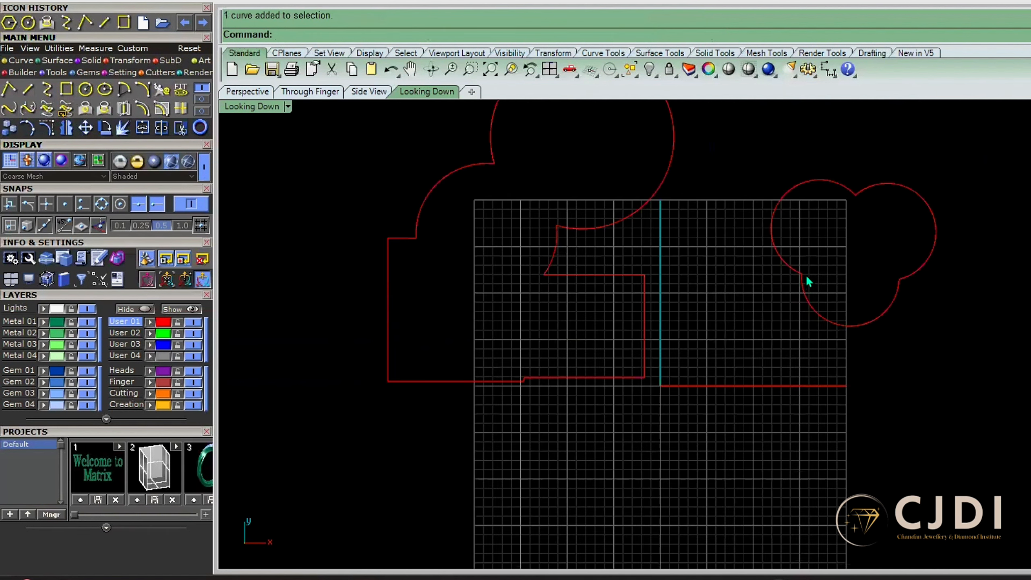
drag(764, 260, 569, 365)
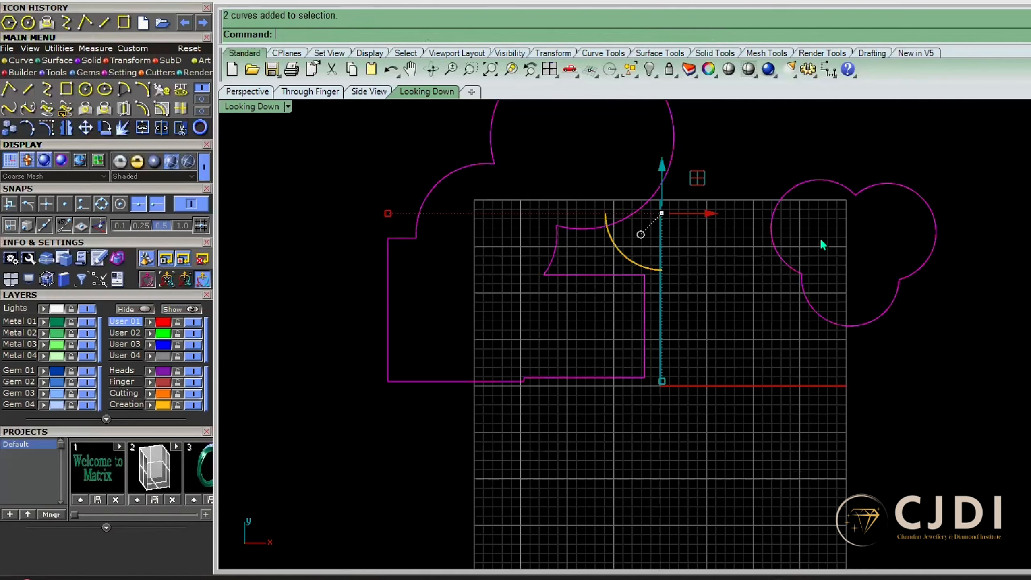
Clear the selection and draw a slanted straight line below the horizontal axis, rising toward the three-lobed outline
click(706, 406)
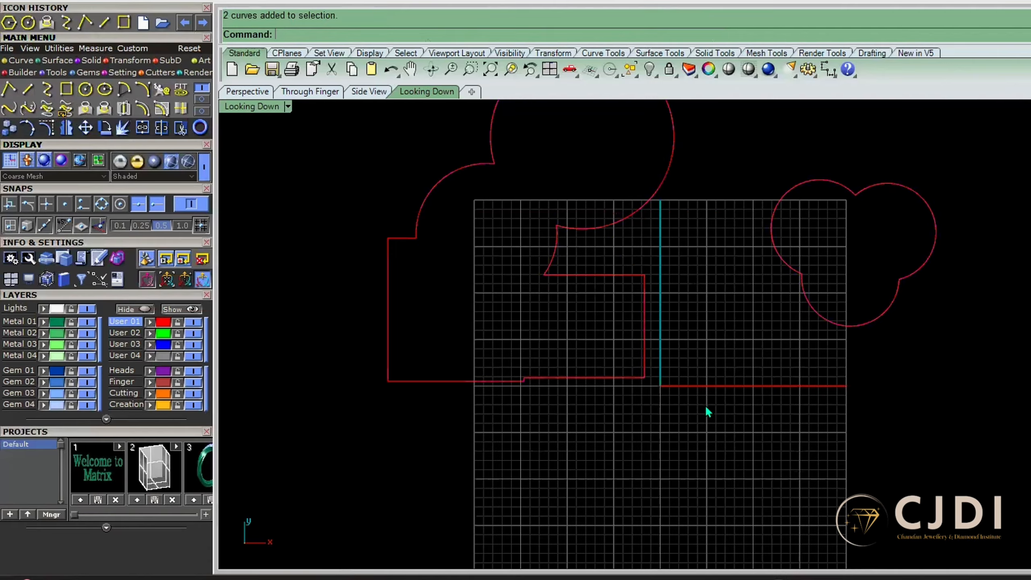
text(line)
key(Return)
click(555, 496)
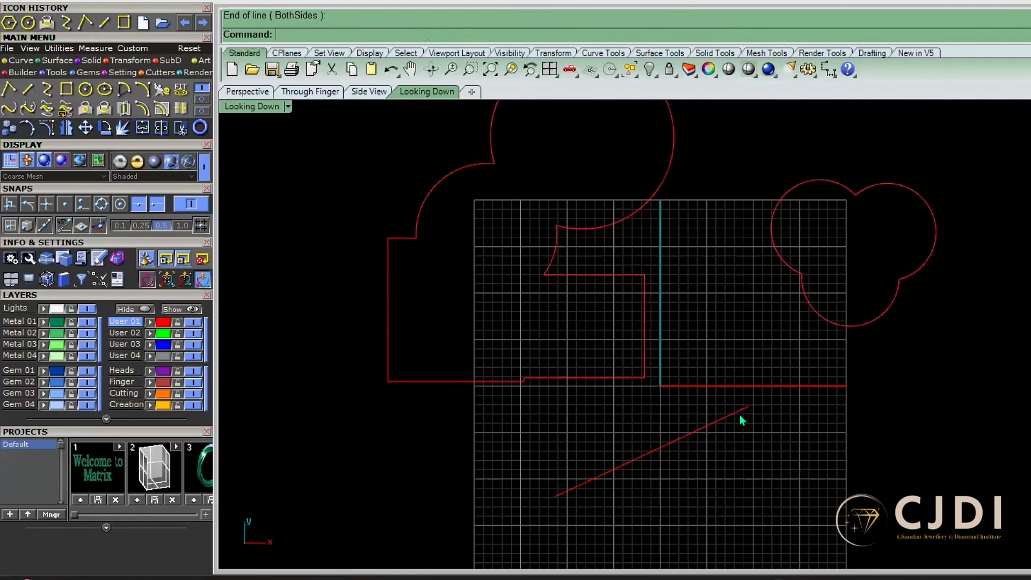
Draw a degree 3 curve through three points, starting at the slanted line's upper end and bending downward
key(Return)
click(749, 405)
click(734, 470)
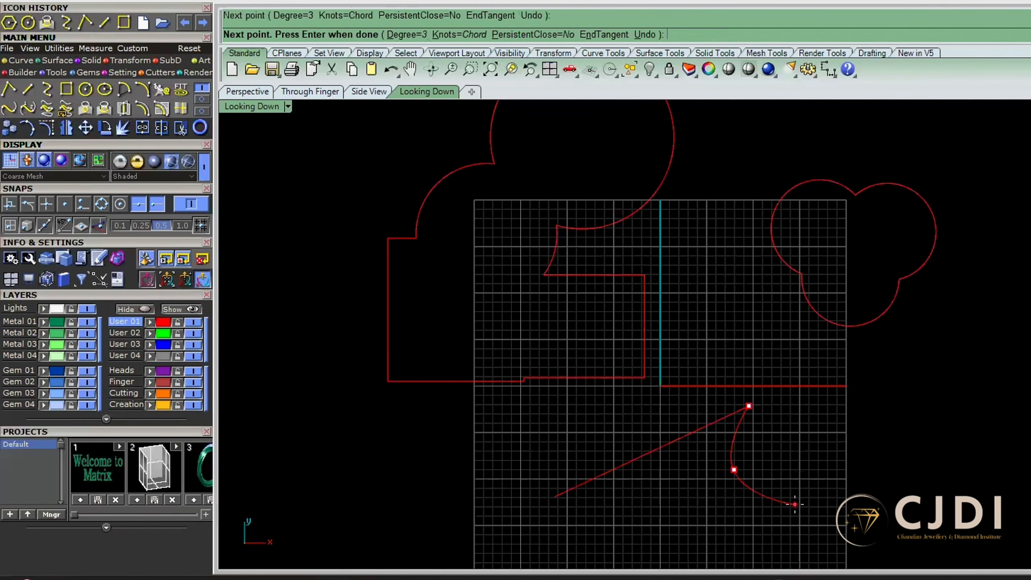
click(794, 504)
key(Return)
Check the corner where the slanted line and the curve meet, and join the two into one curve
scroll(761, 458, up, 8)
click(718, 367)
click(709, 342)
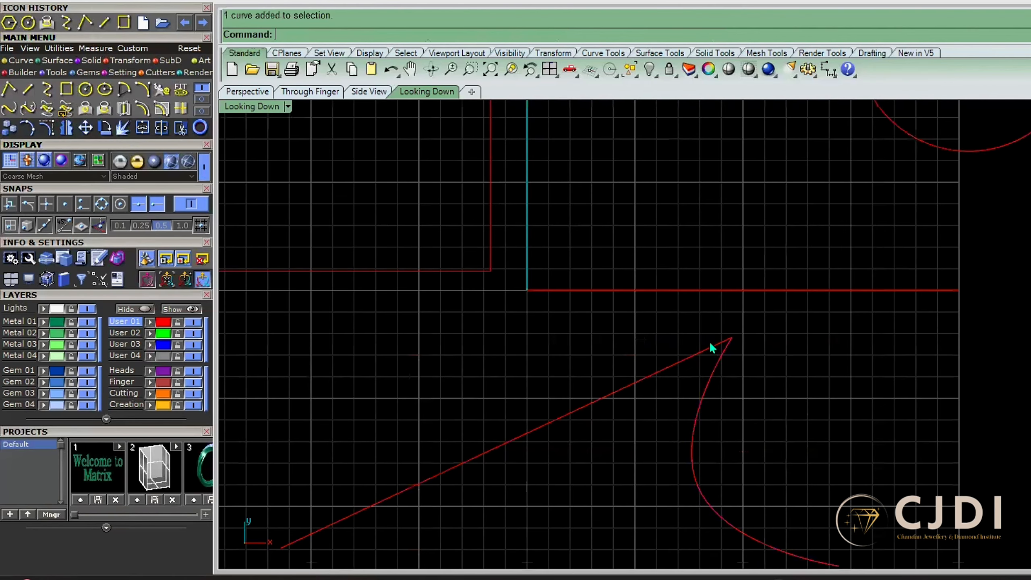
scroll(736, 343, up, 6)
scroll(736, 341, up, 6)
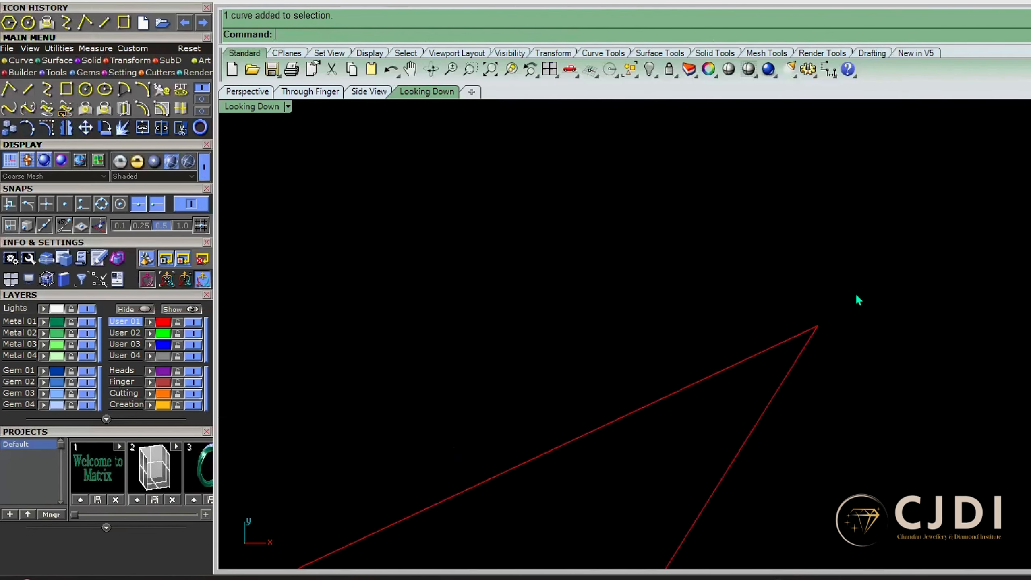
scroll(791, 317, down, 10)
drag(812, 279, 657, 388)
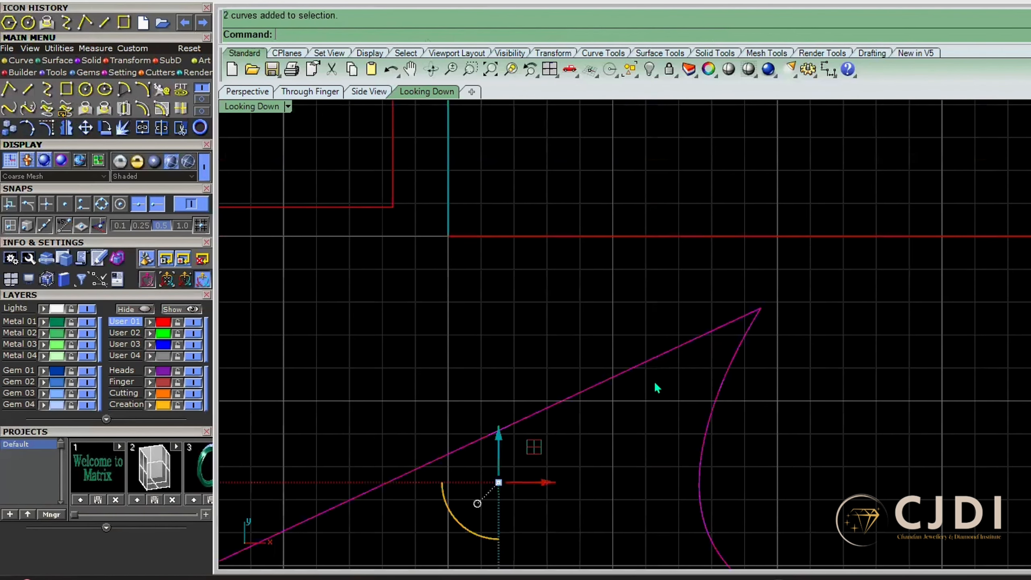
text(j)
key(Return)
key(Escape)
scroll(650, 325, down, 10)
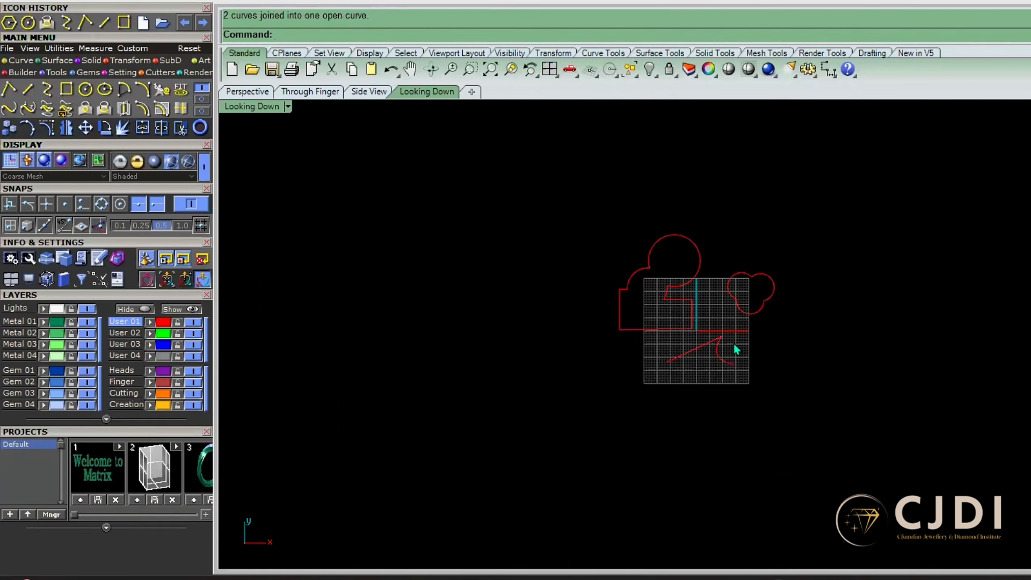
scroll(590, 190, up, 4)
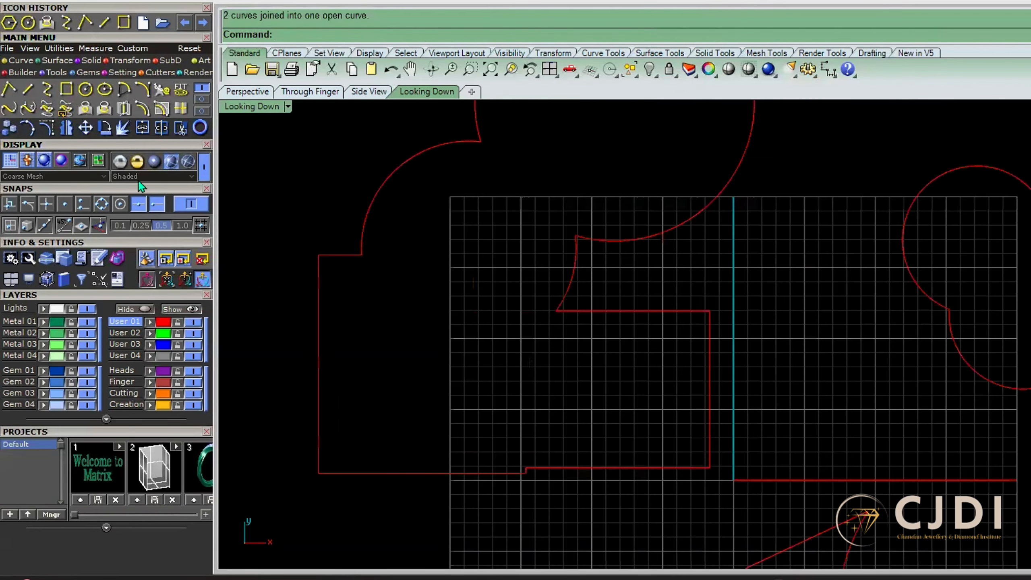